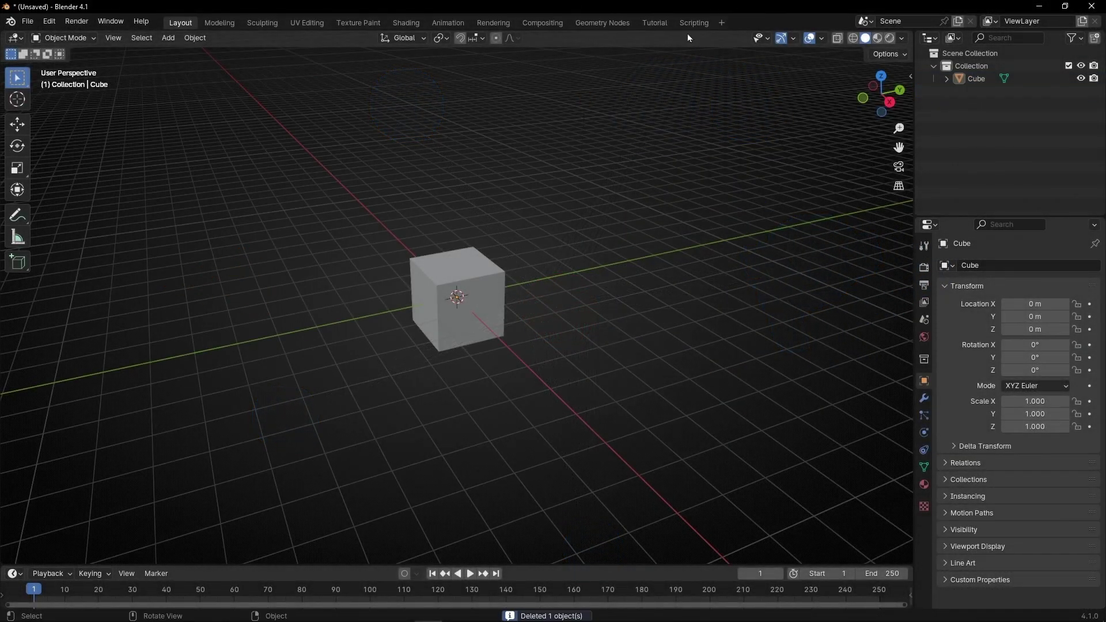
Switch to the Tutorial workspace, create a new geometry node group on the cube and delete its Group Input node
{"action": "left_click", "coordinate": [655, 23]}
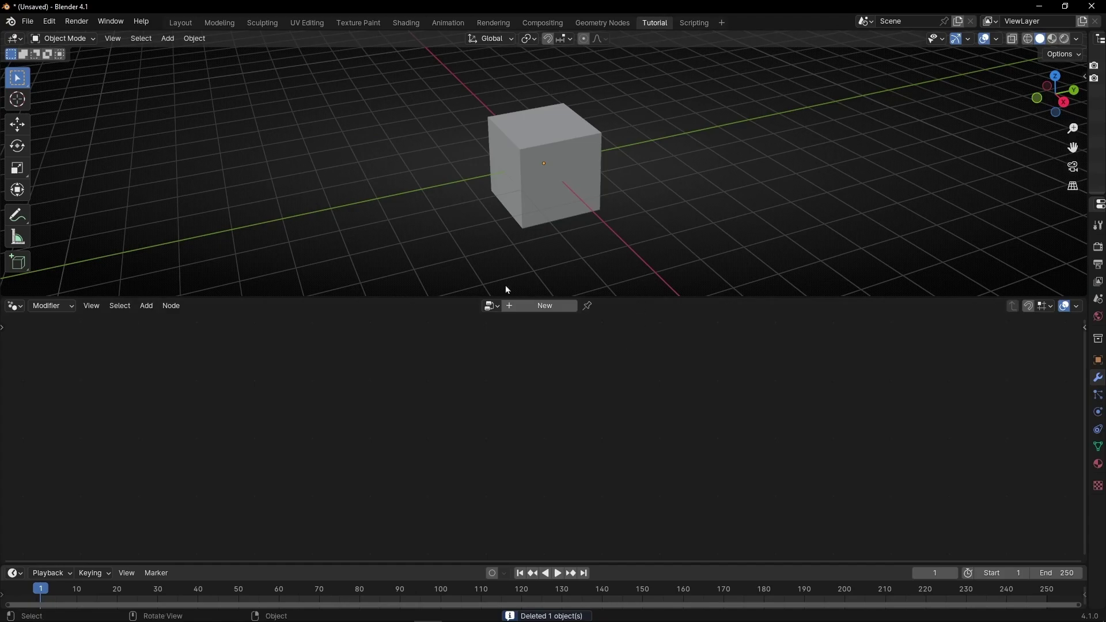
{"action": "left_click", "coordinate": [543, 306]}
{"action": "key", "text": "x"}
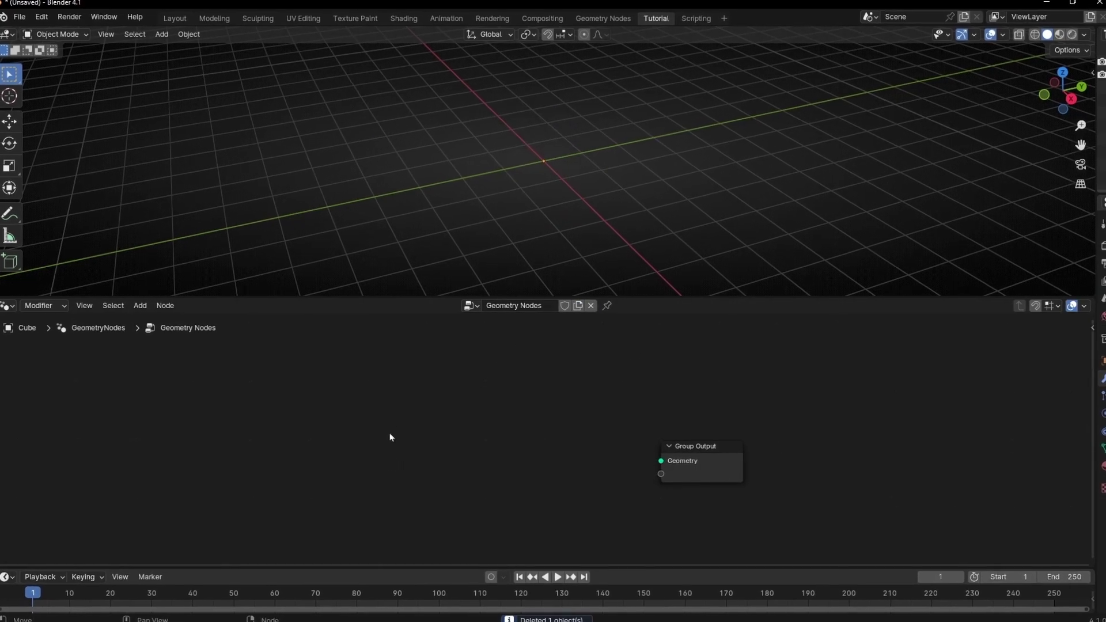
Add an Ico Sphere node, link its Mesh to the Group Output's Geometry, and place it well to the left of the output
{"action": "key", "text": "shift+a"}
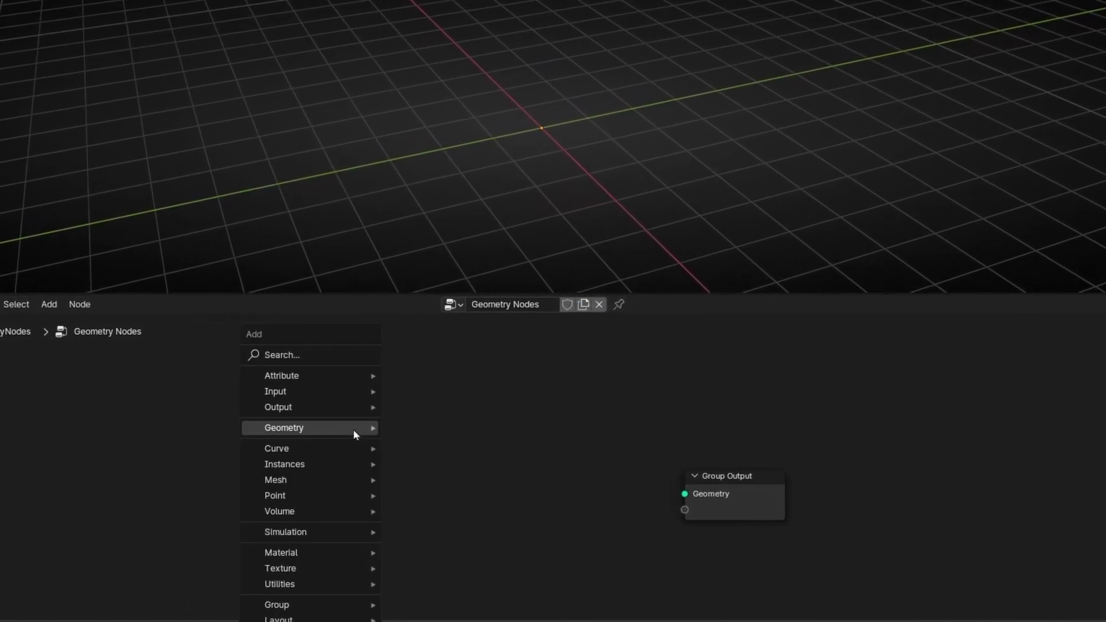
{"action": "type", "text": "ico"}
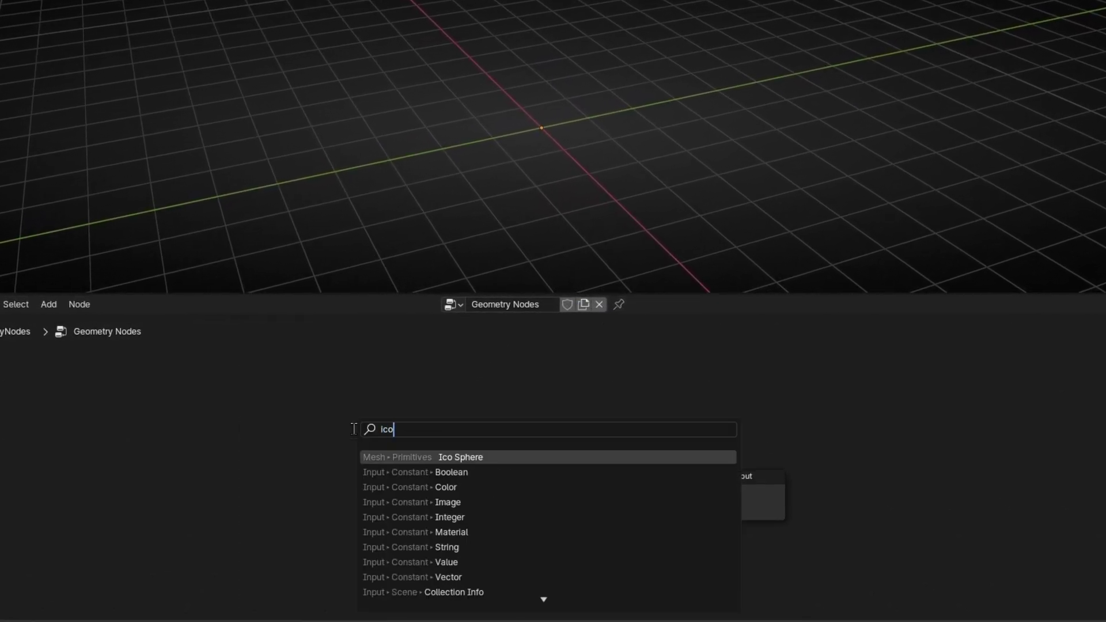
{"action": "key", "text": "Return"}
{"action": "left_click", "coordinate": [444, 472]}
{"action": "right_click_drag", "start_coordinate": [445, 472], "coordinate": [760, 501], "text": "alt"}
{"action": "left_click_drag", "start_coordinate": [449, 499], "coordinate": [465, 498]}
{"action": "left_click_drag", "start_coordinate": [382, 447], "coordinate": [225, 464]}
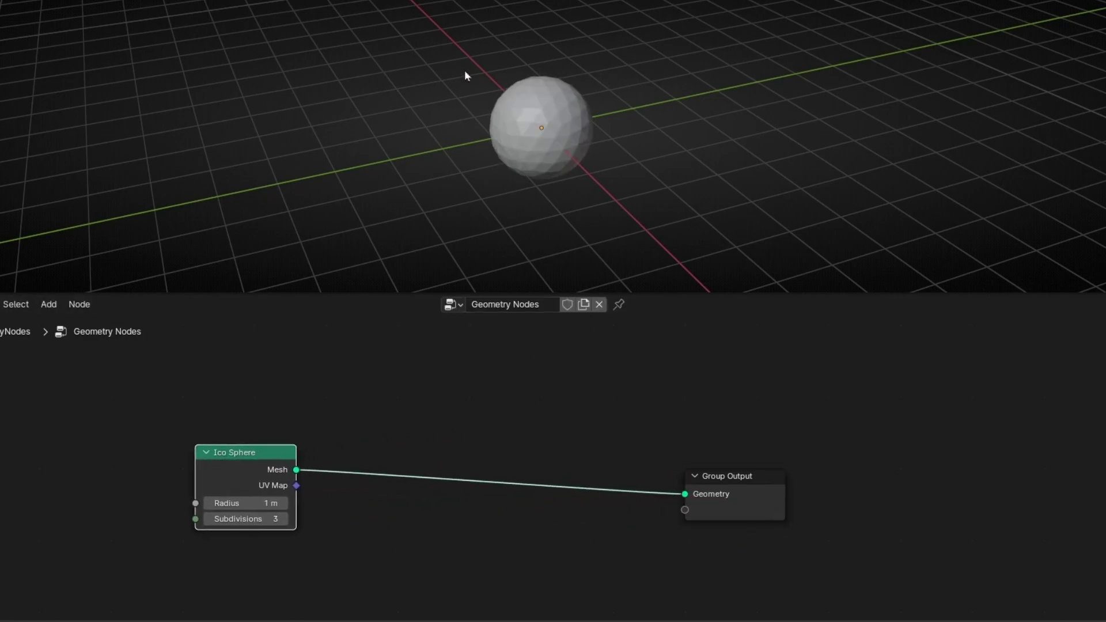
Insert an Instance on Points node on the link between Ico Sphere and Group Output
{"action": "key", "text": "shift+a"}
{"action": "type", "text": "instance o"}
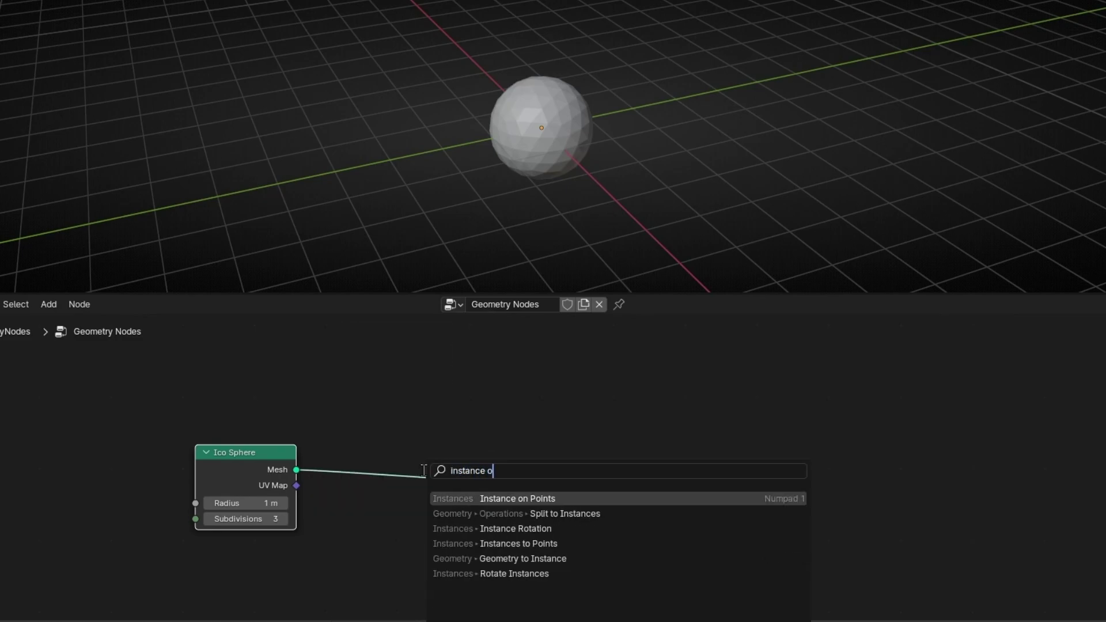
{"action": "key", "text": "Return"}
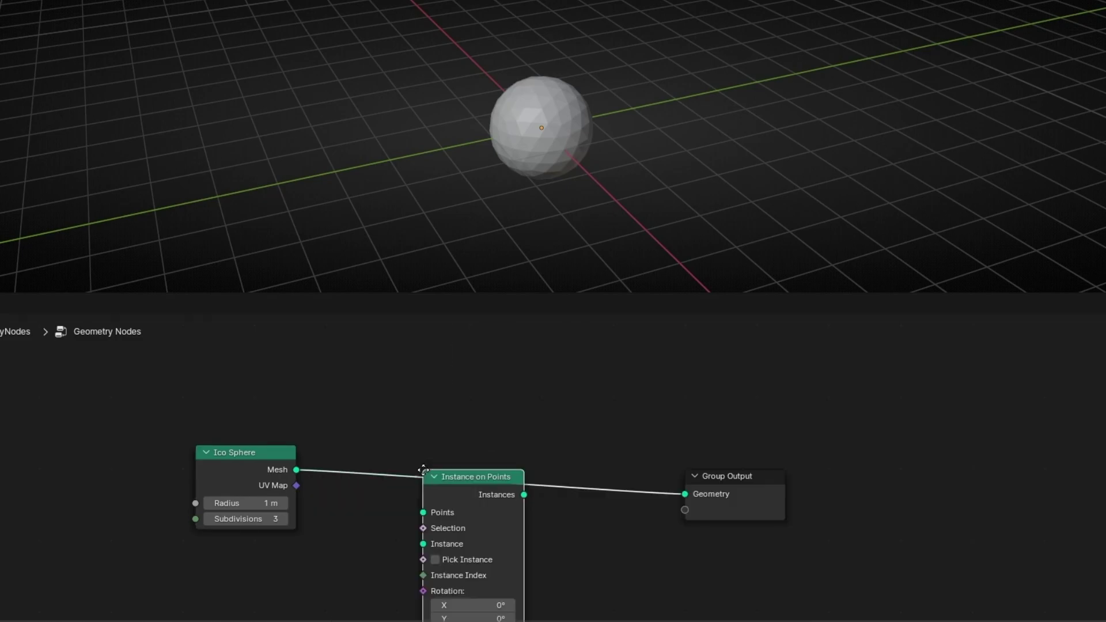
{"action": "left_click", "coordinate": [502, 406]}
{"action": "key", "text": "Home"}
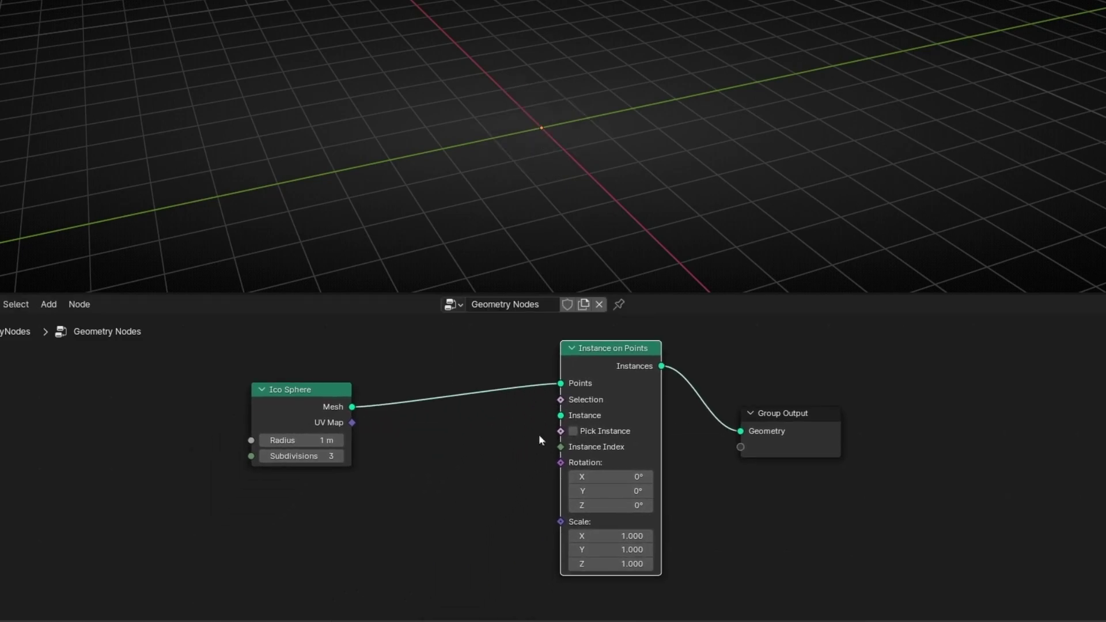
Add a Curve Line node and feed its Curve into the Instance input of Instance on Points
{"action": "left_click", "coordinate": [502, 461]}
{"action": "key", "text": "shift+a"}
{"action": "type", "text": "curve "}
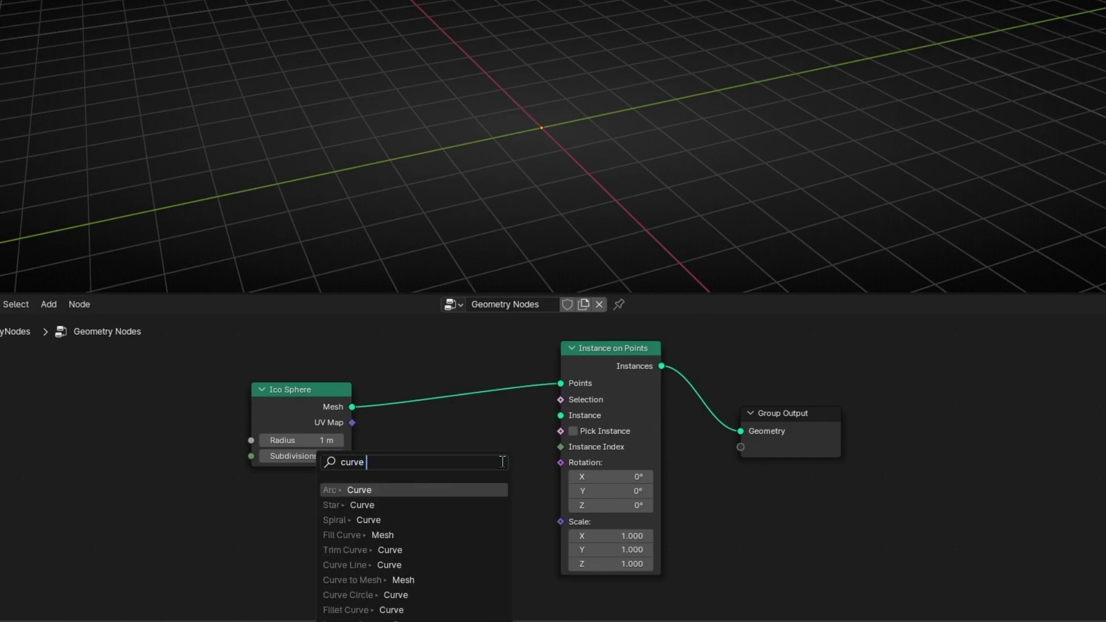
{"action": "type", "text": "line"}
{"action": "key", "text": "Return"}
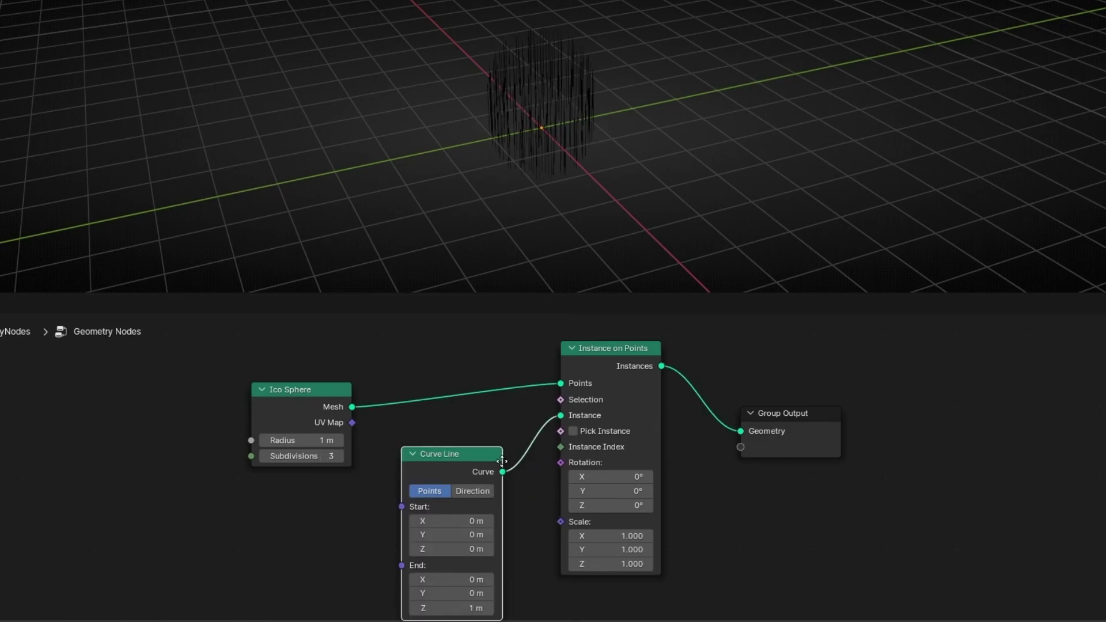
{"action": "left_click", "coordinate": [502, 461]}
Spread out the node layout by moving the Group Output farther right and the Ico Sphere node higher
{"action": "middle_click_drag", "start_coordinate": [1068, 459], "coordinate": [720, 471]}
{"action": "left_click_drag", "start_coordinate": [656, 439], "coordinate": [747, 409]}
{"action": "scroll", "coordinate": [564, 421], "scroll_direction": "down", "scroll_amount": 2}
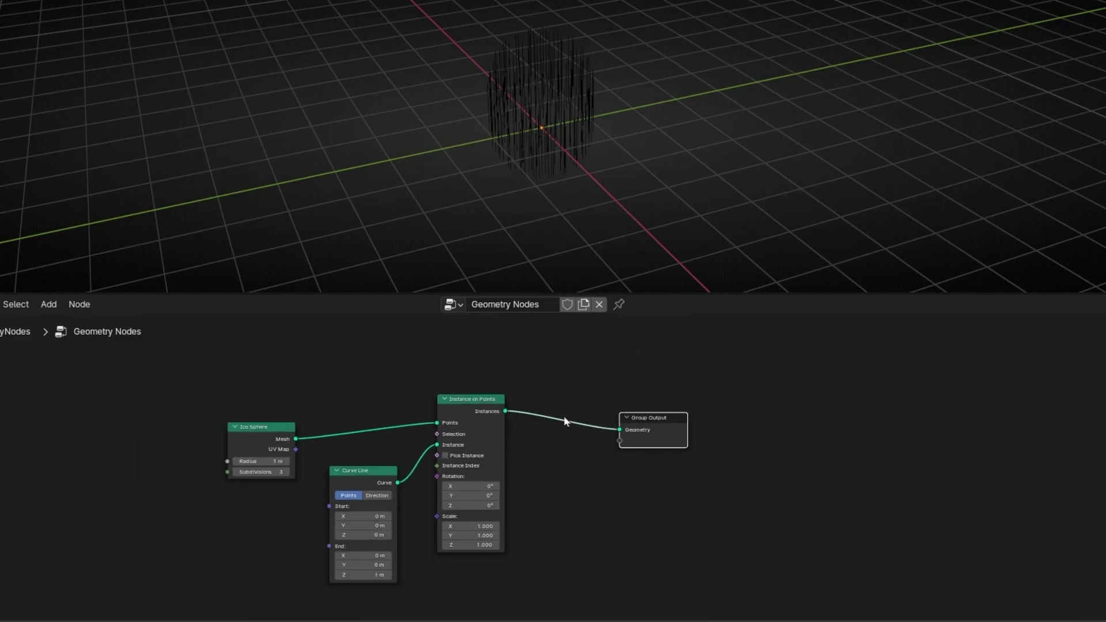
{"action": "scroll", "coordinate": [564, 422], "scroll_direction": "up", "scroll_amount": 3, "text": "shift"}
{"action": "left_click_drag", "start_coordinate": [262, 468], "coordinate": [260, 386]}
{"action": "left_click_drag", "start_coordinate": [651, 455], "coordinate": [685, 394]}
Add a Join Geometry node before the Group Output, combine the Ico Sphere mesh with the instances, and select the object in the viewport
{"action": "key", "text": "shift+a"}
{"action": "type", "text": "join"}
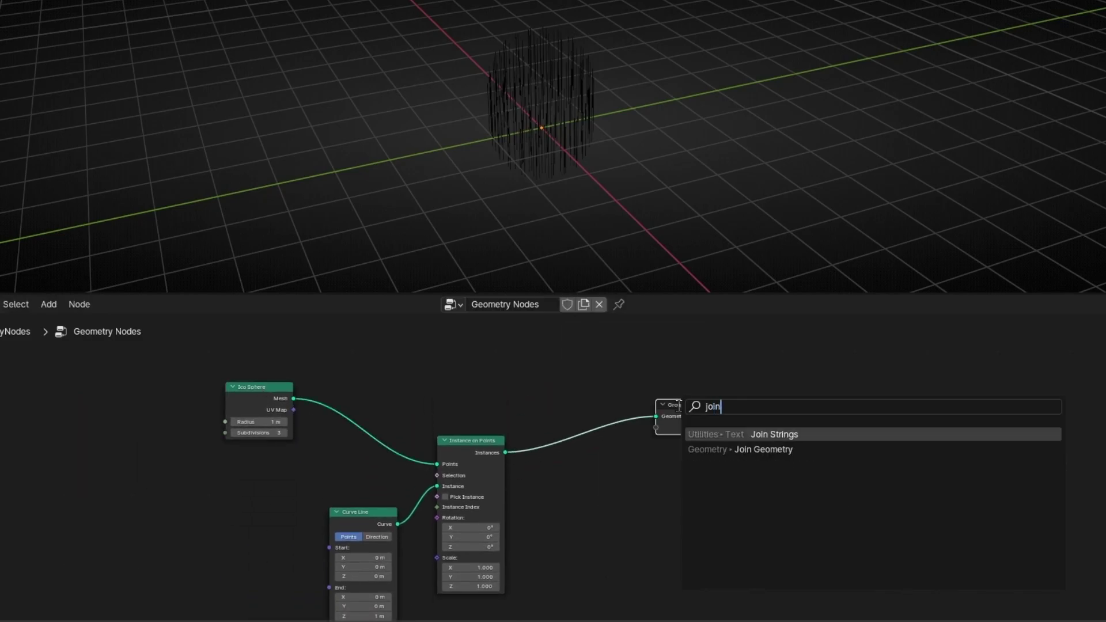
{"action": "key", "text": "Down"}
{"action": "key", "text": "Return"}
{"action": "left_click", "coordinate": [548, 390]}
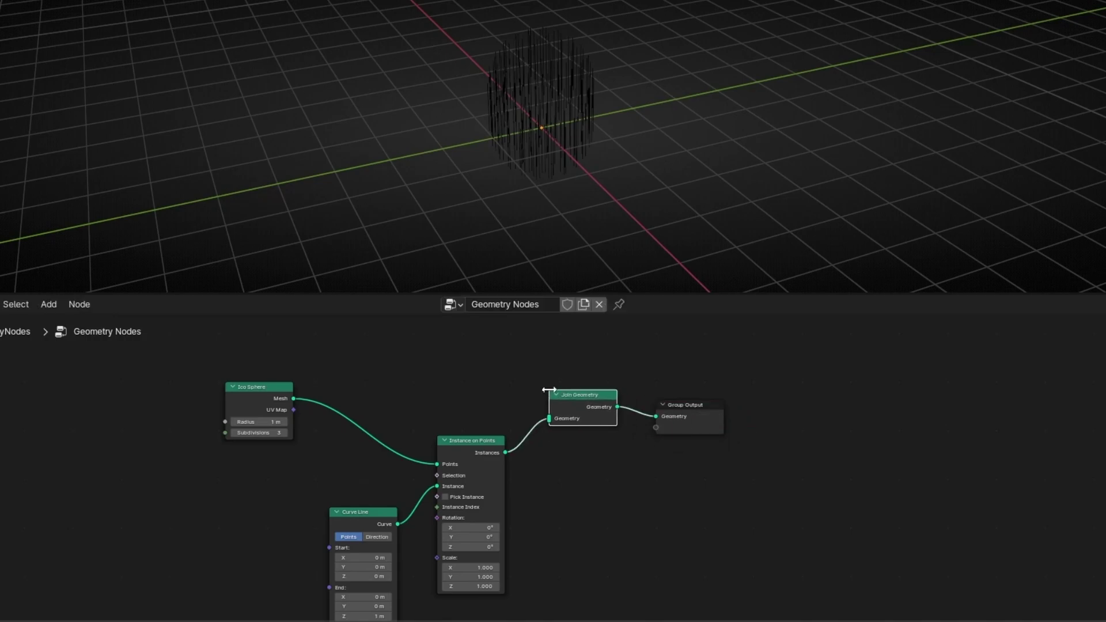
{"action": "right_click_drag", "start_coordinate": [258, 401], "coordinate": [576, 410], "text": "alt"}
{"action": "left_click", "coordinate": [546, 124]}
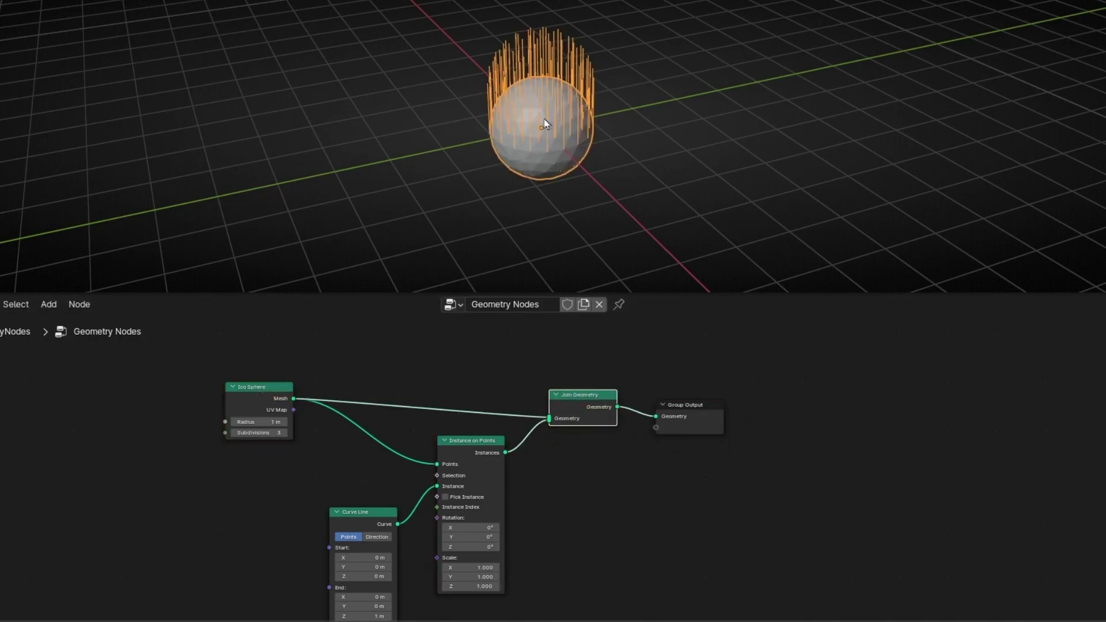
{"action": "scroll", "coordinate": [546, 124], "scroll_direction": "up", "scroll_amount": 3}
{"action": "scroll", "coordinate": [546, 124], "scroll_direction": "up", "scroll_amount": 2}
{"action": "middle_click_drag", "start_coordinate": [486, 104], "coordinate": [507, 153]}
{"action": "middle_click_drag", "start_coordinate": [536, 201], "coordinate": [607, 183]}
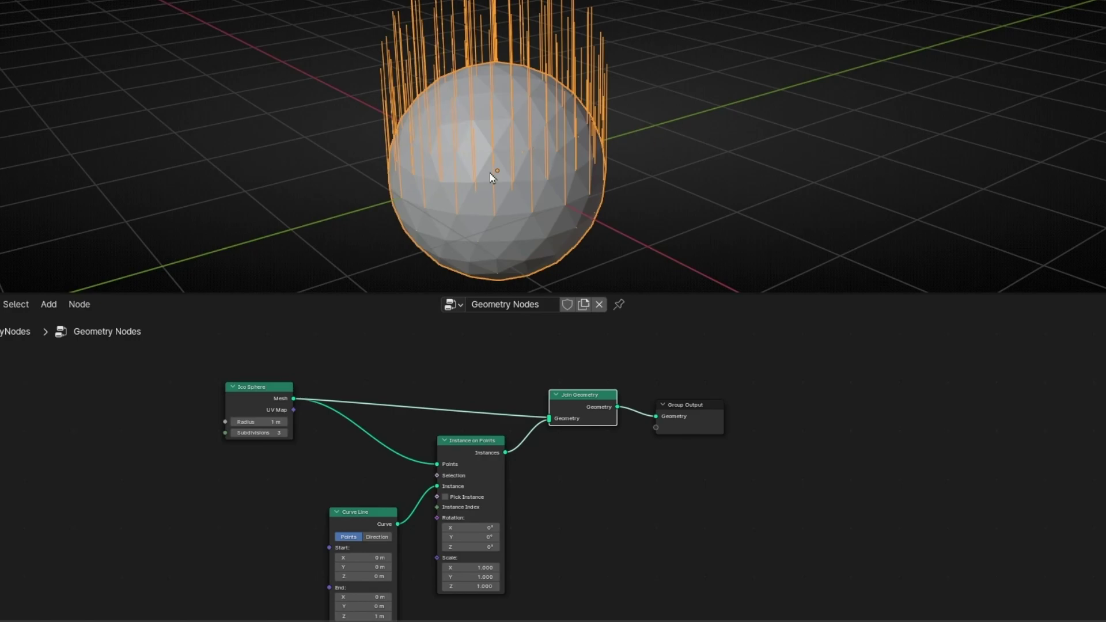
Collapse the Curve Line node
{"action": "middle_click_drag", "start_coordinate": [361, 439], "coordinate": [468, 364]}
{"action": "left_click", "coordinate": [479, 422]}
{"action": "key", "text": "h"}
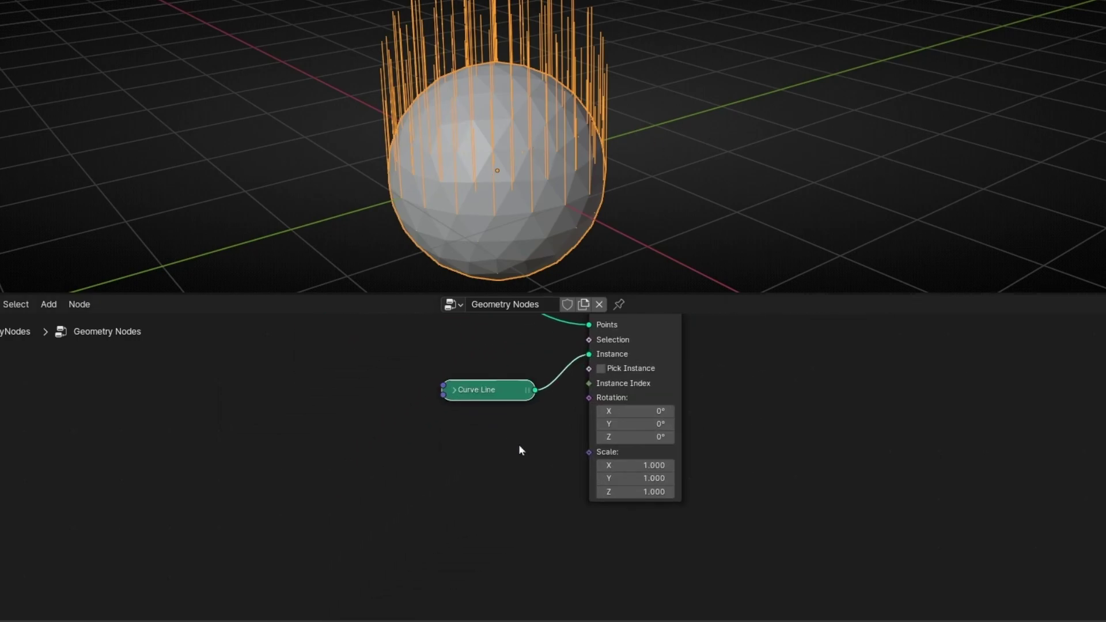
Add an Align Euler to Vector node connected to the Rotation input of Instance on Points
{"action": "scroll", "coordinate": [538, 402], "scroll_direction": "up", "scroll_amount": 4}
{"action": "left_click_drag", "start_coordinate": [590, 460], "coordinate": [465, 455]}
{"action": "type", "text": "align"}
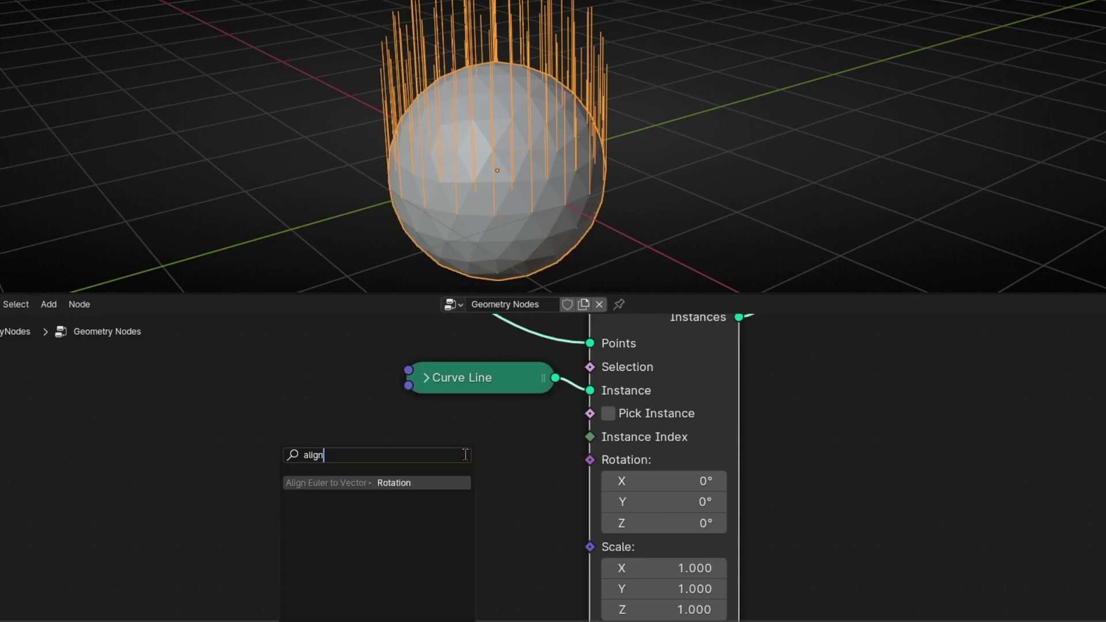
{"action": "key", "text": "Return"}
{"action": "left_click", "coordinate": [484, 445]}
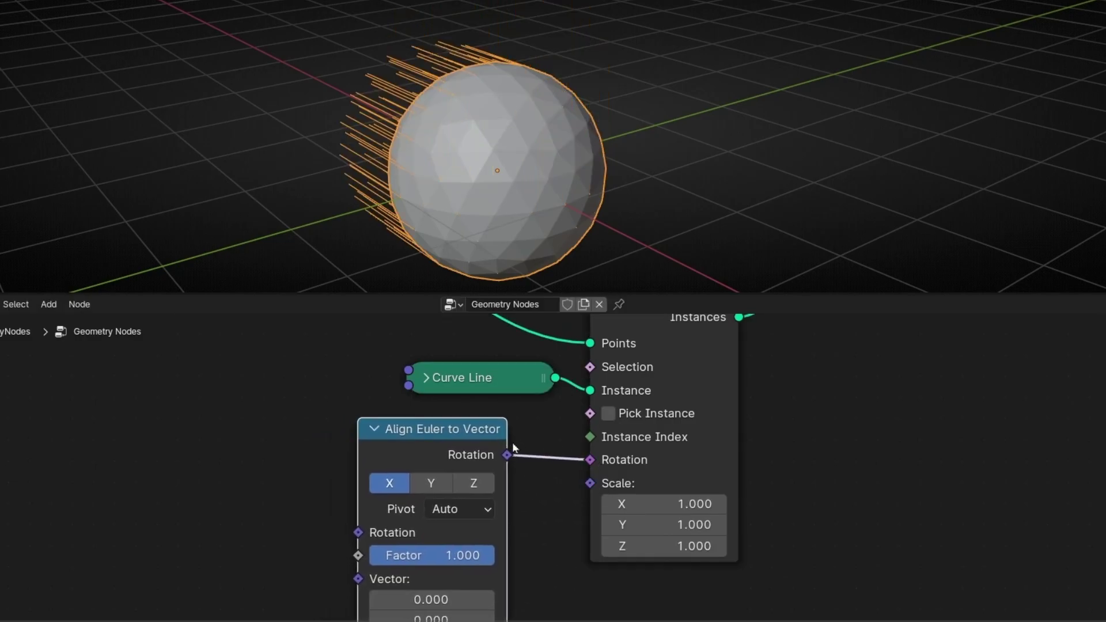
Connect a Normal node to the Vector input of Align Euler to Vector and set the alignment axis to Z
{"action": "middle_click_drag", "start_coordinate": [332, 527], "coordinate": [403, 466]}
{"action": "left_click_drag", "start_coordinate": [436, 528], "coordinate": [291, 529]}
{"action": "type", "text": "norm"}
{"action": "key", "text": "Return"}
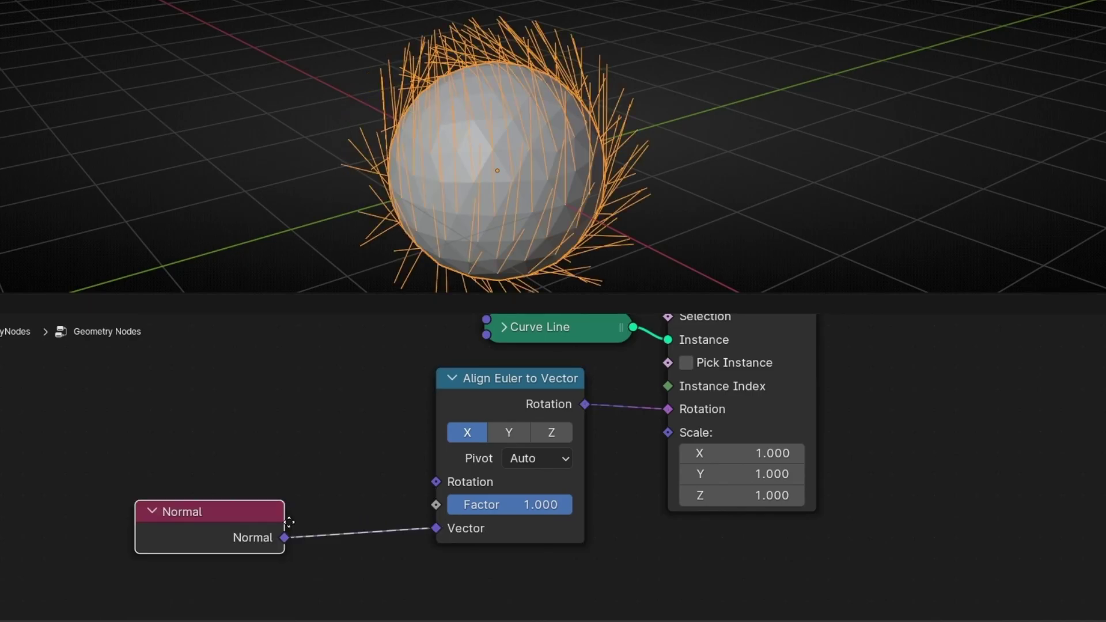
{"action": "left_click", "coordinate": [362, 507]}
{"action": "left_click", "coordinate": [551, 432]}
{"action": "middle_click_drag", "start_coordinate": [526, 248], "coordinate": [485, 231]}
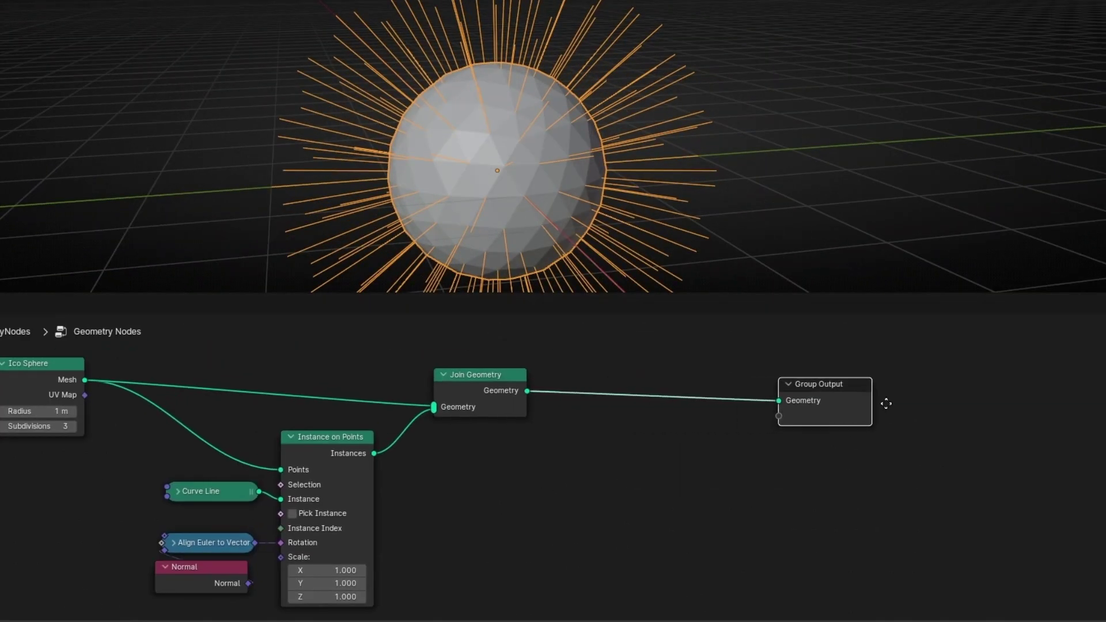
Move Join Geometry and Group Output farther right and insert a Set Position node between Instance on Points and Join Geometry
{"action": "left_click_drag", "start_coordinate": [878, 402], "coordinate": [971, 398]}
{"action": "left_click_drag", "start_coordinate": [512, 390], "coordinate": [842, 390]}
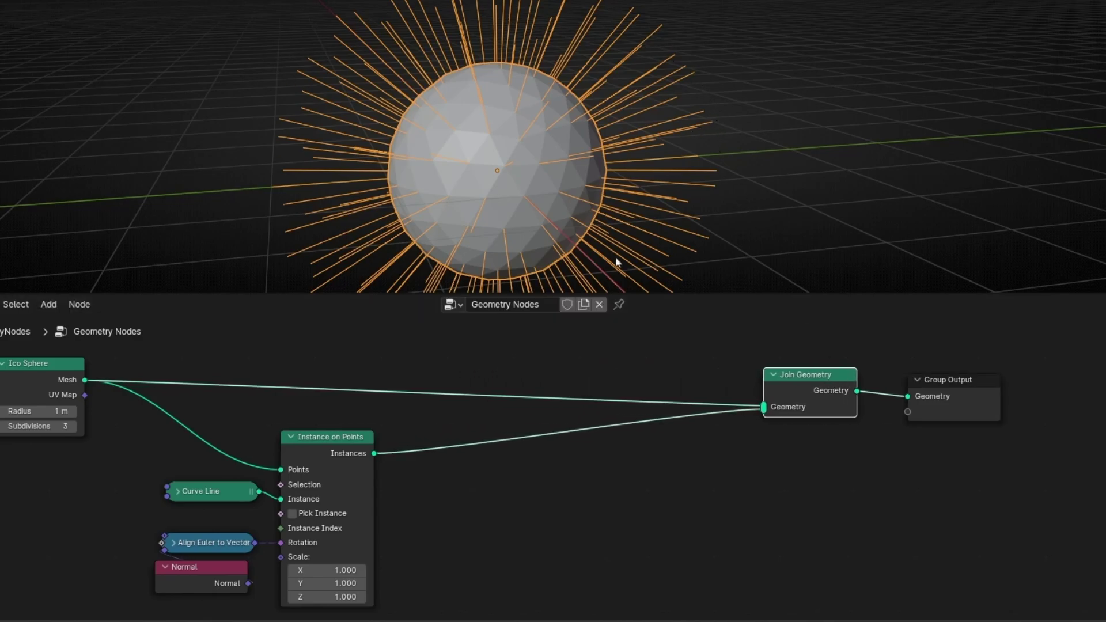
{"action": "key", "text": "shift+a"}
{"action": "type", "text": "set"}
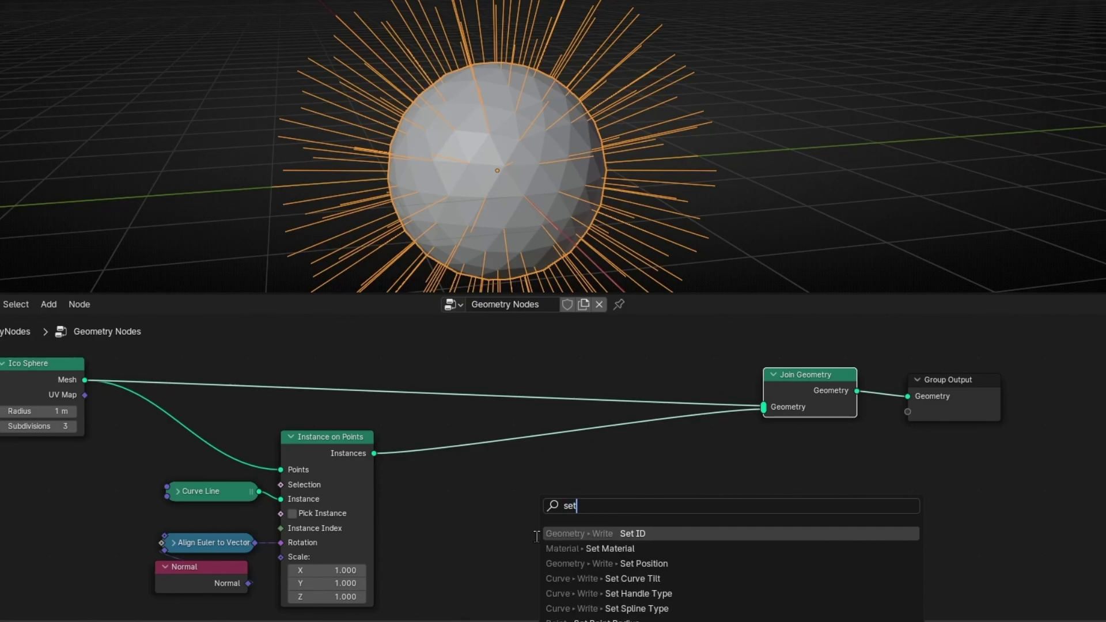
{"action": "left_click", "coordinate": [638, 558]}
{"action": "left_click", "coordinate": [554, 423]}
{"action": "left_click_drag", "start_coordinate": [604, 440], "coordinate": [671, 467]}
{"action": "scroll", "coordinate": [552, 519], "scroll_direction": "up", "scroll_amount": 2}
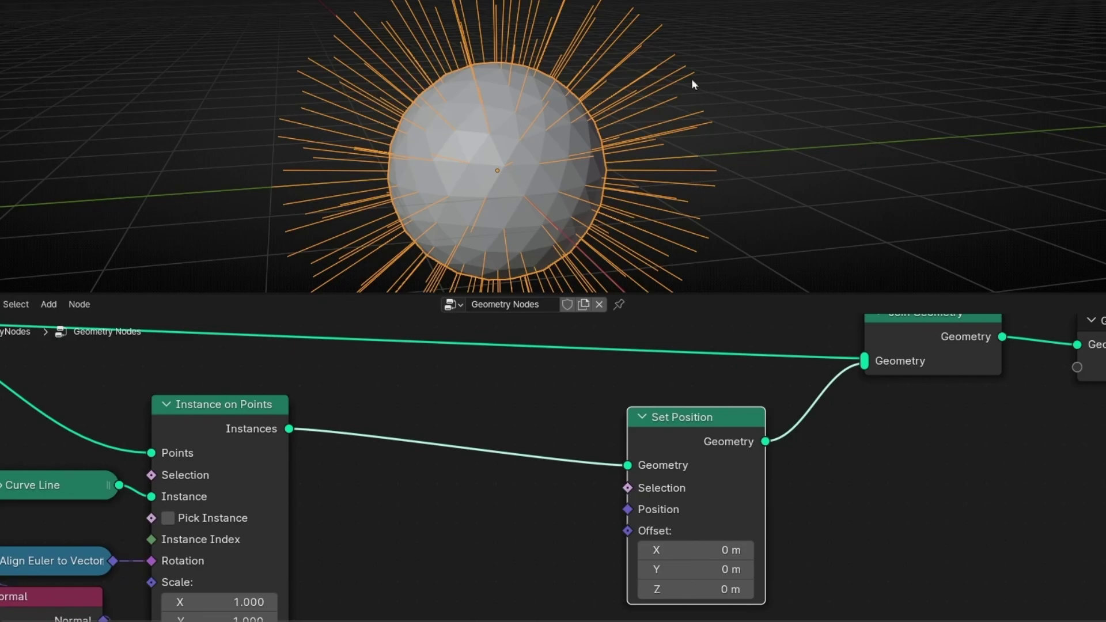
Connect an Endpoint Selection node to Set Position's Selection input and set its Start Size to 0
{"action": "middle_click_drag", "start_coordinate": [572, 547], "coordinate": [529, 491]}
{"action": "left_click_drag", "start_coordinate": [580, 430], "coordinate": [431, 436]}
{"action": "type", "text": "end"}
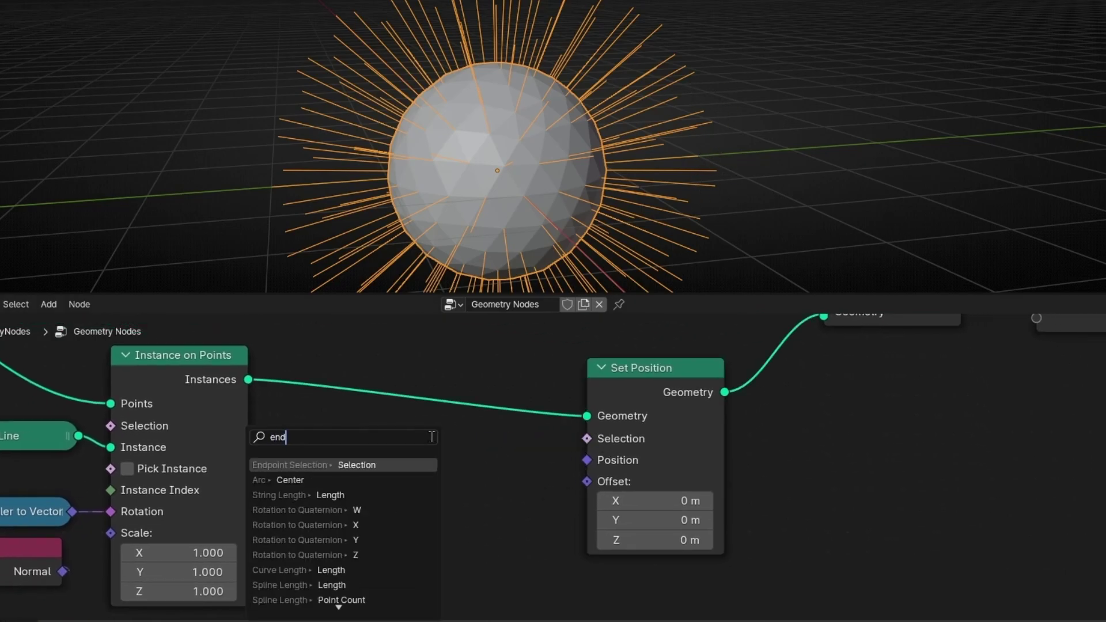
{"action": "key", "text": "Return"}
{"action": "left_click", "coordinate": [437, 447]}
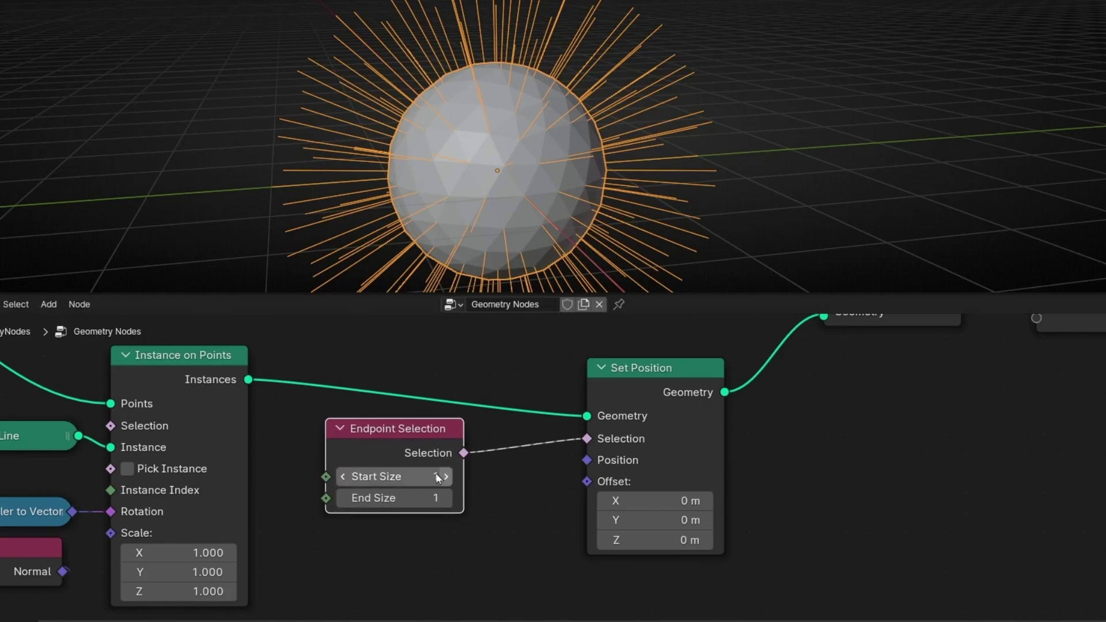
{"action": "left_click", "coordinate": [342, 476]}
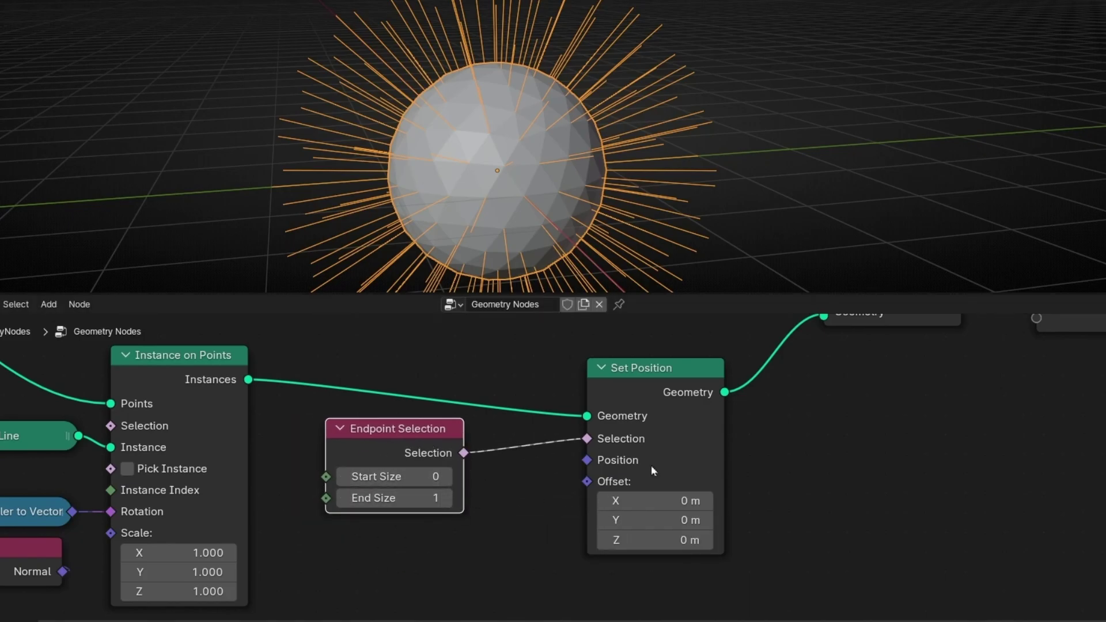
Try an X offset on the Set Position node and undo it
{"action": "left_click_drag", "start_coordinate": [642, 500], "coordinate": [622, 500]}
{"action": "key", "text": "ctrl+z"}
Move the Endpoint Selection node down and insert a Realize Instances node between Instance on Points and Set Position
{"action": "left_click_drag", "start_coordinate": [399, 451], "coordinate": [467, 489]}
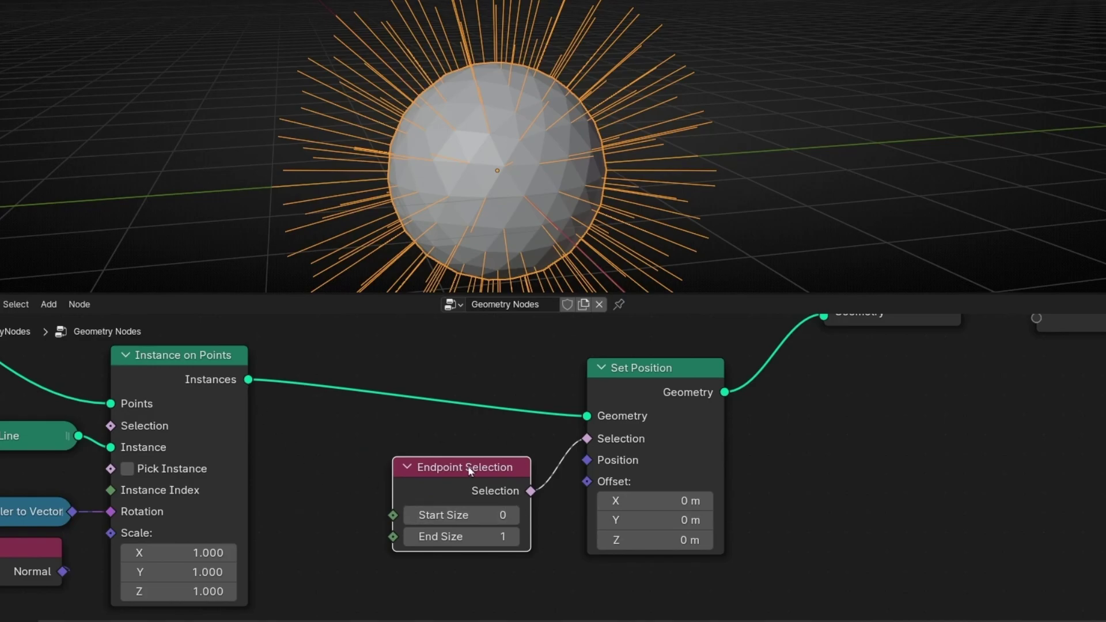
{"action": "key", "text": "shift+a"}
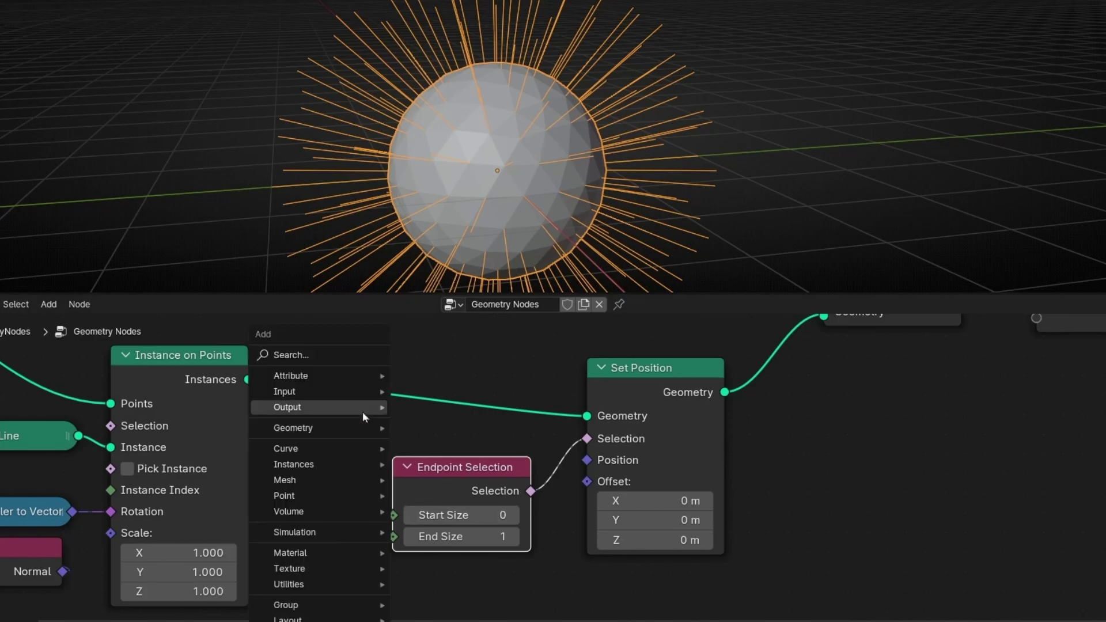
{"action": "type", "text": "rea"}
{"action": "key", "text": "Return"}
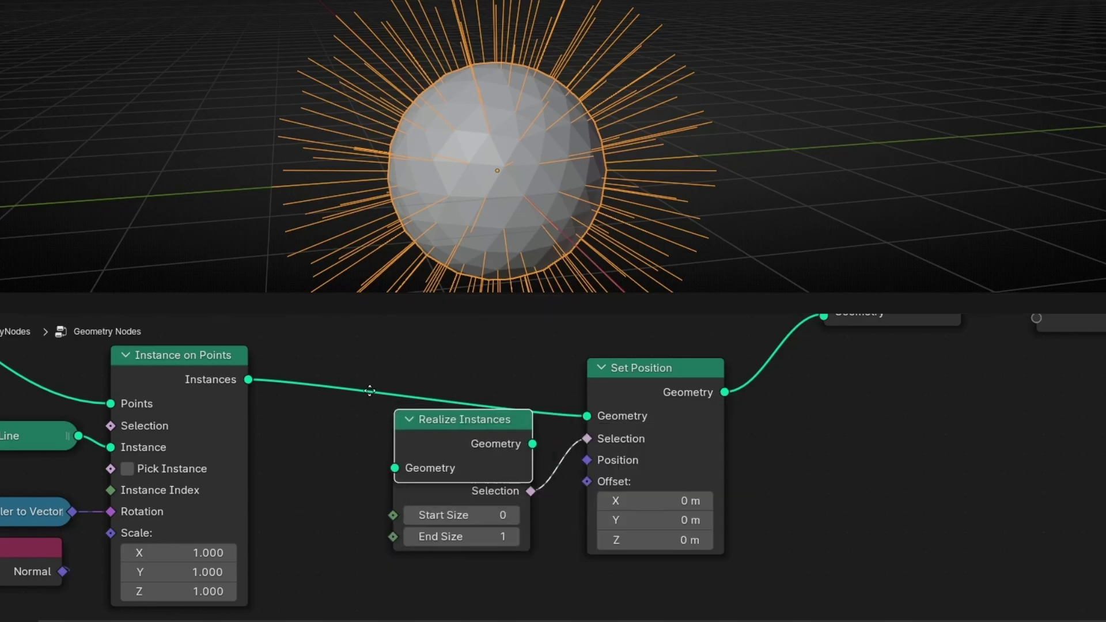
{"action": "left_click", "coordinate": [380, 441]}
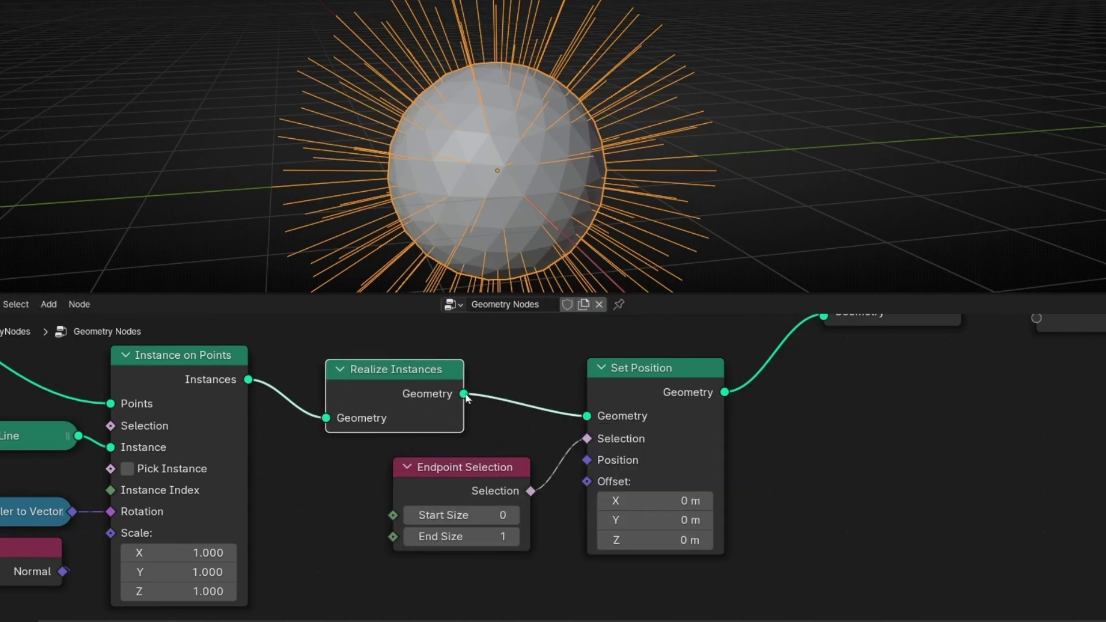
{"action": "mouse_move", "coordinate": [465, 396]}
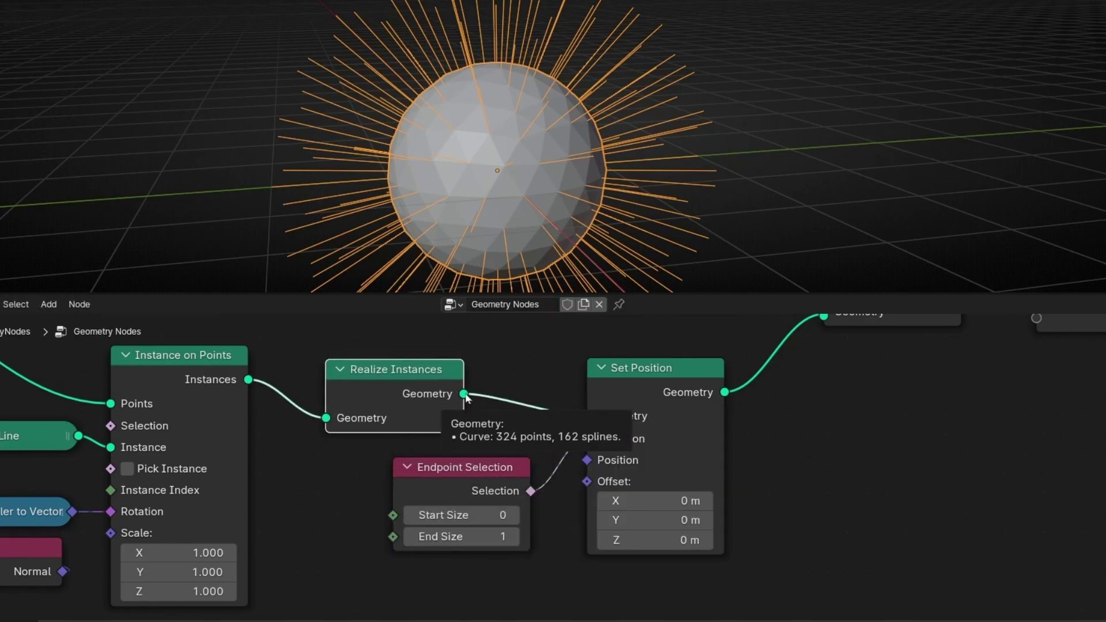
Try a Y offset on the Set Position node and check how the line ends react around the sphere
{"action": "mouse_move", "coordinate": [653, 520]}
{"action": "left_mouse_down"}
{"action": "mouse_move", "coordinate": [714, 520]}
{"action": "mouse_move", "coordinate": [604, 520]}
{"action": "mouse_move", "coordinate": [719, 520]}
{"action": "mouse_move", "coordinate": [576, 520]}
{"action": "mouse_move", "coordinate": [645, 520]}
{"action": "left_mouse_up"}
{"action": "middle_click_drag", "start_coordinate": [732, 82], "coordinate": [547, 180]}
{"action": "middle_click_drag", "start_coordinate": [507, 132], "coordinate": [431, 91]}
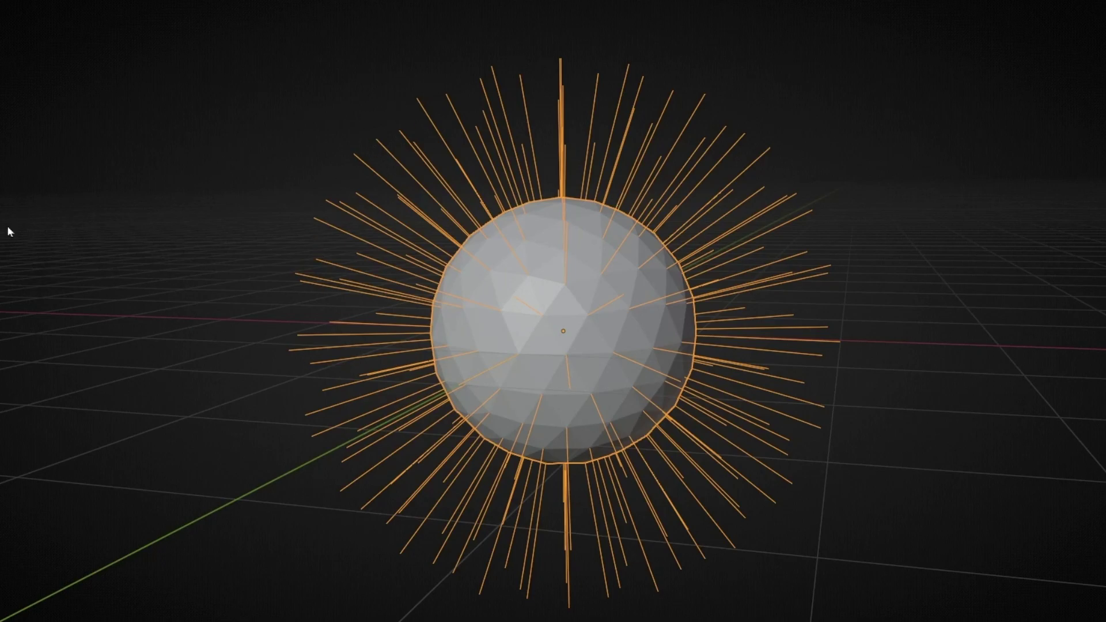
Add a UV sphere to the scene and move it beside the ico sphere, clear of it
{"action": "left_click", "coordinate": [161, 13]}
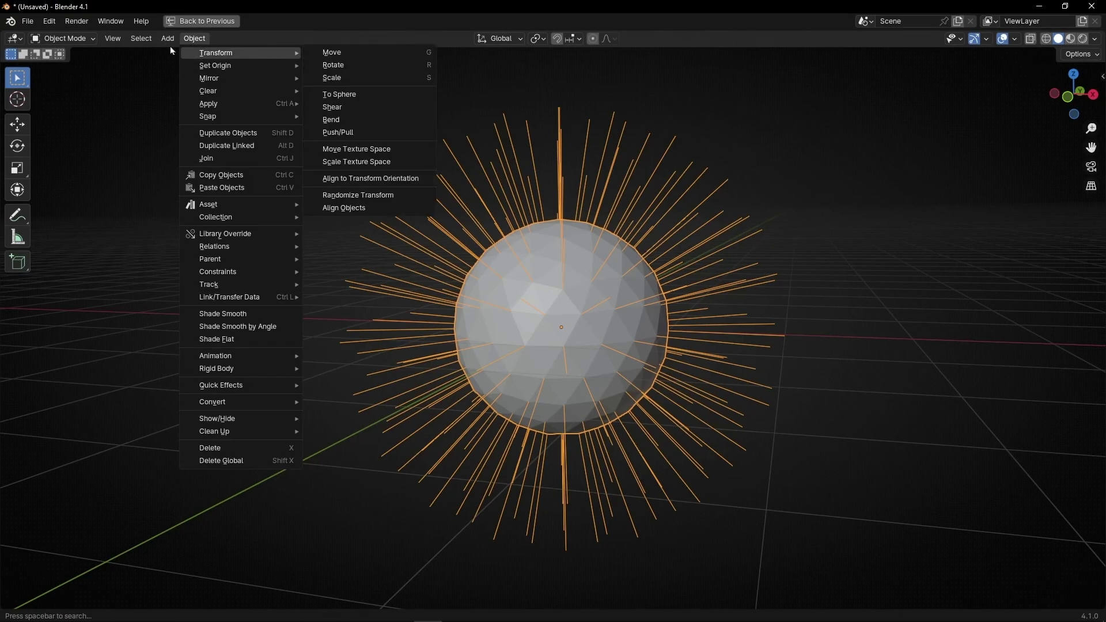
{"action": "mouse_move", "coordinate": [164, 36]}
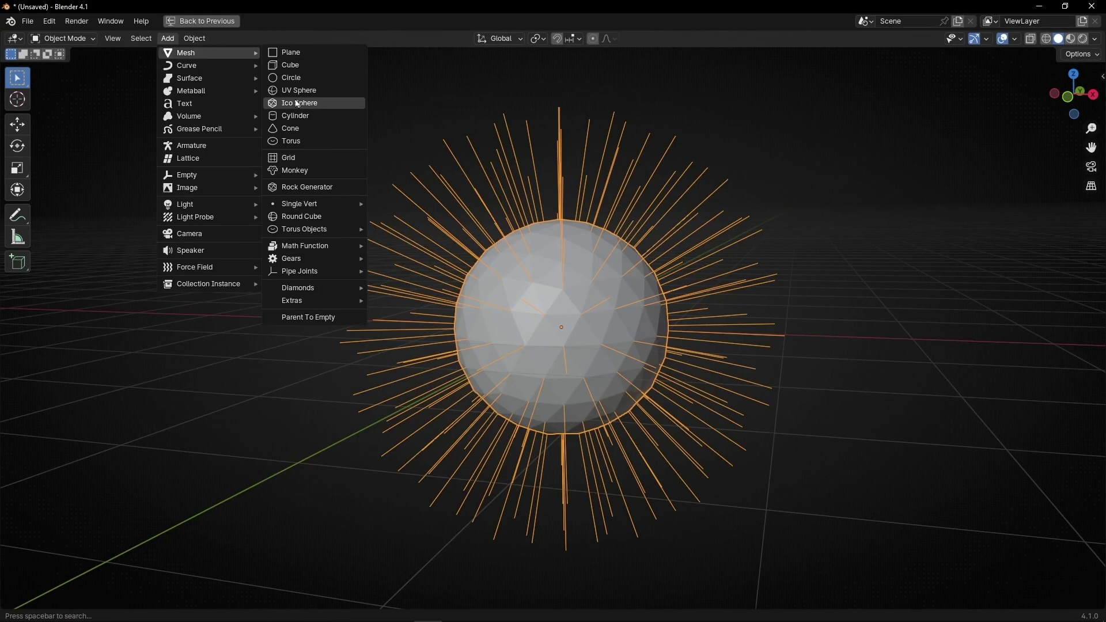
{"action": "left_click", "coordinate": [298, 90]}
{"action": "key", "text": "g"}
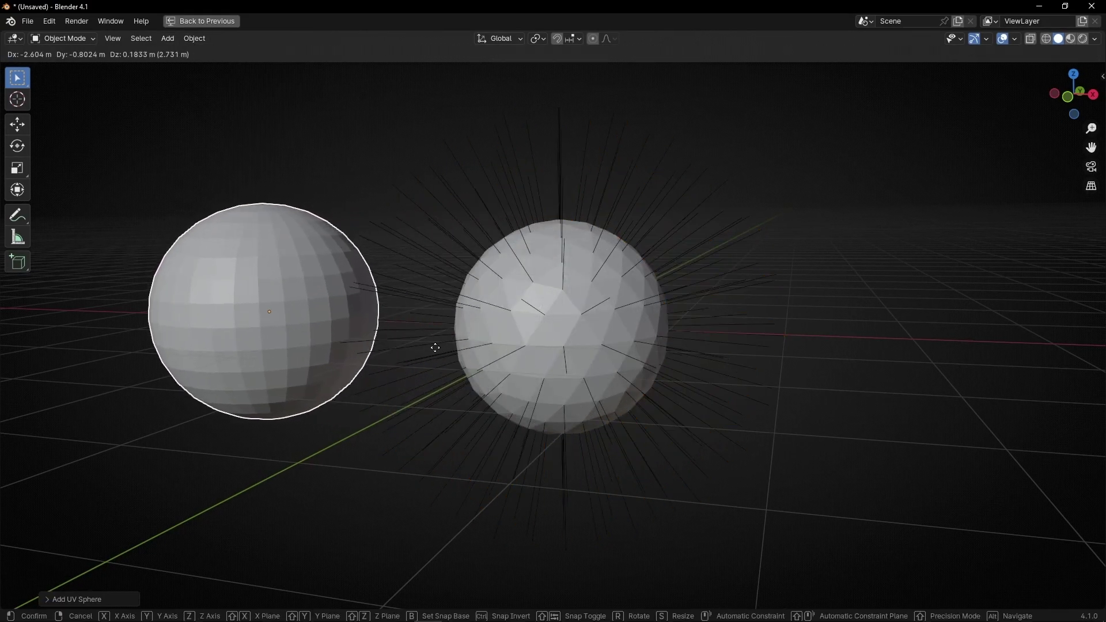
{"action": "left_click", "coordinate": [365, 345]}
Return to the full workspace layout, select the ico sphere object and pin its node tree in the node editor
{"action": "key", "text": "ctrl+space"}
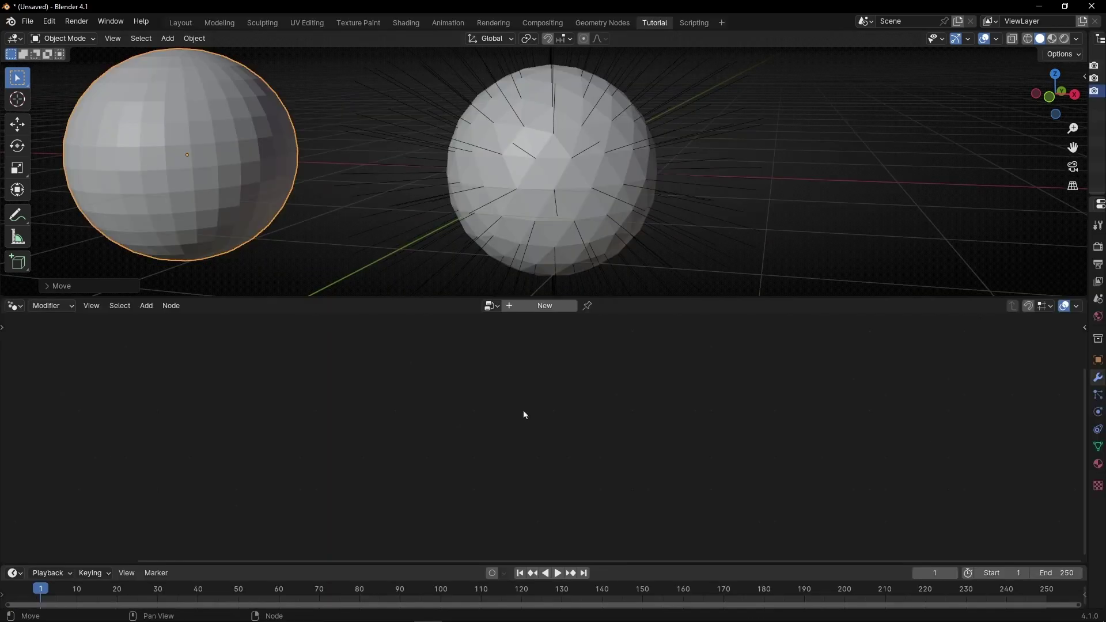
{"action": "left_click", "coordinate": [547, 232]}
{"action": "left_click", "coordinate": [606, 306]}
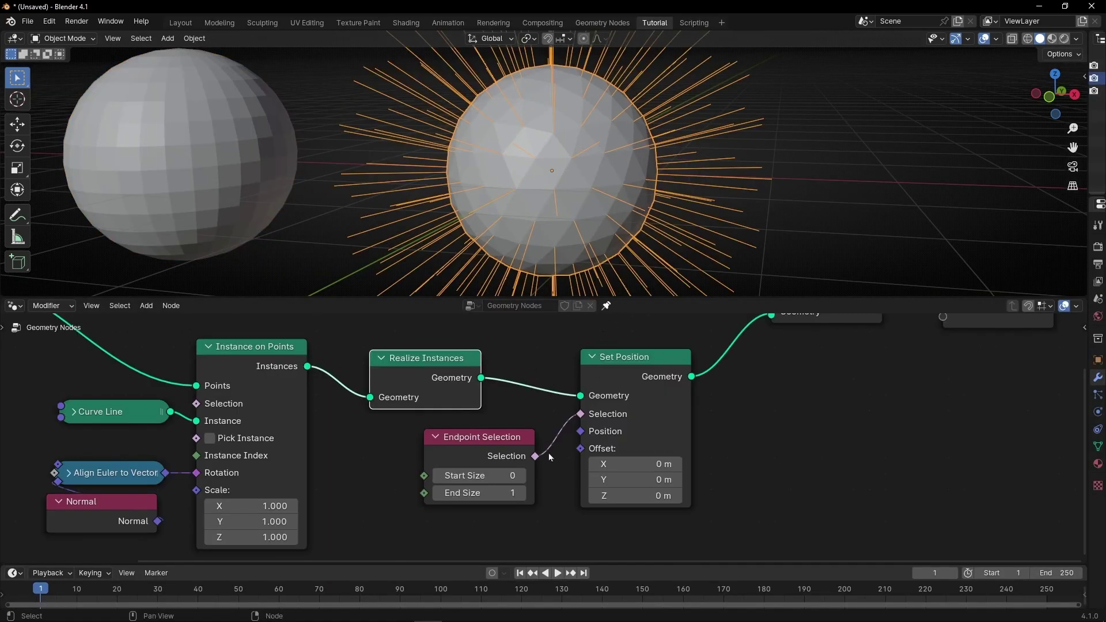
Add an Object Info node below Instance on Points and pick the UV sphere as its object
{"action": "key", "text": "Home"}
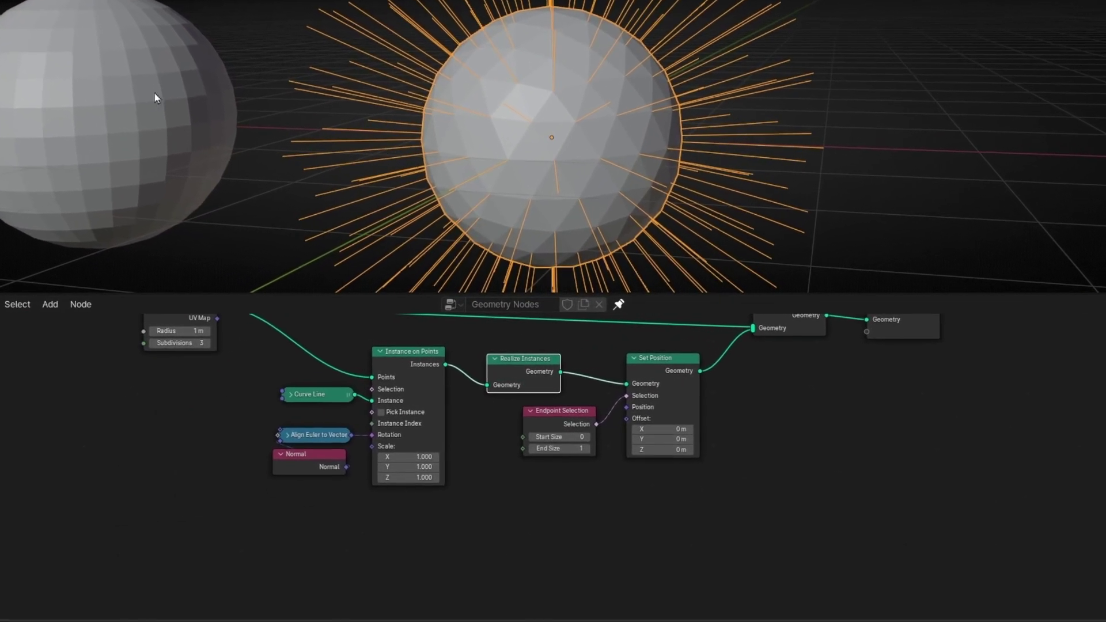
{"action": "key", "text": "shift+a"}
{"action": "type", "text": "obje"}
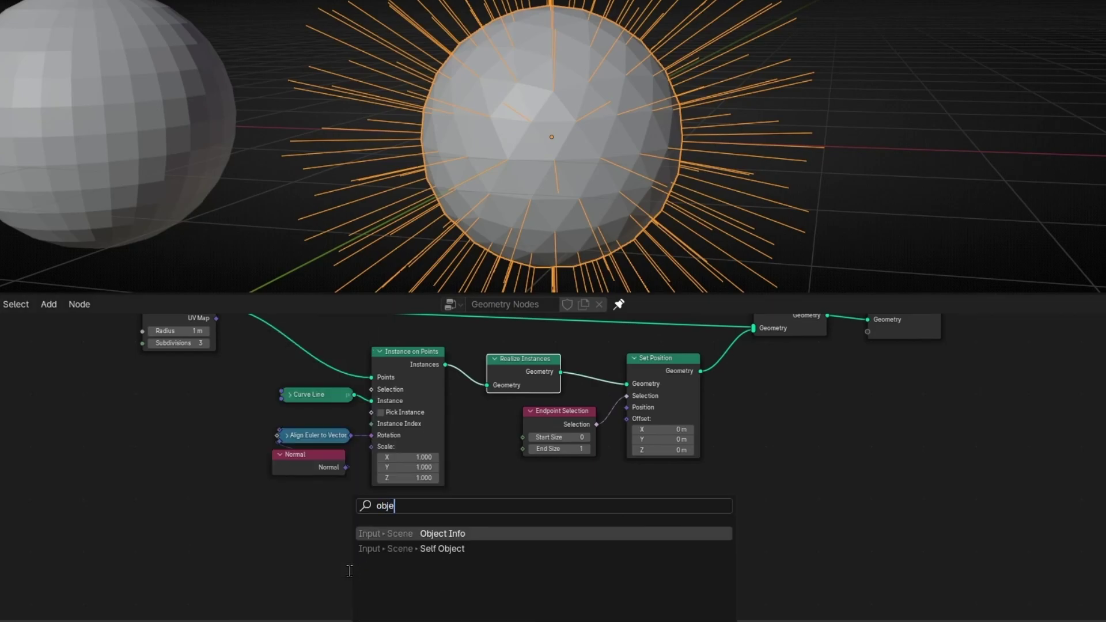
{"action": "key", "text": "Return"}
{"action": "left_click", "coordinate": [377, 526]}
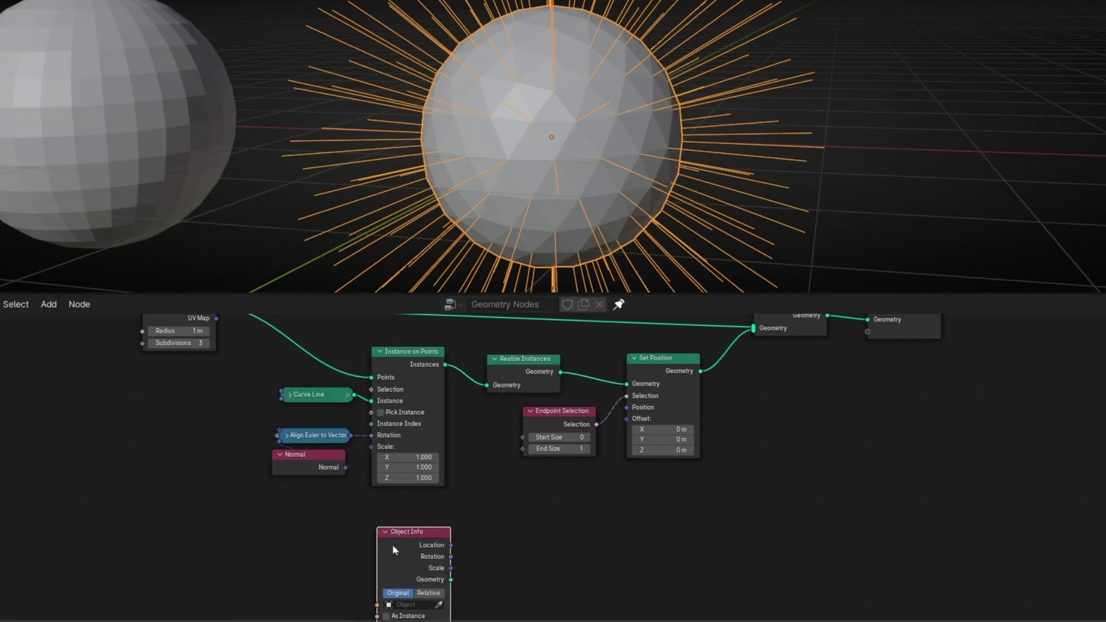
{"action": "left_click", "coordinate": [439, 604]}
{"action": "left_click", "coordinate": [120, 130]}
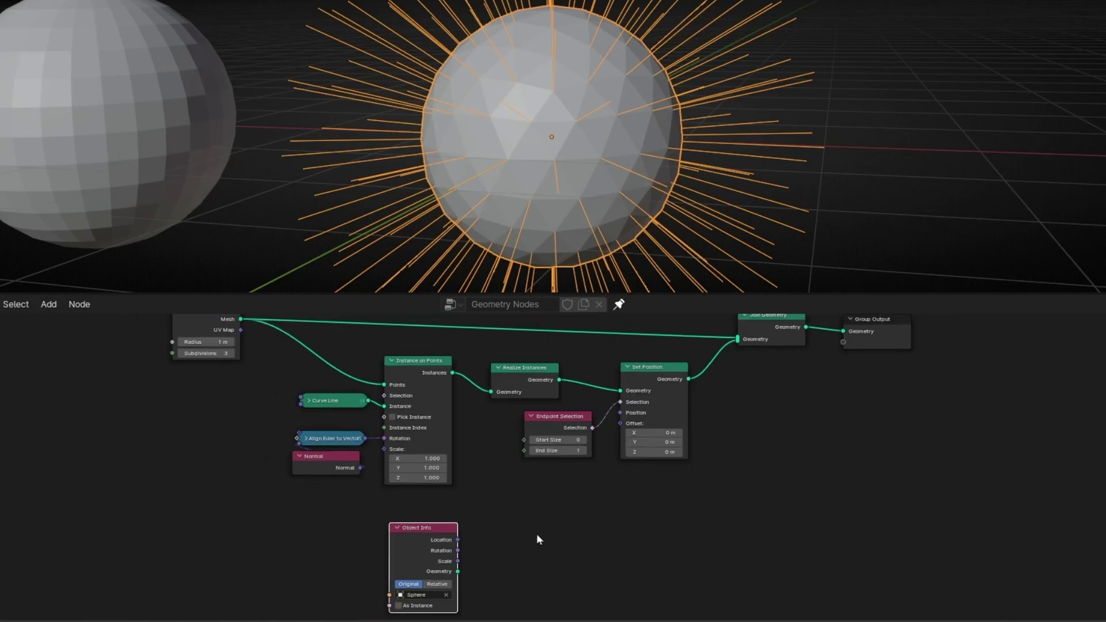
Move the Object Info node aside and add a Sample Index node next to it
{"action": "scroll", "coordinate": [549, 527], "scroll_direction": "up", "scroll_amount": 3}
{"action": "middle_click_drag", "start_coordinate": [628, 498], "coordinate": [519, 547]}
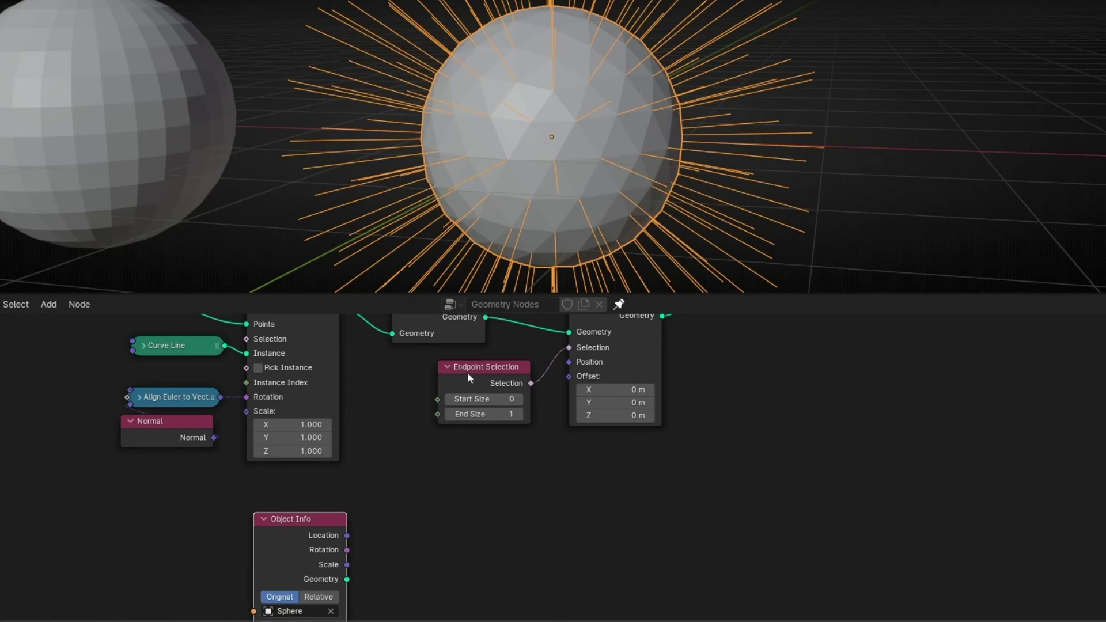
{"action": "middle_click_drag", "start_coordinate": [442, 459], "coordinate": [540, 408]}
{"action": "left_click_drag", "start_coordinate": [409, 481], "coordinate": [291, 521]}
{"action": "key", "text": "shift+a"}
{"action": "type", "text": "sample Inde"}
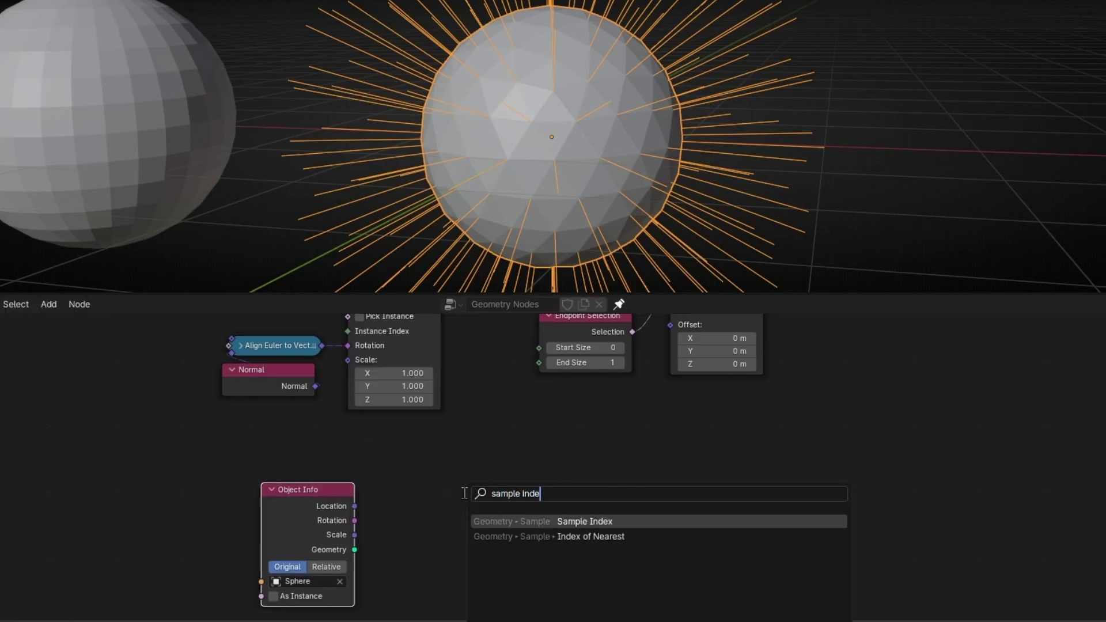
{"action": "key", "text": "Return"}
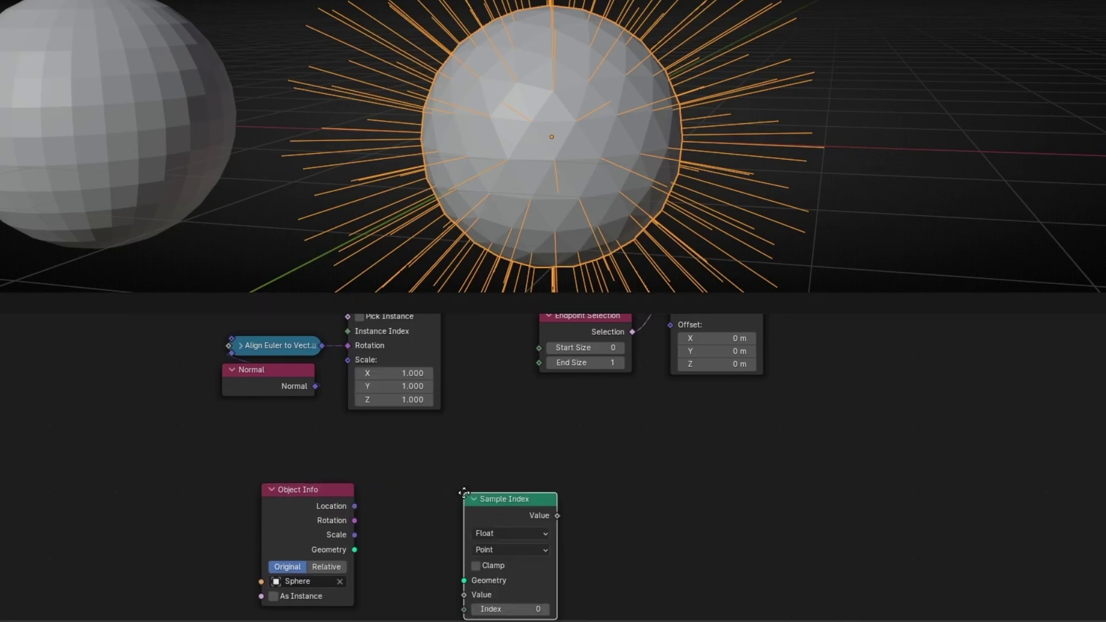
{"action": "left_click", "coordinate": [461, 435]}
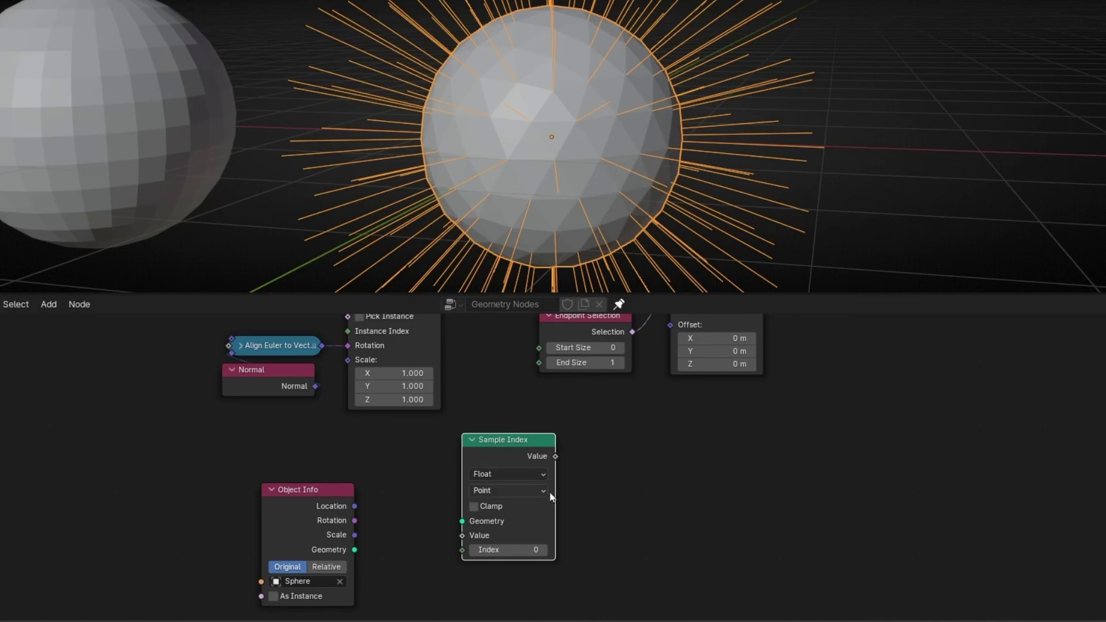
Set the Sample Index node's data type to Vector
{"action": "scroll", "coordinate": [544, 493], "scroll_direction": "up", "scroll_amount": 3}
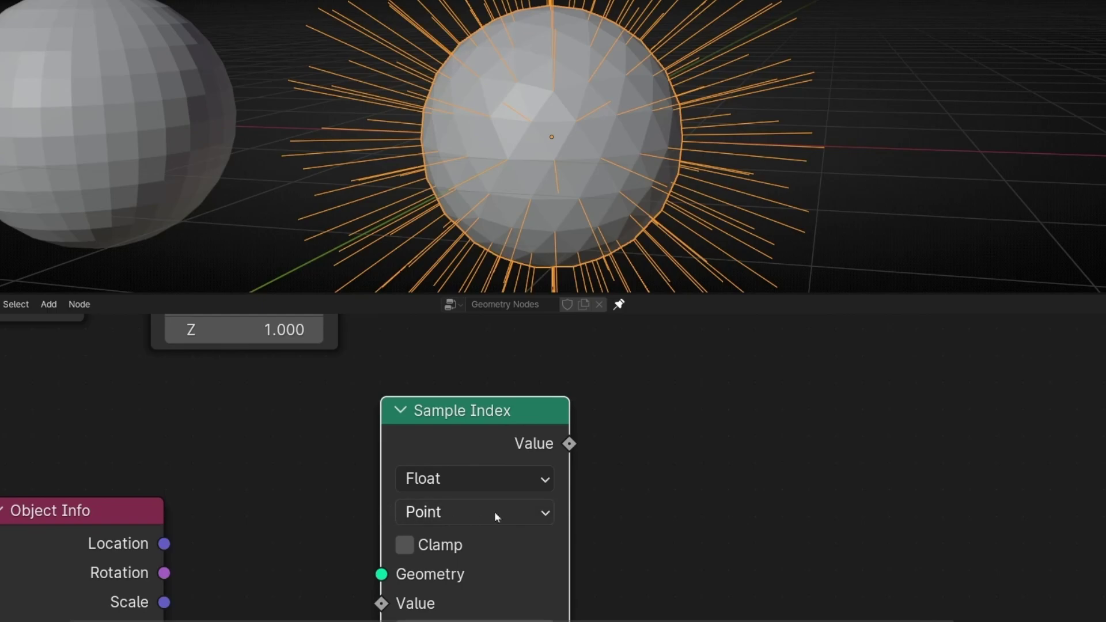
{"action": "middle_click_drag", "start_coordinate": [720, 585], "coordinate": [718, 534]}
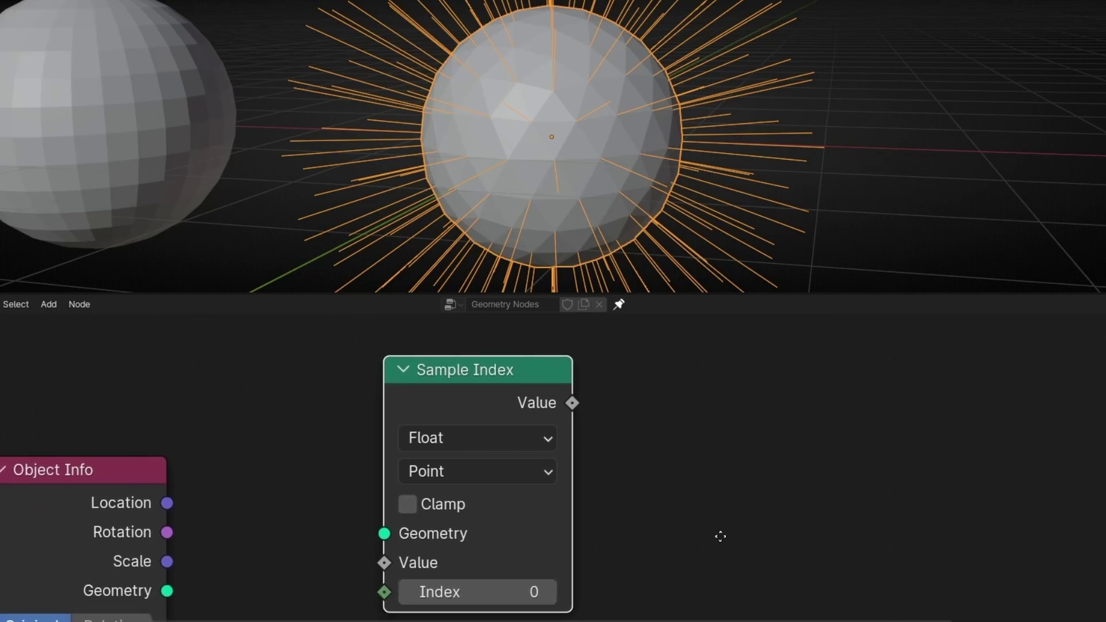
{"action": "left_click", "coordinate": [459, 442]}
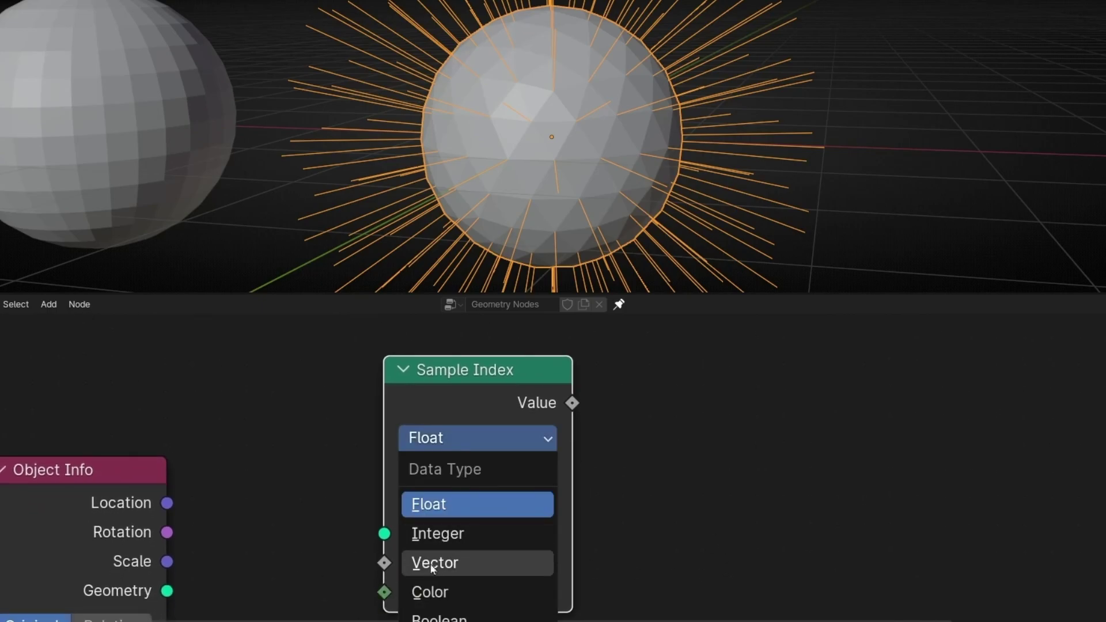
{"action": "left_click", "coordinate": [482, 560]}
Move Object Info clear of Sample Index and add a Position node linked to Sample Index's Value input
{"action": "middle_click_drag", "start_coordinate": [721, 504], "coordinate": [790, 472]}
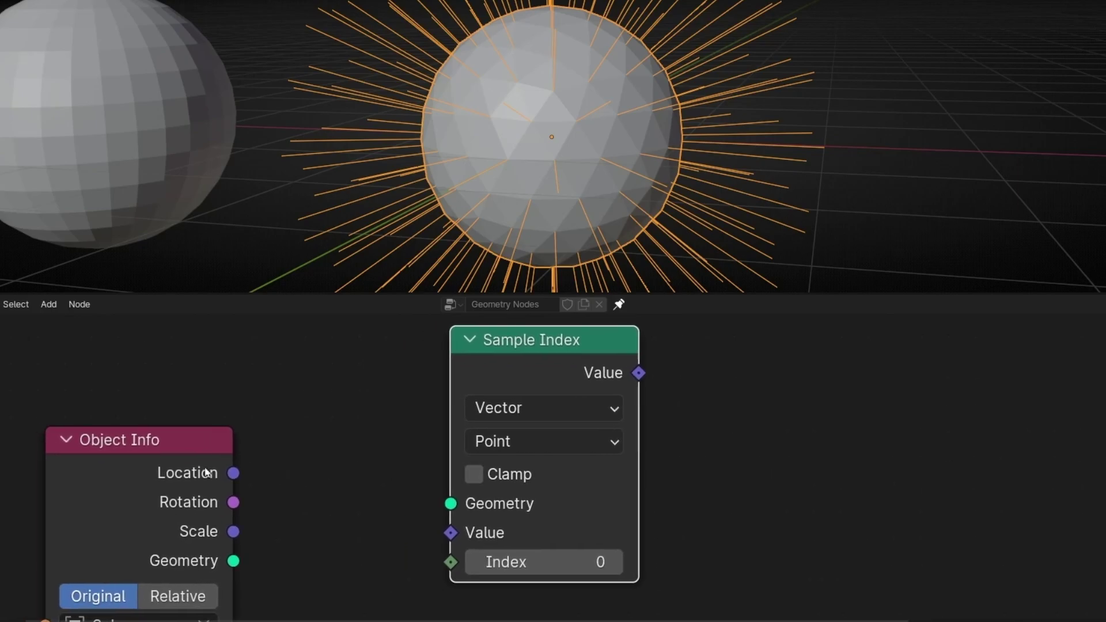
{"action": "left_click_drag", "start_coordinate": [206, 472], "coordinate": [100, 393]}
{"action": "left_click_drag", "start_coordinate": [450, 532], "coordinate": [312, 524]}
{"action": "type", "text": "pos"}
{"action": "key", "text": "Return"}
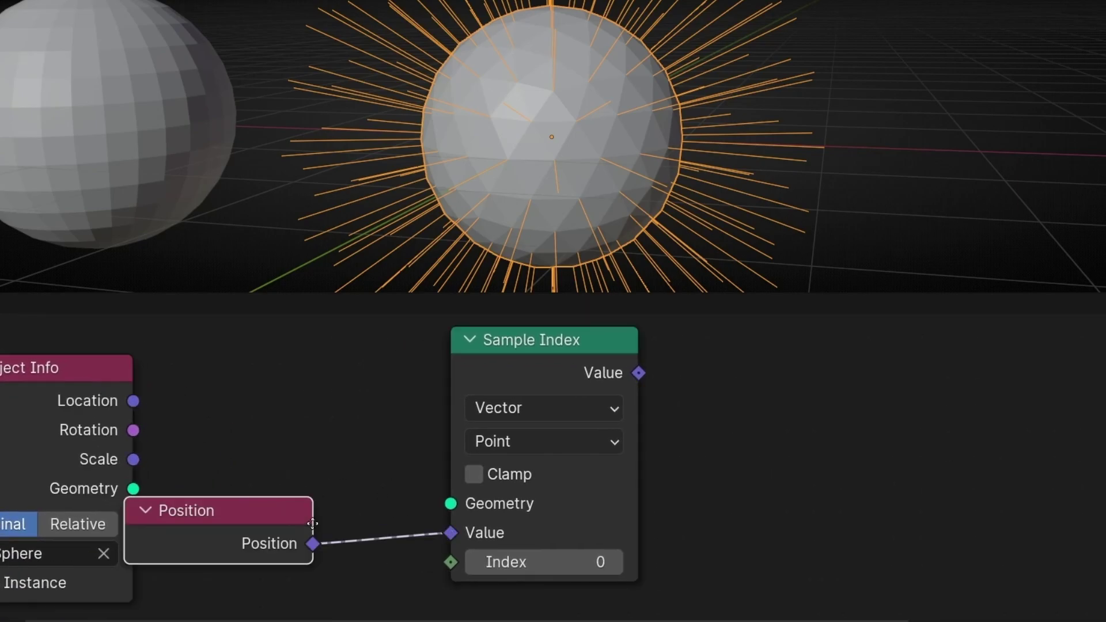
{"action": "left_click", "coordinate": [376, 522]}
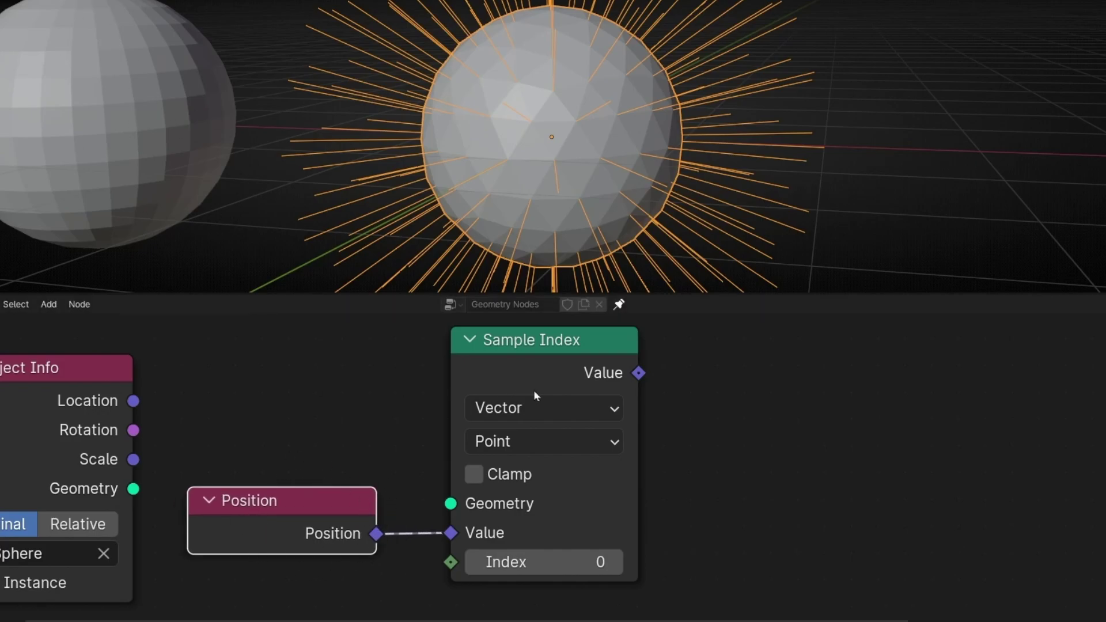
Connect Object Info's Geometry output to Sample Index's Geometry input and move the Position node below the link
{"action": "mouse_move", "coordinate": [637, 375]}
{"action": "left_click_drag", "start_coordinate": [146, 488], "coordinate": [451, 503]}
{"action": "left_click_drag", "start_coordinate": [273, 546], "coordinate": [277, 588]}
{"action": "middle_click_drag", "start_coordinate": [259, 586], "coordinate": [294, 571]}
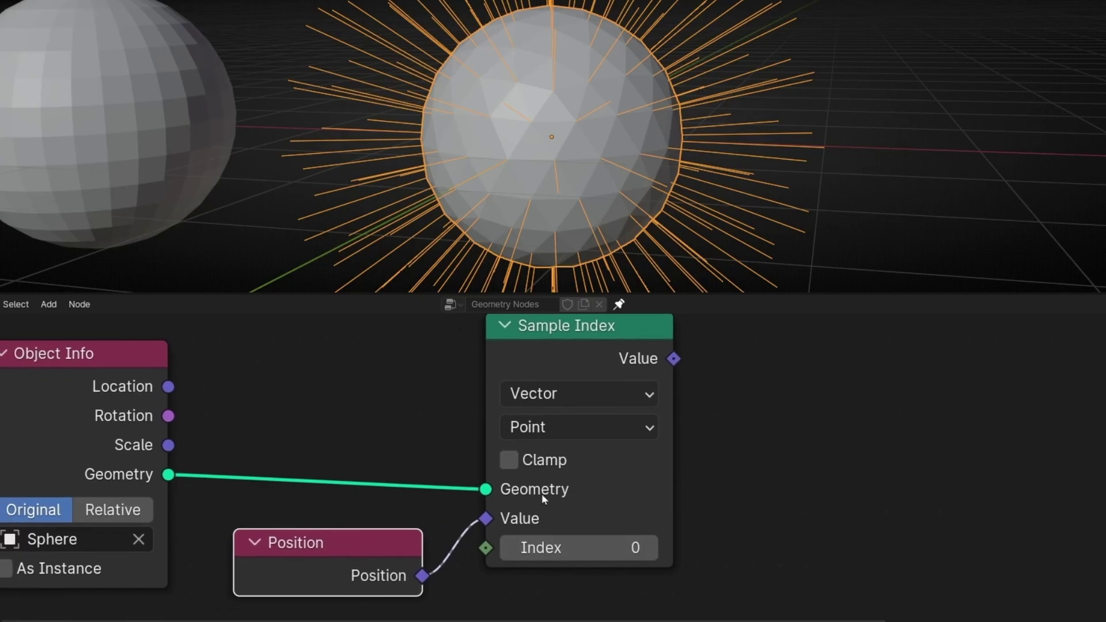
Connect Sample Index's Value output to the Position input of the Set Position node
{"action": "middle_click_drag", "start_coordinate": [726, 463], "coordinate": [635, 538]}
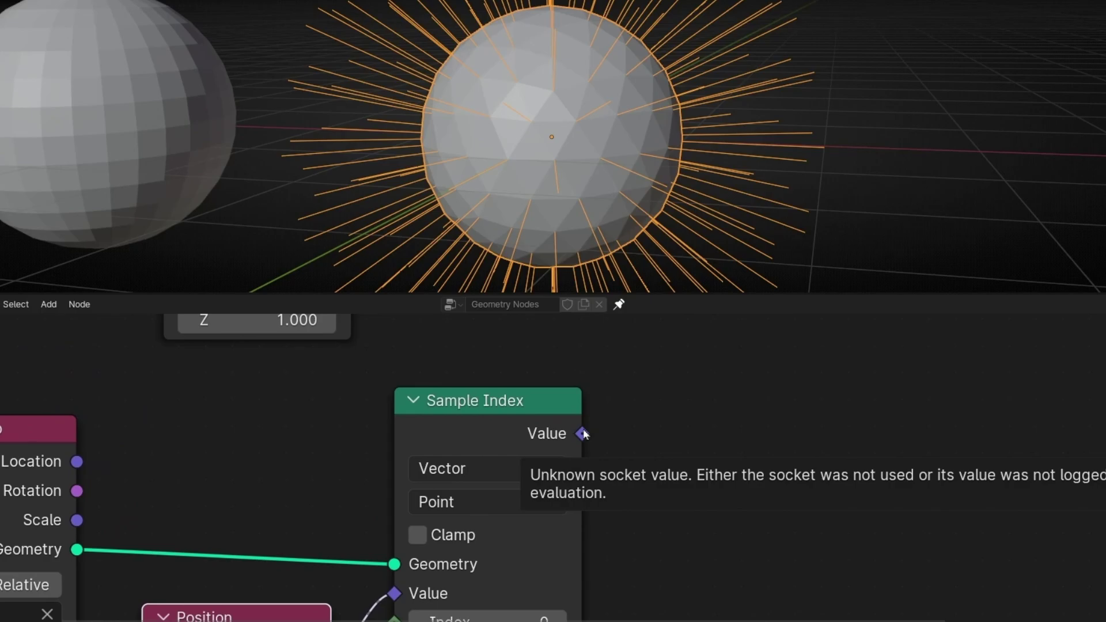
{"action": "scroll", "coordinate": [705, 449], "scroll_direction": "down", "scroll_amount": 2}
{"action": "scroll", "coordinate": [711, 410], "scroll_direction": "down", "scroll_amount": 1}
{"action": "middle_click_drag", "start_coordinate": [711, 410], "coordinate": [471, 493]}
{"action": "left_click_drag", "start_coordinate": [396, 542], "coordinate": [512, 394]}
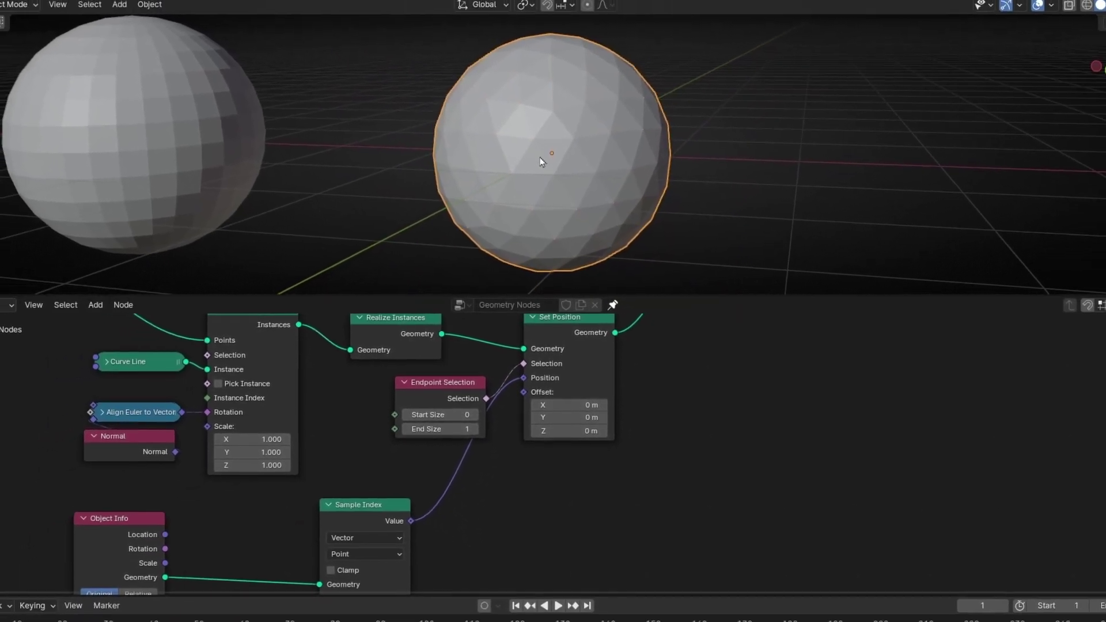
Switch the Object Info node to Relative, checking the lines in wireframe display and returning to solid shading
{"action": "scroll", "coordinate": [300, 369], "scroll_direction": "up", "scroll_amount": 3}
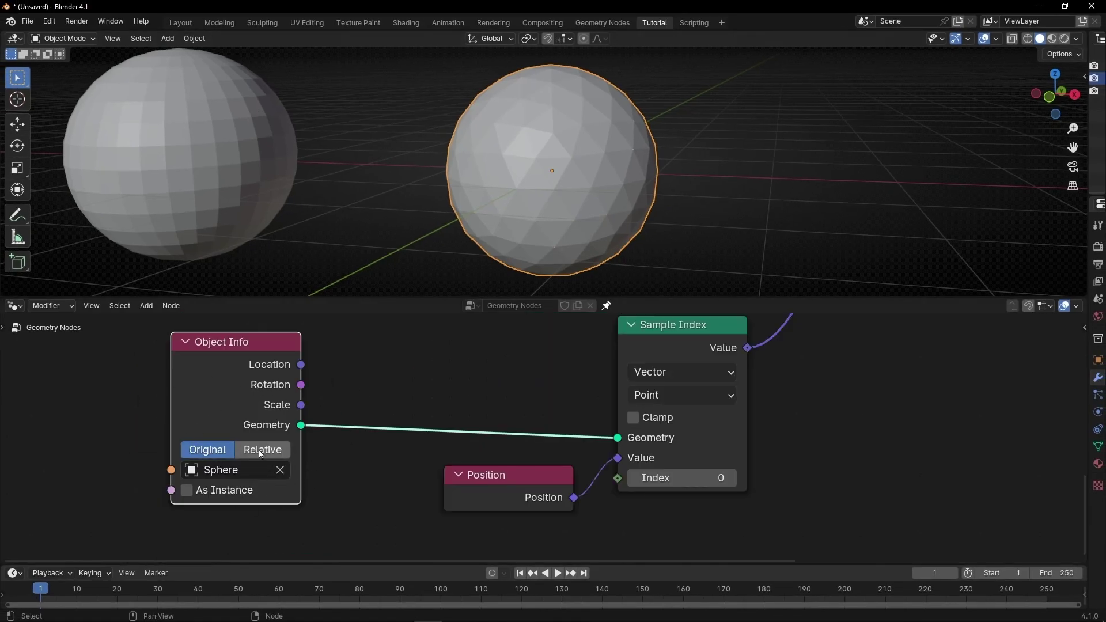
{"action": "left_click", "coordinate": [1028, 40]}
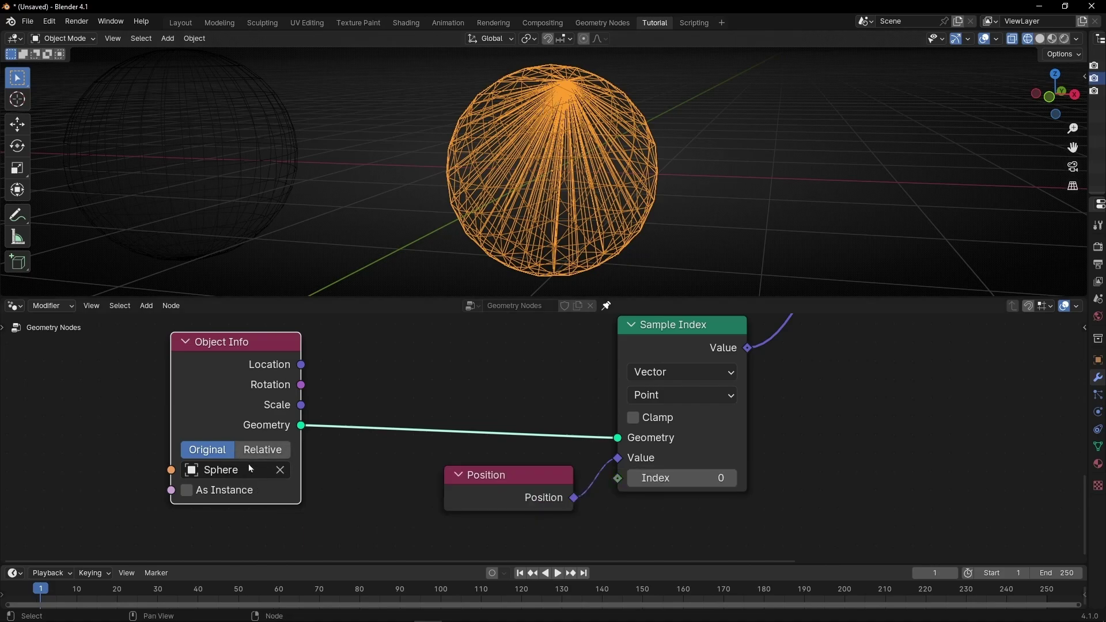
{"action": "left_click", "coordinate": [262, 450]}
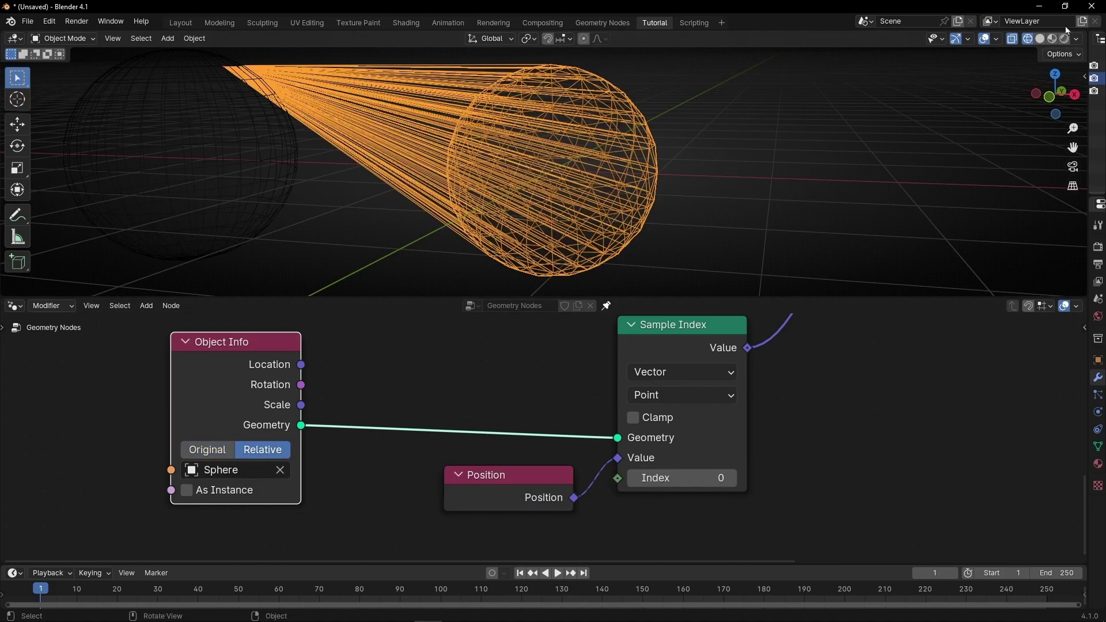
{"action": "left_click", "coordinate": [1040, 38]}
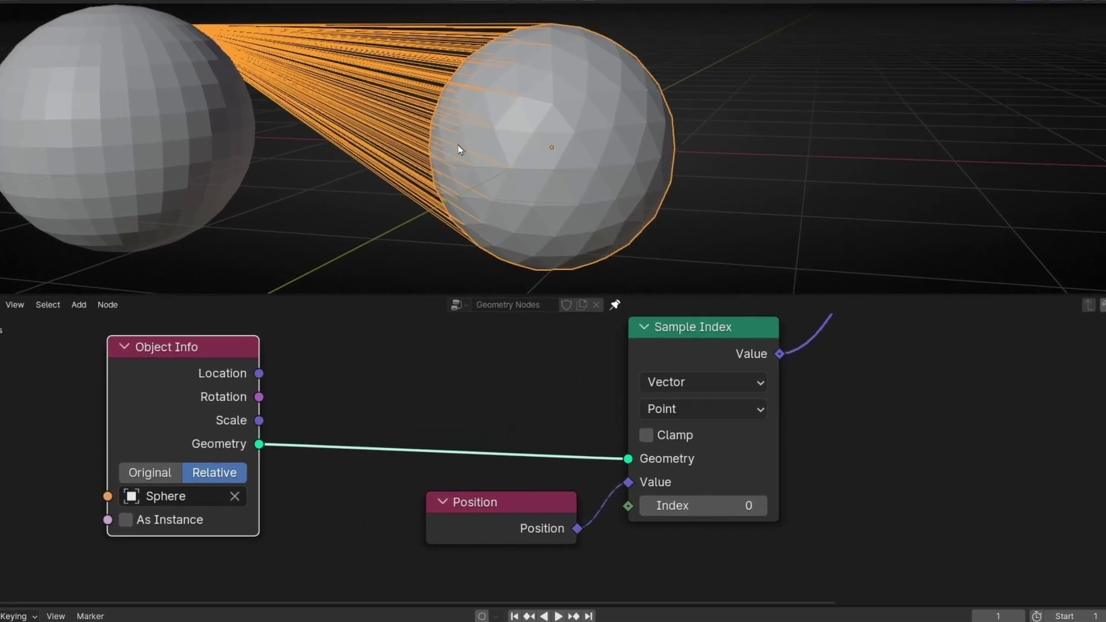
Raise the Sample Index node's Index value step by step to 51, watching which UV sphere point the lines target
{"action": "middle_click_drag", "start_coordinate": [459, 150], "coordinate": [568, 118]}
{"action": "scroll", "coordinate": [565, 111], "scroll_direction": "up", "scroll_amount": 6}
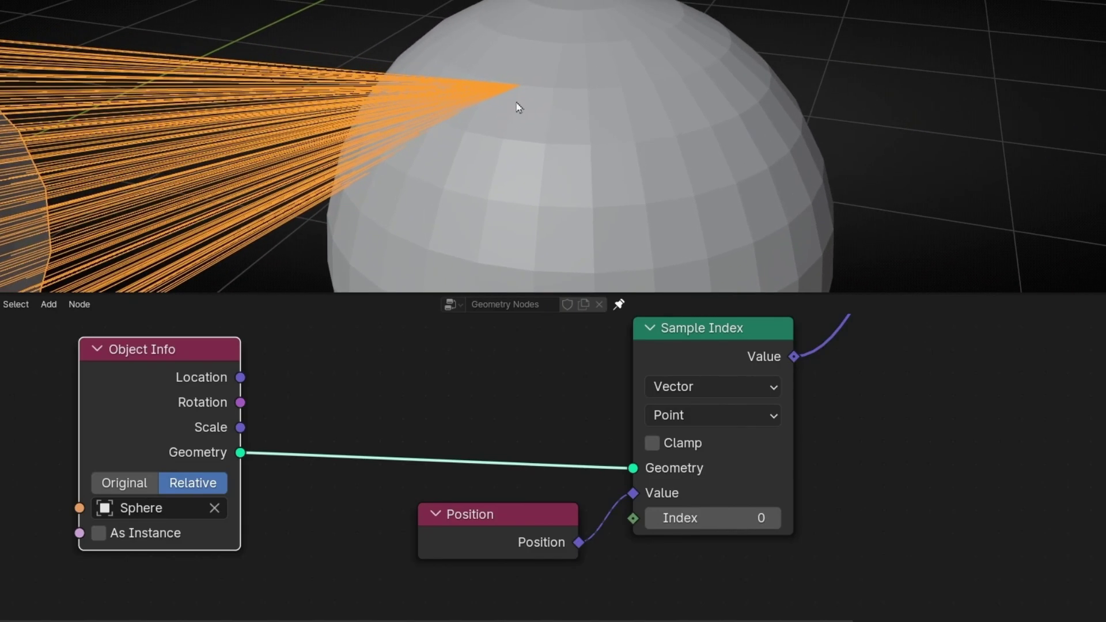
{"action": "scroll", "coordinate": [506, 93], "scroll_direction": "down", "scroll_amount": 5}
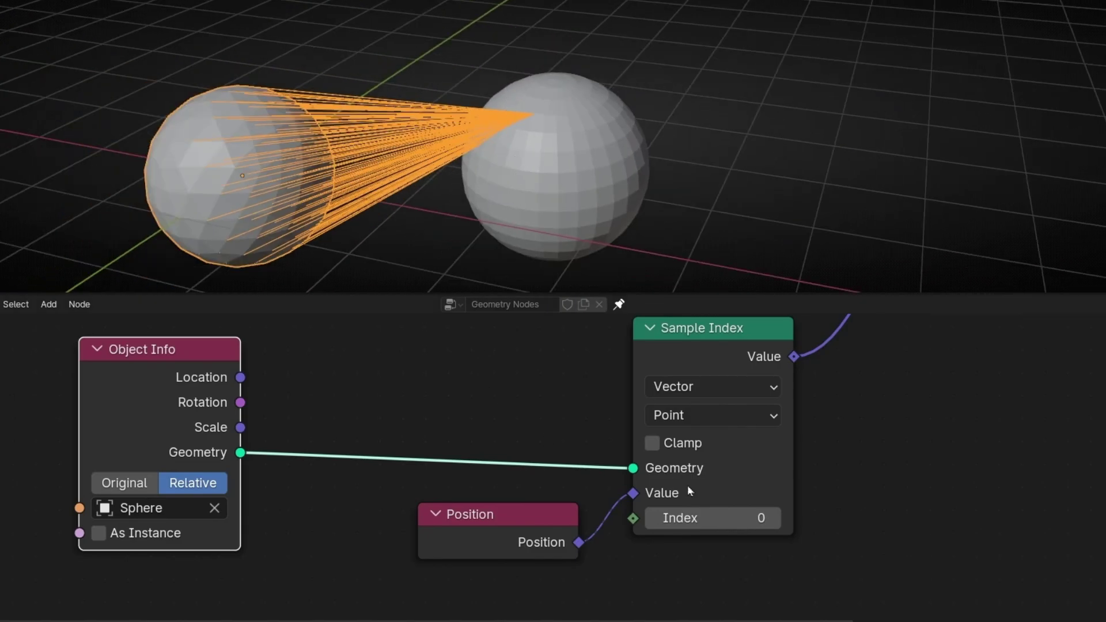
{"action": "middle_click_drag", "start_coordinate": [884, 522], "coordinate": [672, 521]}
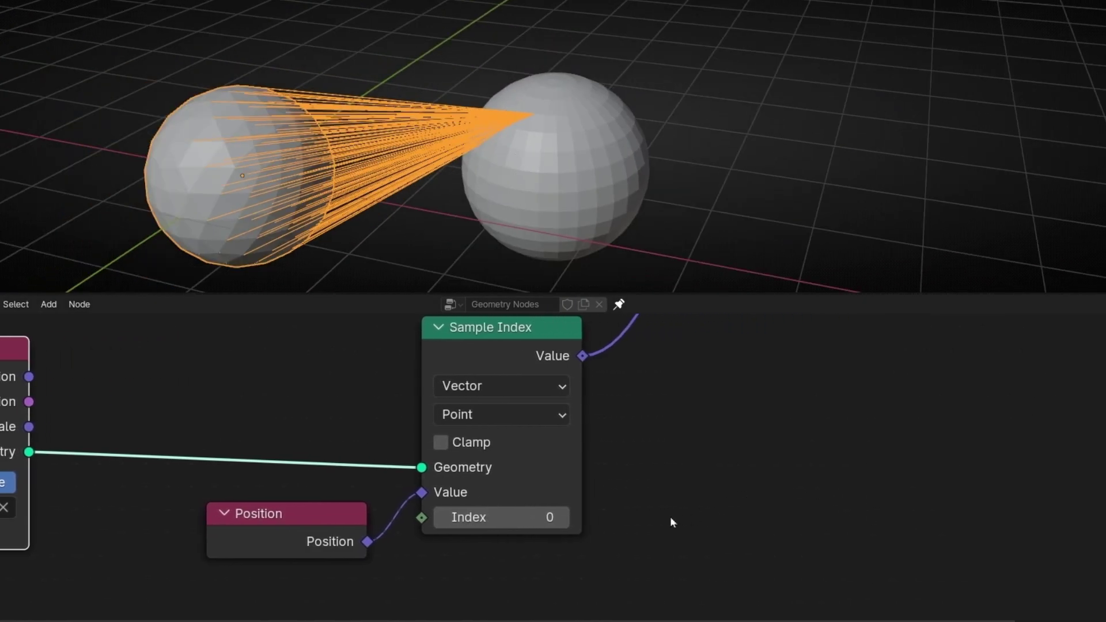
{"action": "left_click", "coordinate": [564, 517]}
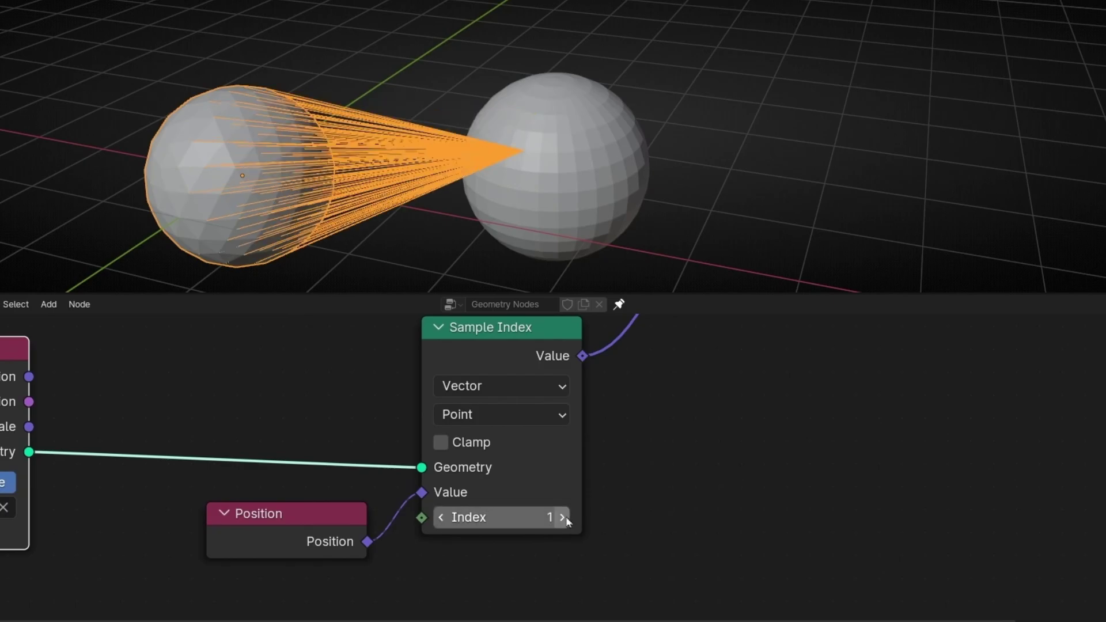
{"action": "left_click", "coordinate": [564, 517]}
{"action": "left_click", "coordinate": [564, 517]}
{"action": "left_click", "coordinate": [564, 517]}
{"action": "left_click", "coordinate": [564, 518]}
{"action": "left_click", "coordinate": [564, 517]}
{"action": "left_click", "coordinate": [564, 517]}
{"action": "left_click", "coordinate": [564, 517]}
{"action": "left_click_drag", "start_coordinate": [510, 516], "coordinate": [560, 516]}
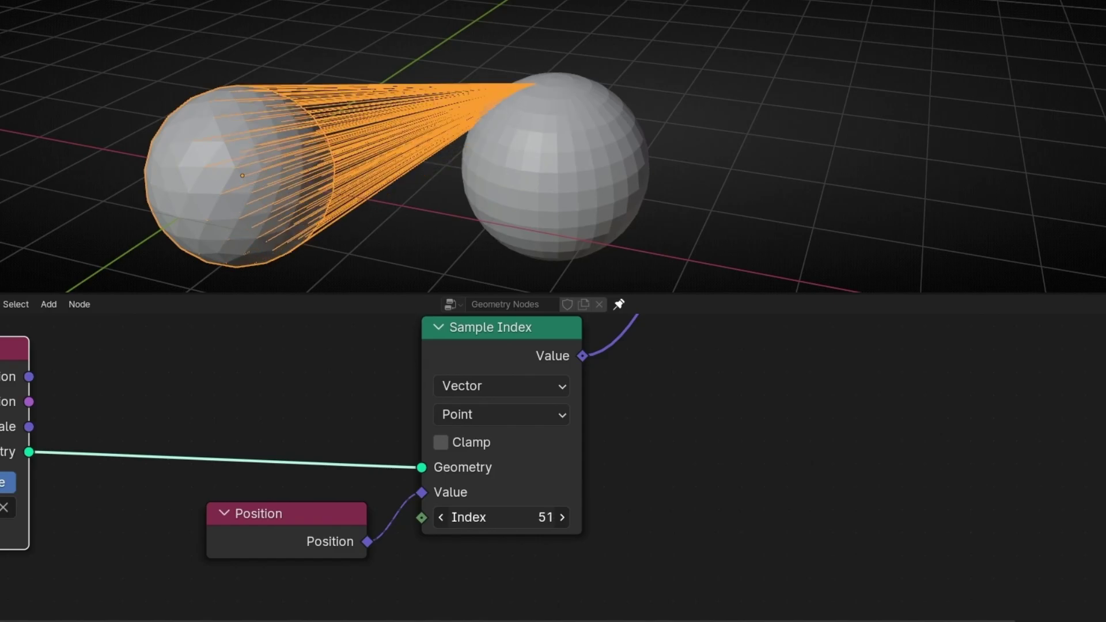
Move the UV sphere farther away from the ico sphere and check the lines from a lower angle
{"action": "left_click_drag", "start_coordinate": [534, 175], "coordinate": [643, 175]}
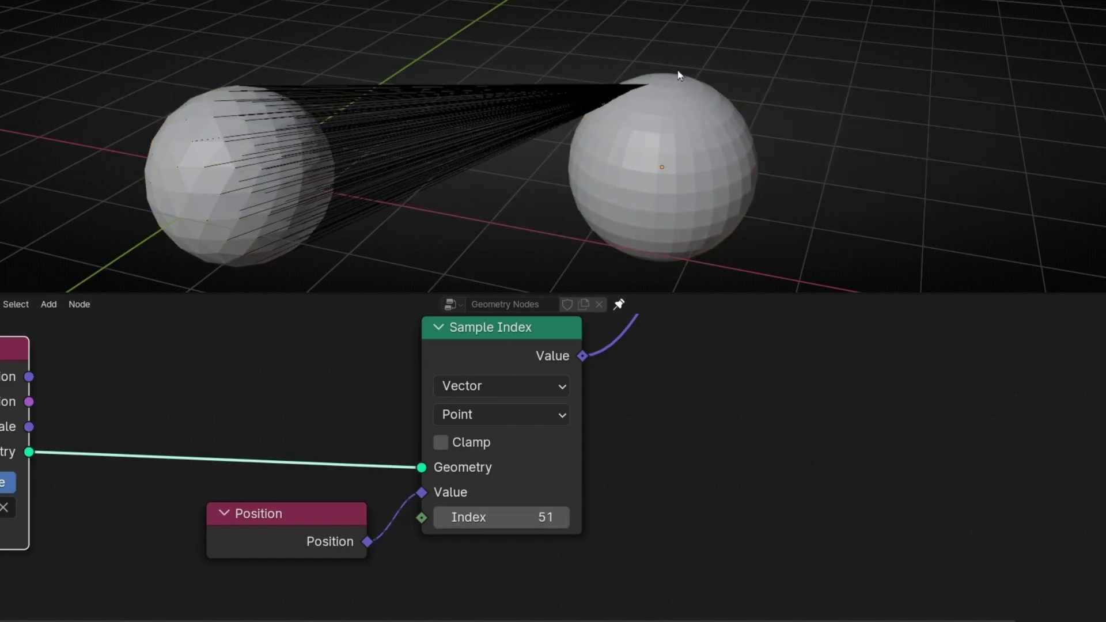
{"action": "middle_click_drag", "start_coordinate": [570, 177], "coordinate": [583, 130]}
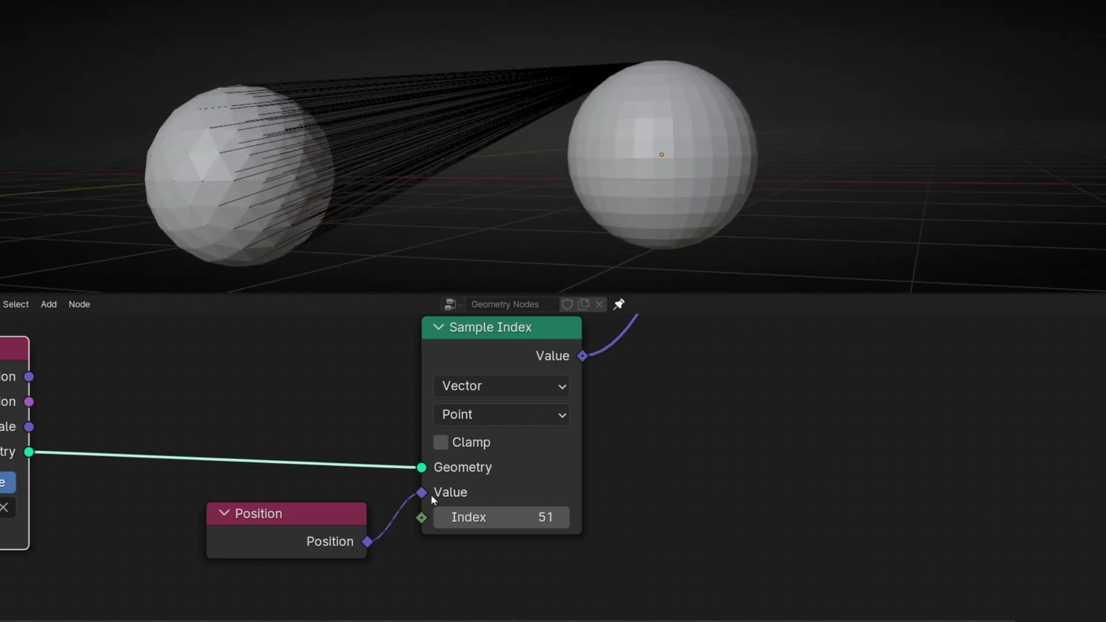
Move the Position node up and add a Sample Nearest node linked to Sample Index's Index input
{"action": "middle_click_drag", "start_coordinate": [431, 494], "coordinate": [615, 444]}
{"action": "left_click", "coordinate": [460, 462]}
{"action": "left_click_drag", "start_coordinate": [460, 463], "coordinate": [395, 431]}
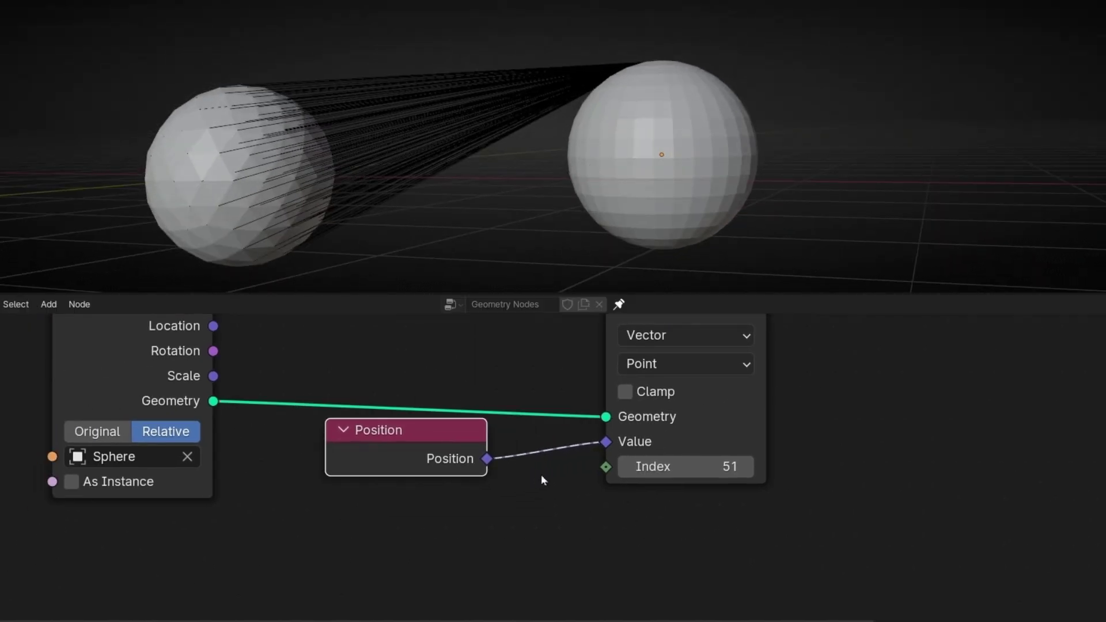
{"action": "left_click_drag", "start_coordinate": [604, 471], "coordinate": [499, 547]}
{"action": "left_click", "coordinate": [499, 547]}
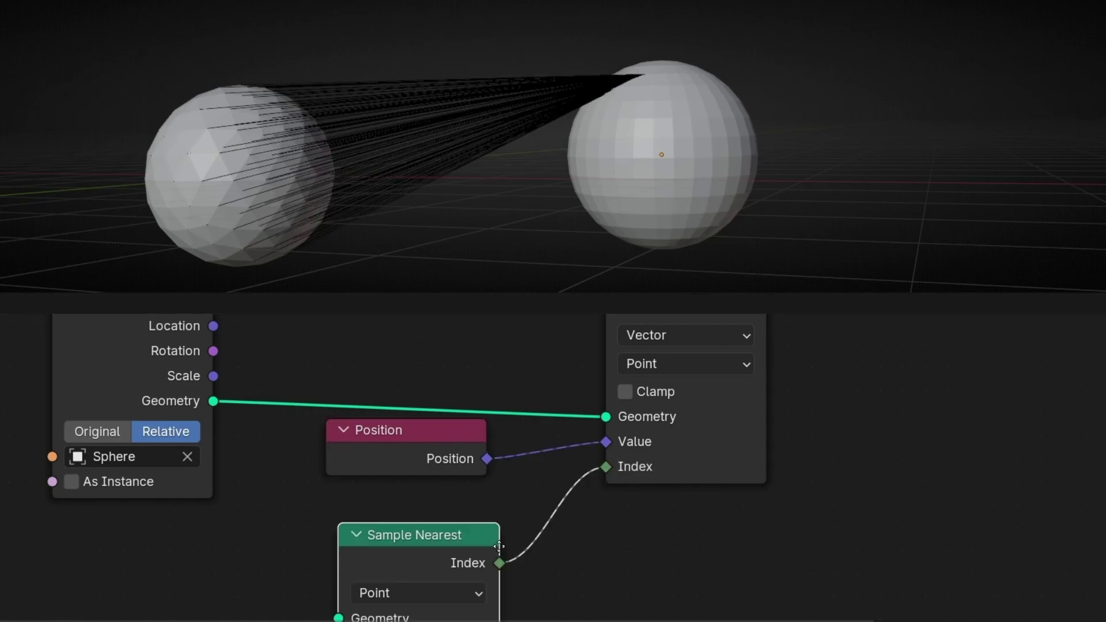
Link the Object Info node's Geometry output to the Geometry input of the Sample Nearest node
{"action": "middle_click_drag", "start_coordinate": [592, 594], "coordinate": [594, 528]}
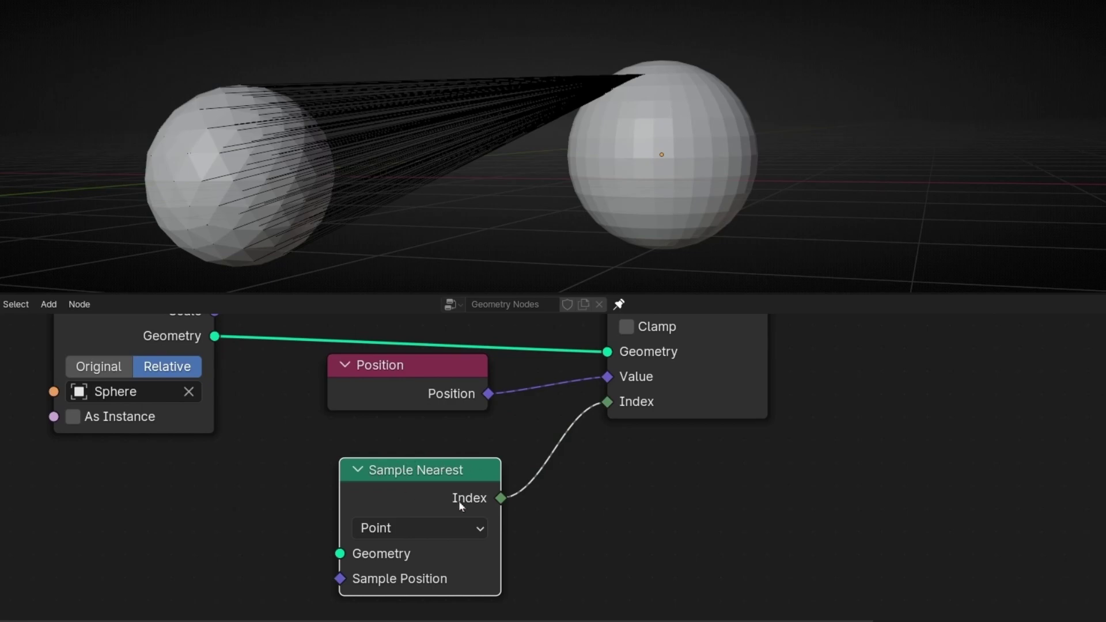
{"action": "left_click_drag", "start_coordinate": [216, 339], "coordinate": [340, 553]}
{"action": "middle_click_drag", "start_coordinate": [405, 476], "coordinate": [421, 524]}
{"action": "left_click", "coordinate": [421, 524]}
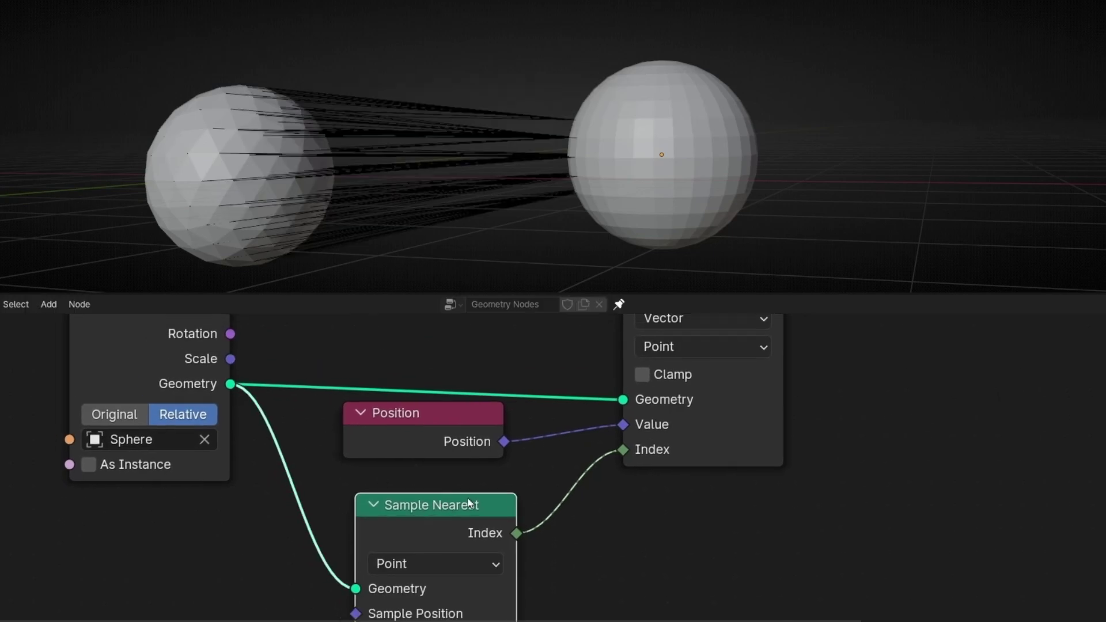
{"action": "scroll", "coordinate": [460, 500], "scroll_direction": "down", "scroll_amount": 2}
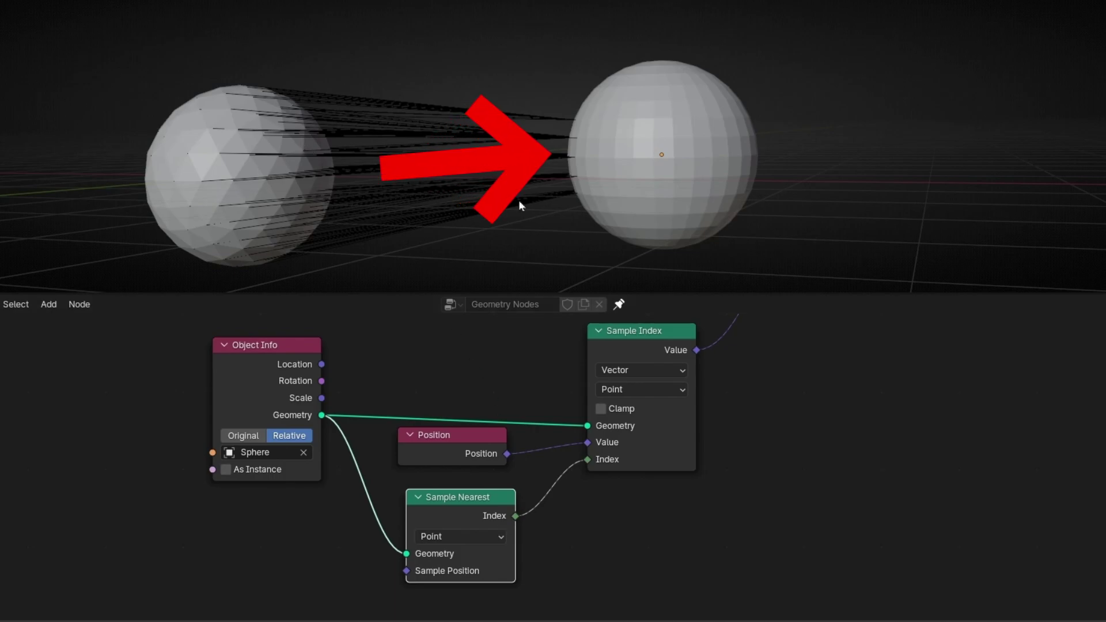
Move the UV sphere around above the ico sphere to test the lines, then place it beside the ico sphere, slightly closer
{"action": "left_click", "coordinate": [664, 174]}
{"action": "key", "text": "g"}
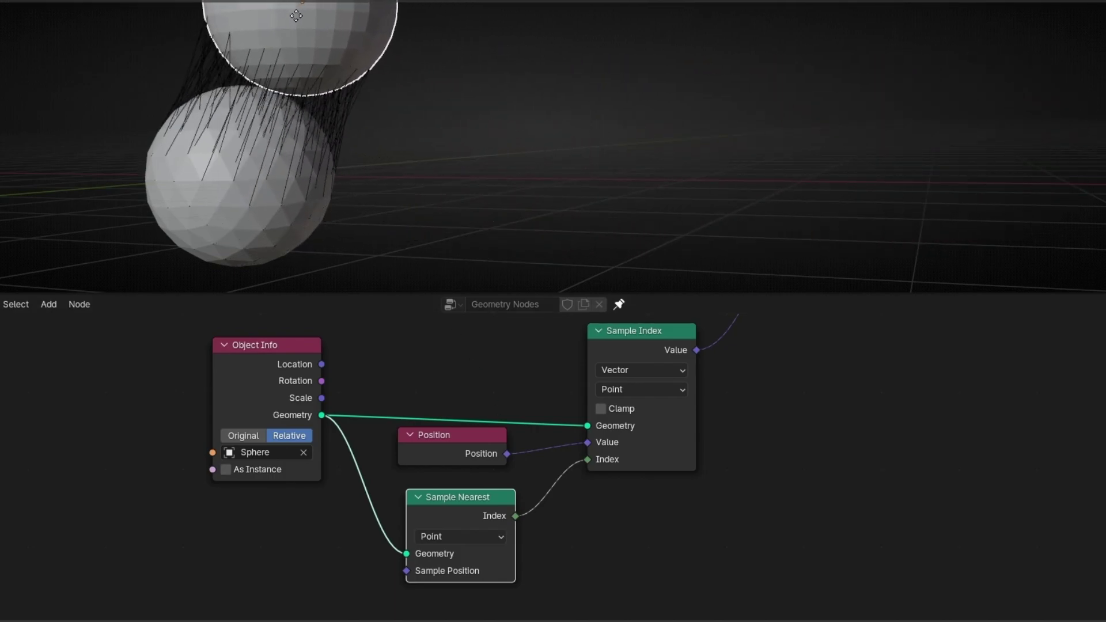
{"action": "left_click", "coordinate": [624, 163]}
Move the Group Output and Join Geometry nodes farther along to make room after the Set Position node
{"action": "middle_click_drag", "start_coordinate": [662, 504], "coordinate": [634, 442]}
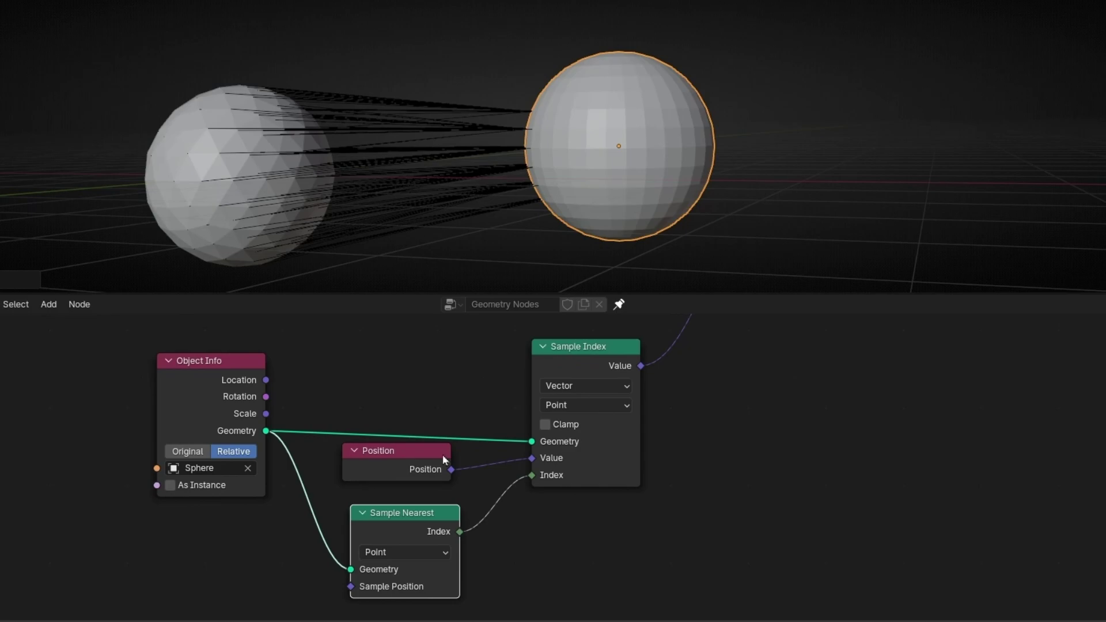
{"action": "scroll", "coordinate": [762, 441], "scroll_direction": "down", "scroll_amount": 2}
{"action": "scroll", "coordinate": [789, 415], "scroll_direction": "down", "scroll_amount": 1}
{"action": "middle_click_drag", "start_coordinate": [789, 415], "coordinate": [403, 608]}
{"action": "left_click_drag", "start_coordinate": [521, 430], "coordinate": [810, 430]}
{"action": "left_click", "coordinate": [413, 422]}
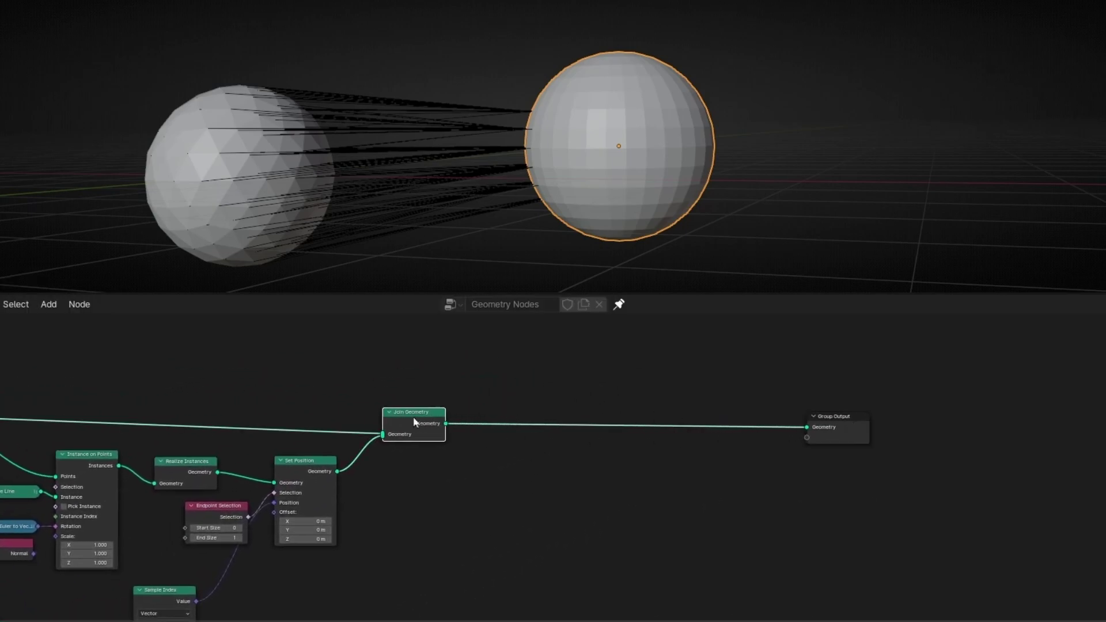
{"action": "left_click_drag", "start_coordinate": [413, 422], "coordinate": [616, 417]}
Insert a Curve to Mesh node between Set Position and Join Geometry, with a Curve Circle linked to its Profile Curve input
{"action": "scroll", "coordinate": [423, 500], "scroll_direction": "up", "scroll_amount": 3}
{"action": "middle_click_drag", "start_coordinate": [423, 489], "coordinate": [512, 506]}
{"action": "key", "text": "shift+a"}
{"action": "type", "text": "curve to m"}
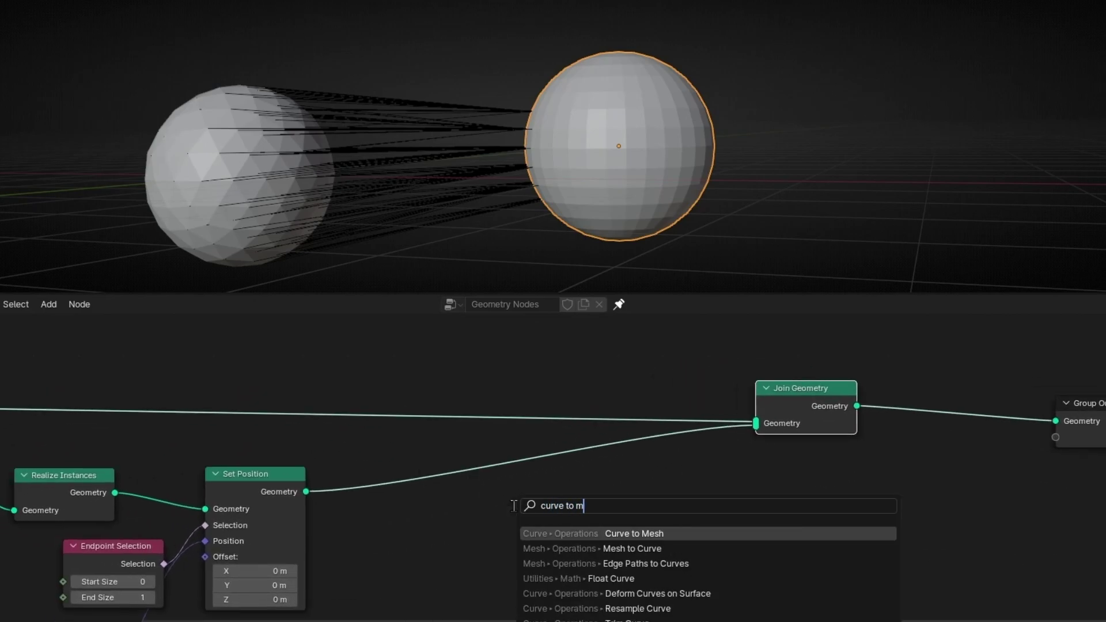
{"action": "key", "text": "Return"}
{"action": "left_click", "coordinate": [519, 460]}
{"action": "left_click_drag", "start_coordinate": [493, 496], "coordinate": [383, 525]}
{"action": "left_click", "coordinate": [426, 544]}
Set the Curve Circle's radius to 0.005 m and collapse the node
{"action": "scroll", "coordinate": [558, 518], "scroll_direction": "up", "scroll_amount": 2}
{"action": "double_click", "coordinate": [518, 529]}
{"action": "type", "text": "0.005"}
{"action": "key", "text": "Return"}
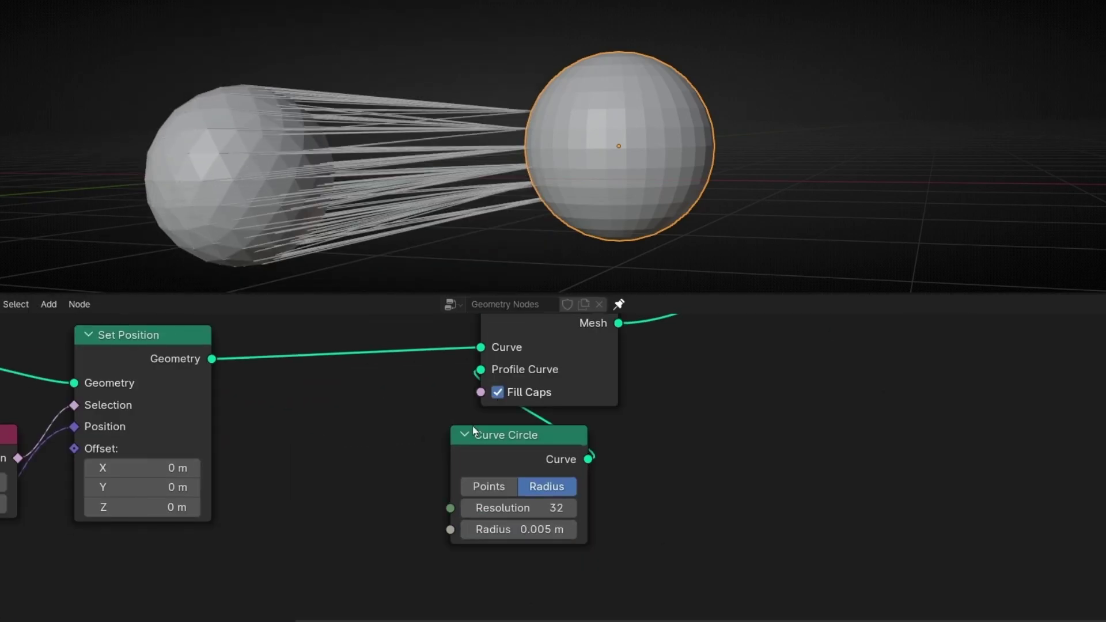
{"action": "key", "text": "h"}
Insert a Set Material node on the ico sphere's link into Join Geometry and assign it the material named Material
{"action": "scroll", "coordinate": [788, 344], "scroll_direction": "down", "scroll_amount": 4}
{"action": "middle_click_drag", "start_coordinate": [782, 393], "coordinate": [623, 492]}
{"action": "left_click", "coordinate": [599, 408]}
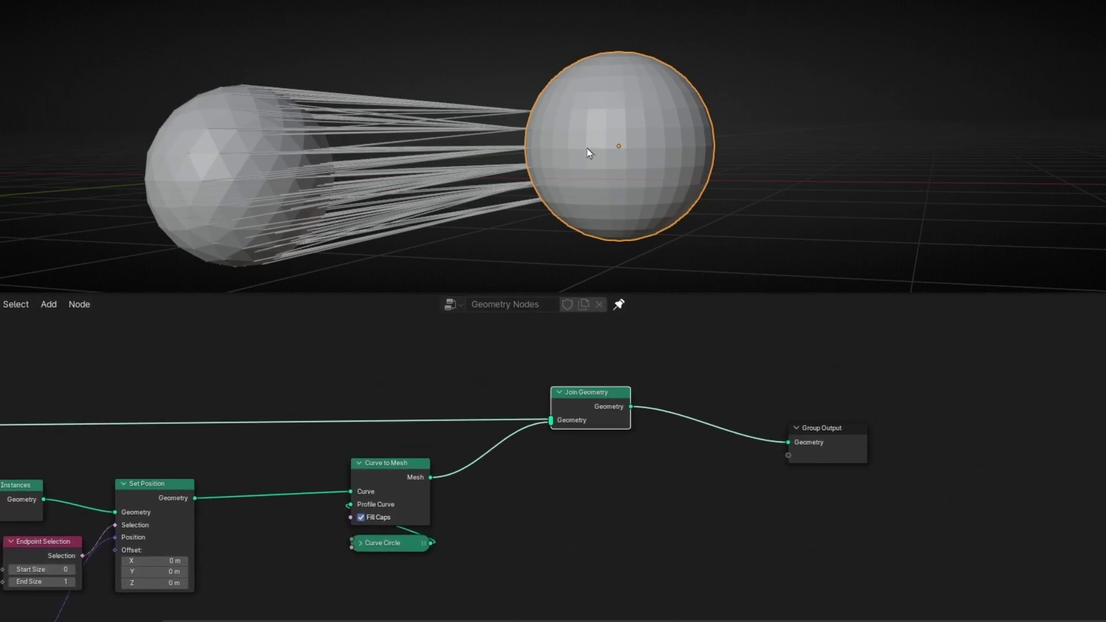
{"action": "key", "text": "shift+a"}
{"action": "type", "text": "set"}
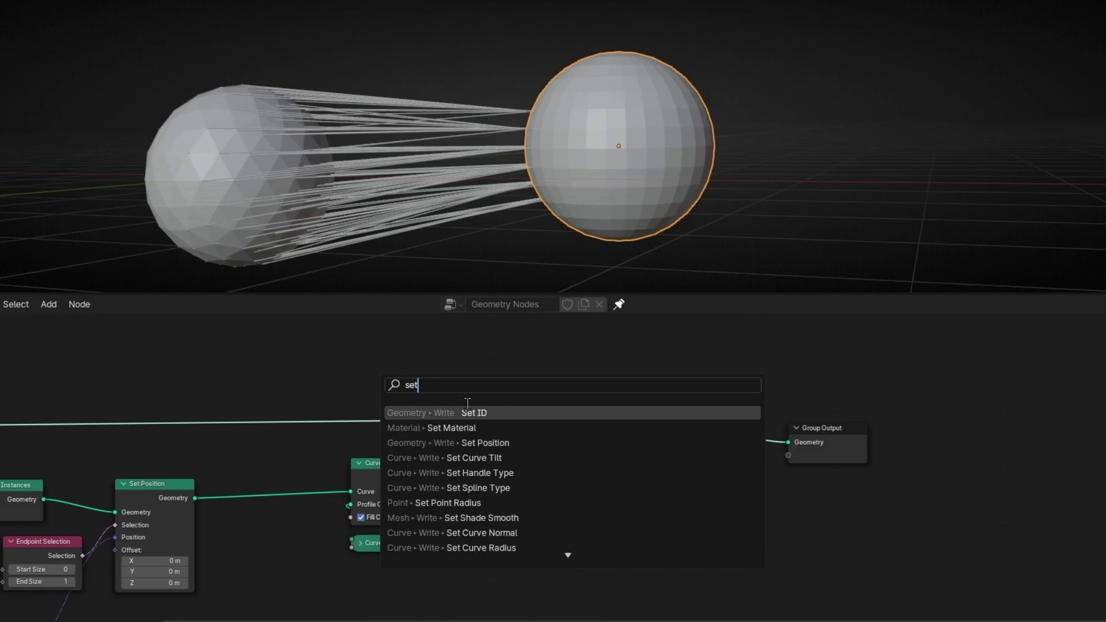
{"action": "key", "text": "Down"}
{"action": "key", "text": "Return"}
{"action": "left_click", "coordinate": [337, 385]}
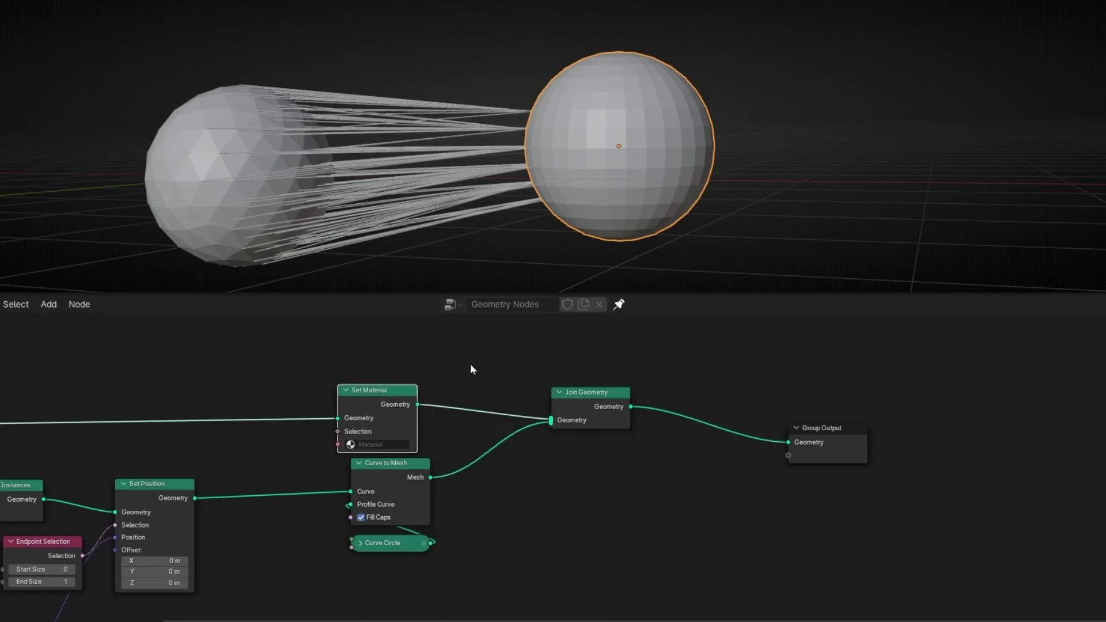
{"action": "left_click", "coordinate": [408, 442]}
{"action": "left_click", "coordinate": [374, 459]}
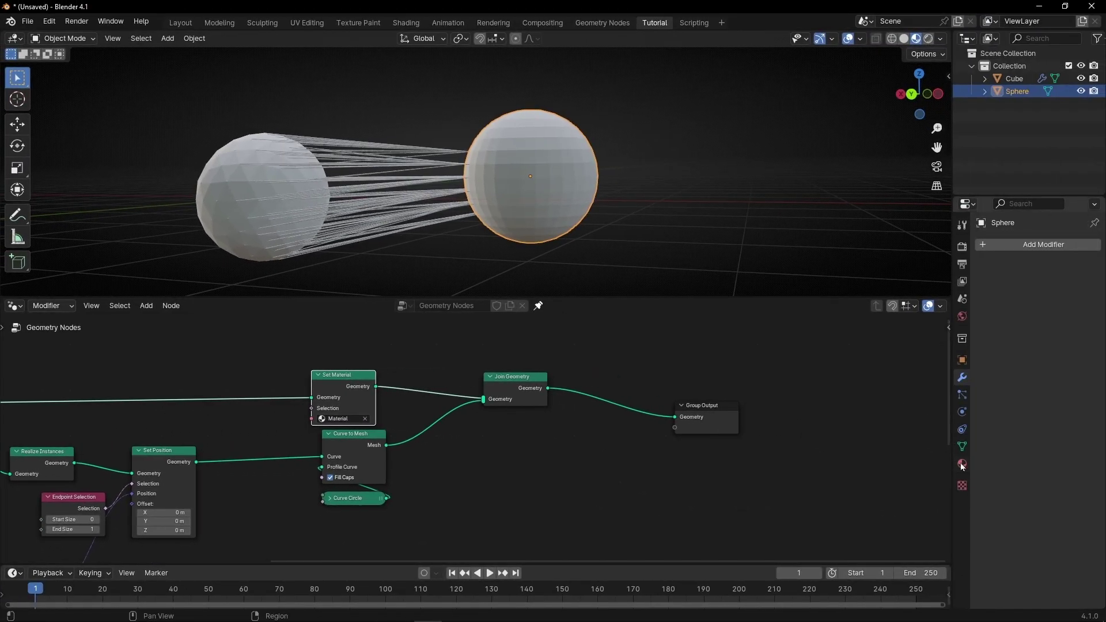
Create a new material for the UV sphere and set its base color to blue
{"action": "left_click", "coordinate": [961, 466]}
{"action": "left_click", "coordinate": [1043, 298]}
{"action": "left_click", "coordinate": [1059, 397]}
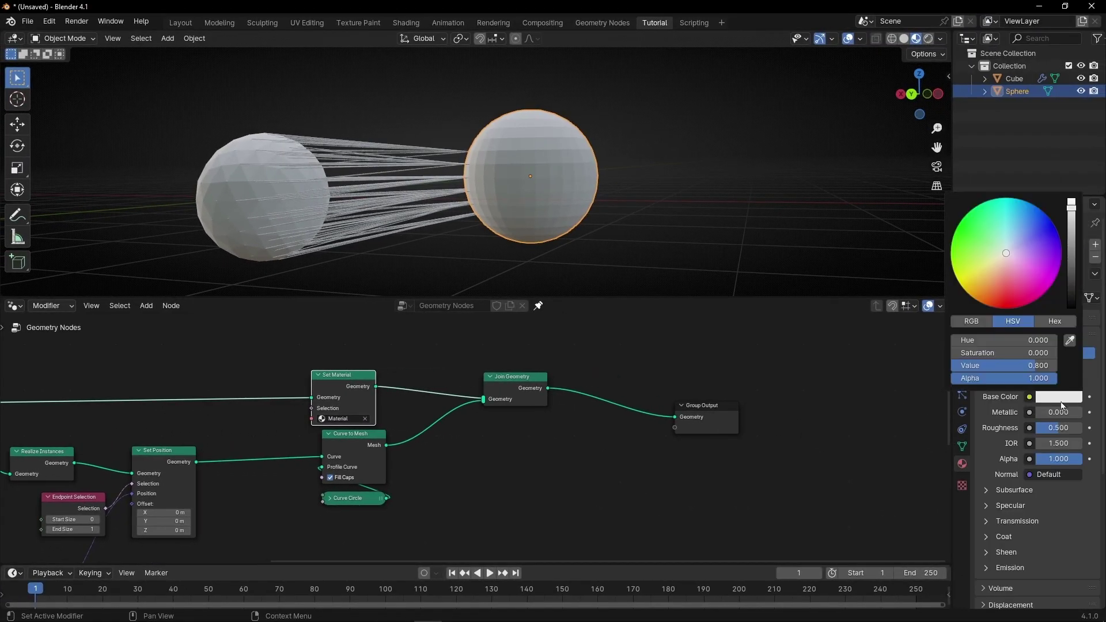
{"action": "mouse_move", "coordinate": [1012, 281]}
{"action": "left_mouse_down"}
{"action": "mouse_move", "coordinate": [1005, 293]}
{"action": "mouse_move", "coordinate": [1035, 223]}
{"action": "left_mouse_up"}
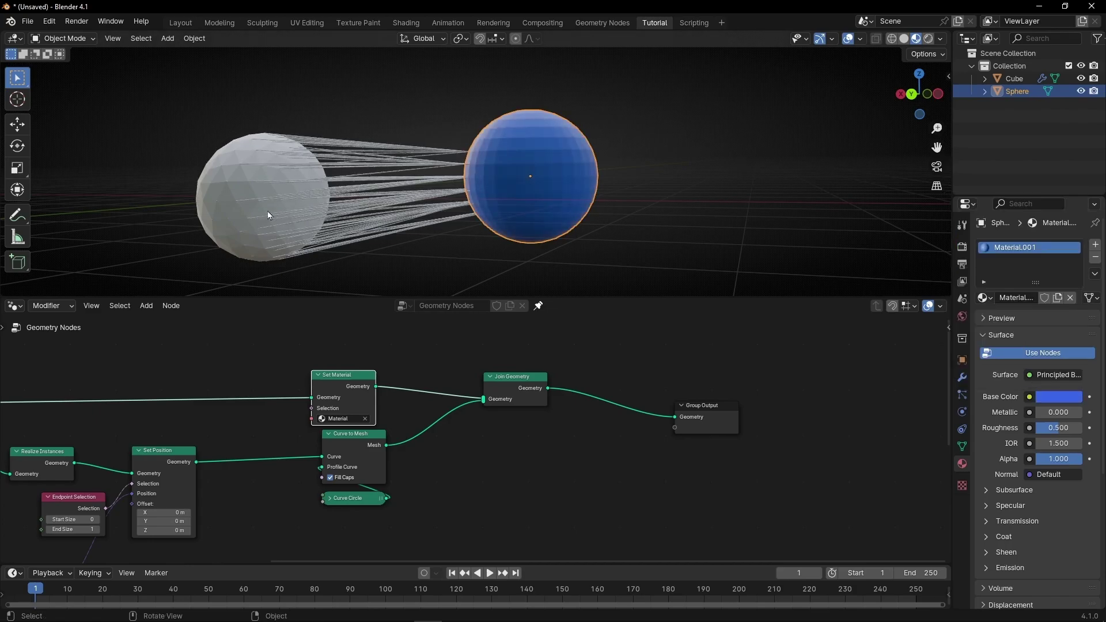
Raise the Set Material node above Curve to Mesh, reselect Material in it, and make that material's base color red, about 0.963 saturation
{"action": "left_click", "coordinate": [230, 208]}
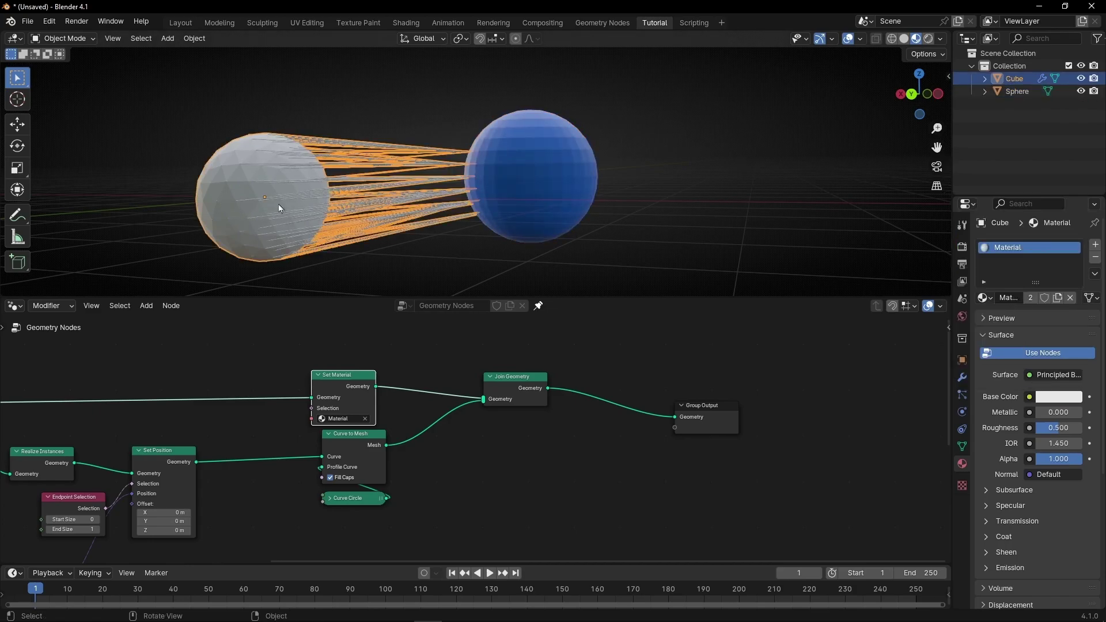
{"action": "left_click_drag", "start_coordinate": [347, 403], "coordinate": [354, 391]}
{"action": "left_click", "coordinate": [358, 404]}
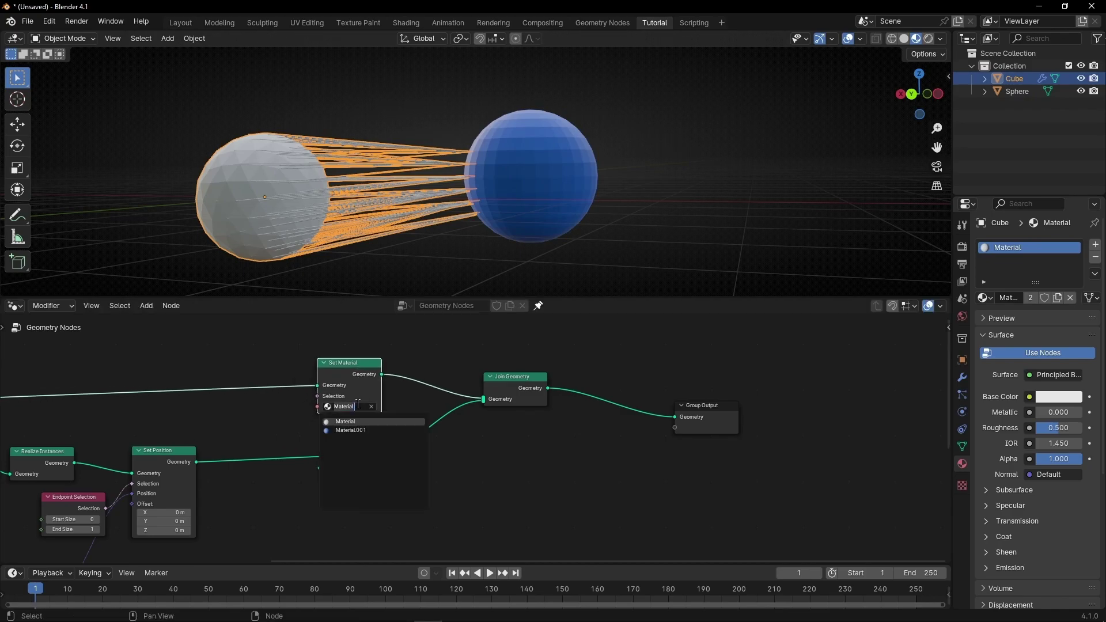
{"action": "left_click", "coordinate": [353, 421]}
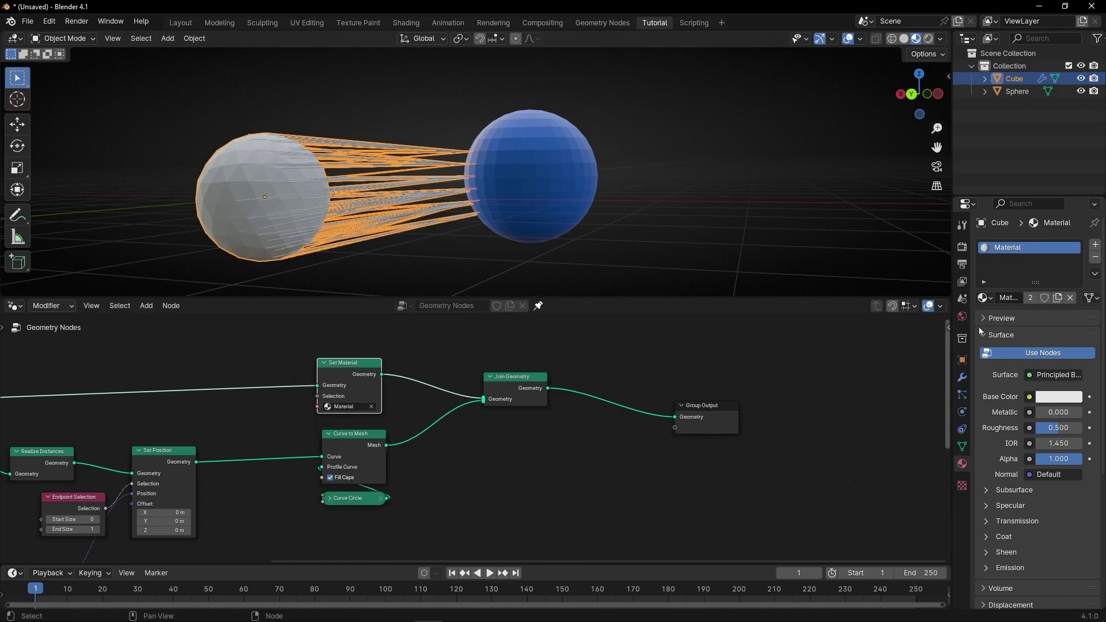
{"action": "left_click", "coordinate": [1048, 401]}
{"action": "left_click_drag", "start_coordinate": [1005, 278], "coordinate": [1007, 297]}
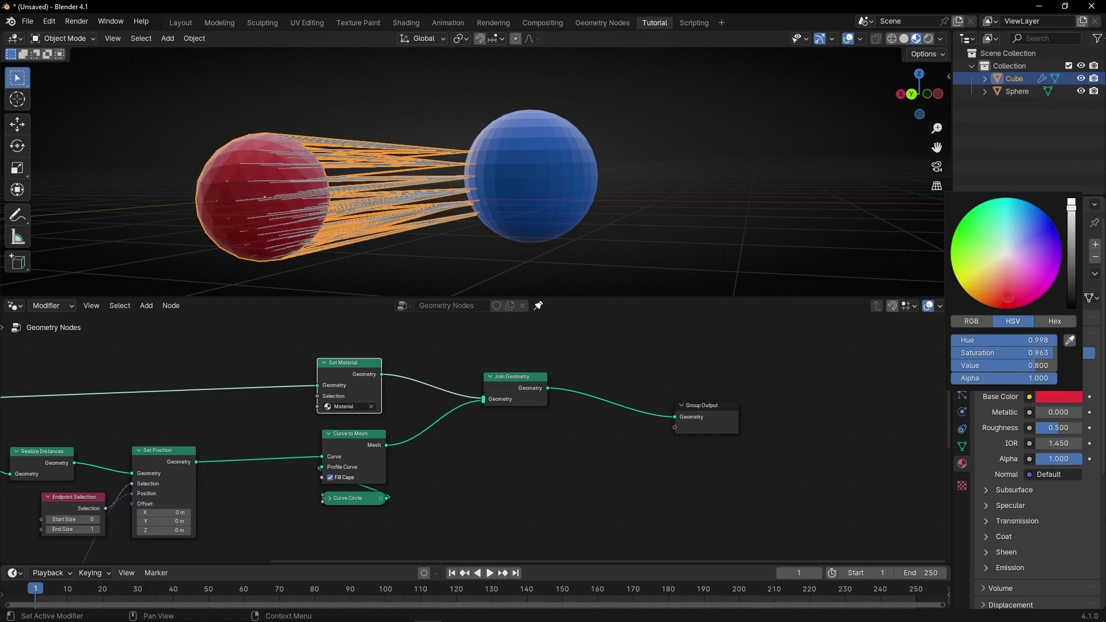
{"action": "left_click", "coordinate": [631, 275]}
Move the blue sphere away from and back near the red one, inspecting the connecting lines up close
{"action": "middle_click_drag", "start_coordinate": [630, 274], "coordinate": [393, 195]}
{"action": "scroll", "coordinate": [307, 330], "scroll_direction": "down", "scroll_amount": 5}
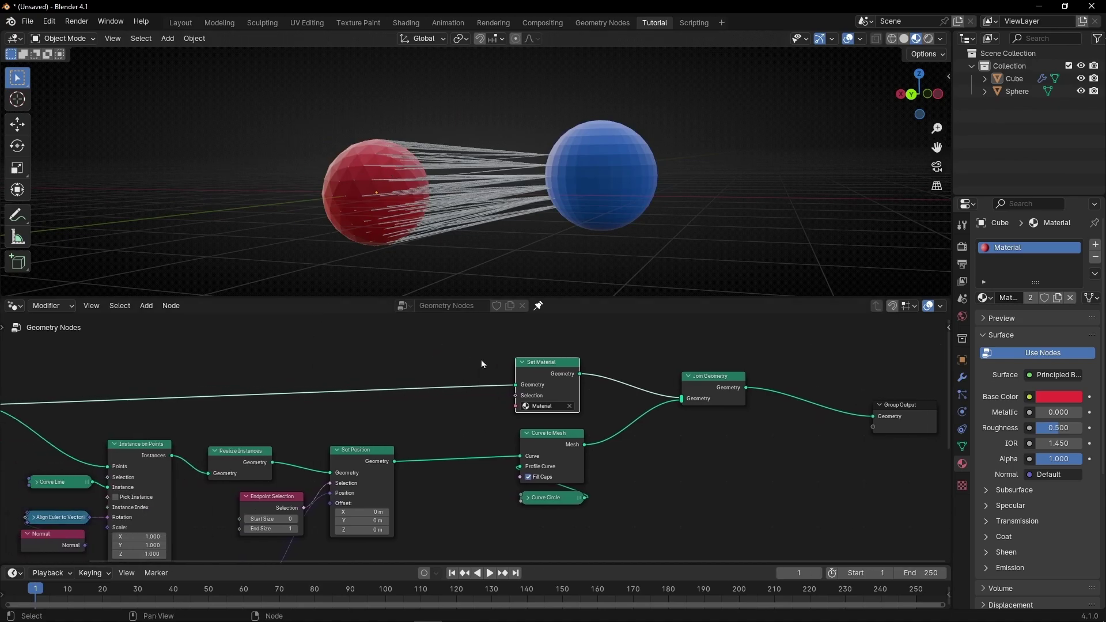
{"action": "middle_click_drag", "start_coordinate": [401, 376], "coordinate": [455, 344]}
{"action": "left_click", "coordinate": [611, 202]}
{"action": "key", "text": "g"}
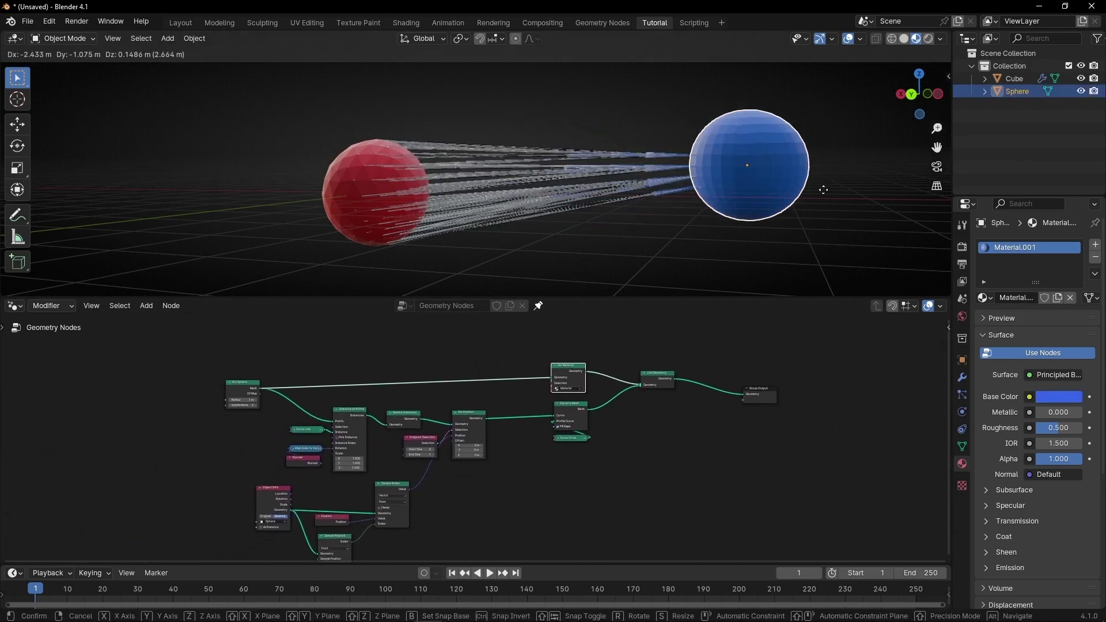
{"action": "left_click", "coordinate": [616, 185]}
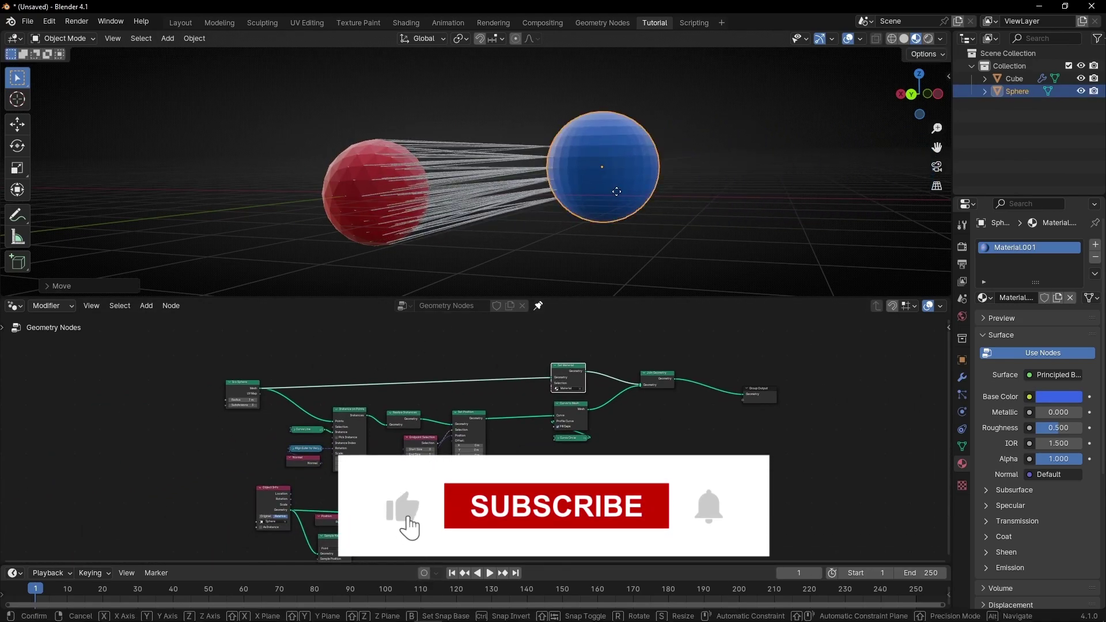
{"action": "key", "text": "g"}
{"action": "left_click", "coordinate": [605, 219]}
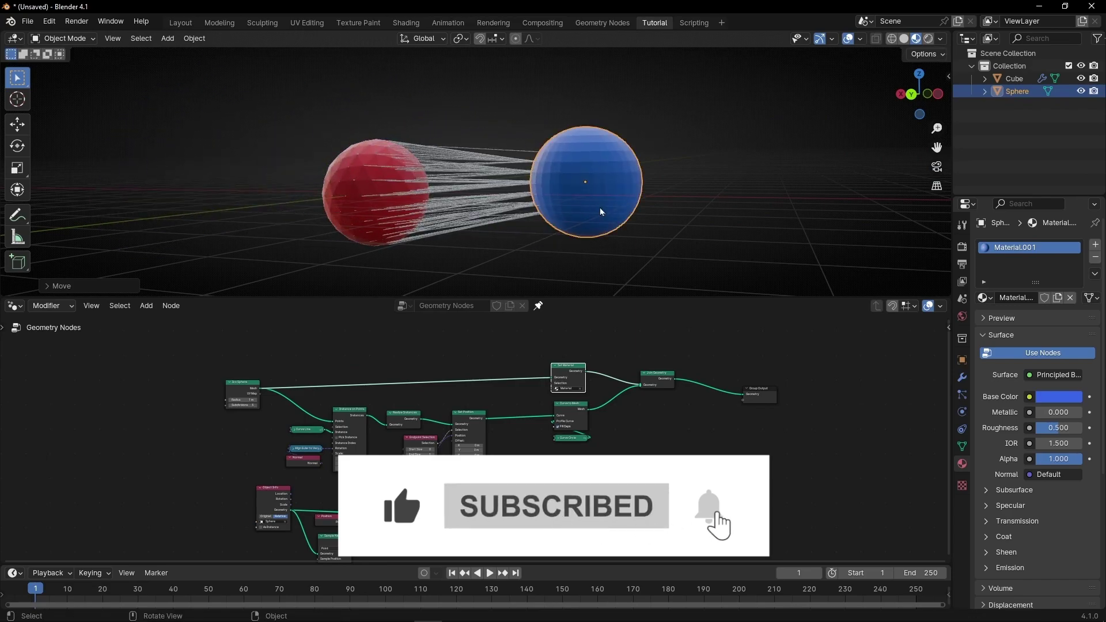
{"action": "scroll", "coordinate": [413, 186], "scroll_direction": "up", "scroll_amount": 3}
{"action": "middle_click_drag", "start_coordinate": [414, 186], "coordinate": [628, 157]}
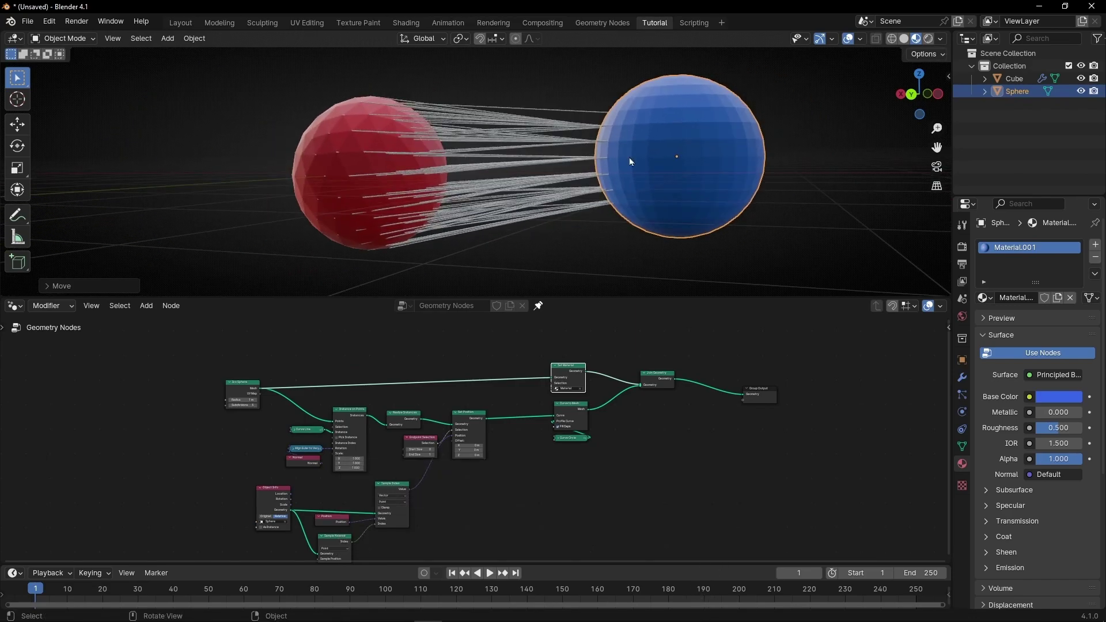
{"action": "scroll", "coordinate": [655, 156], "scroll_direction": "down", "scroll_amount": 1}
{"action": "scroll", "coordinate": [655, 159], "scroll_direction": "down", "scroll_amount": 1}
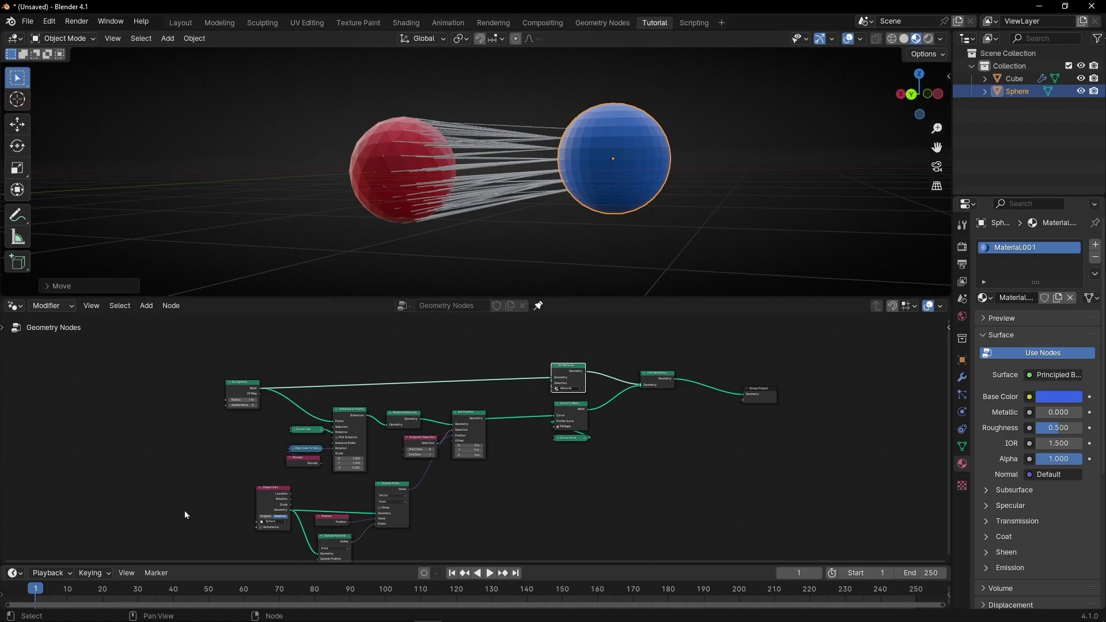
Duplicate the blue sphere and place the copy on the opposite side of the red sphere
{"action": "scroll", "coordinate": [181, 498], "scroll_direction": "up", "scroll_amount": 5}
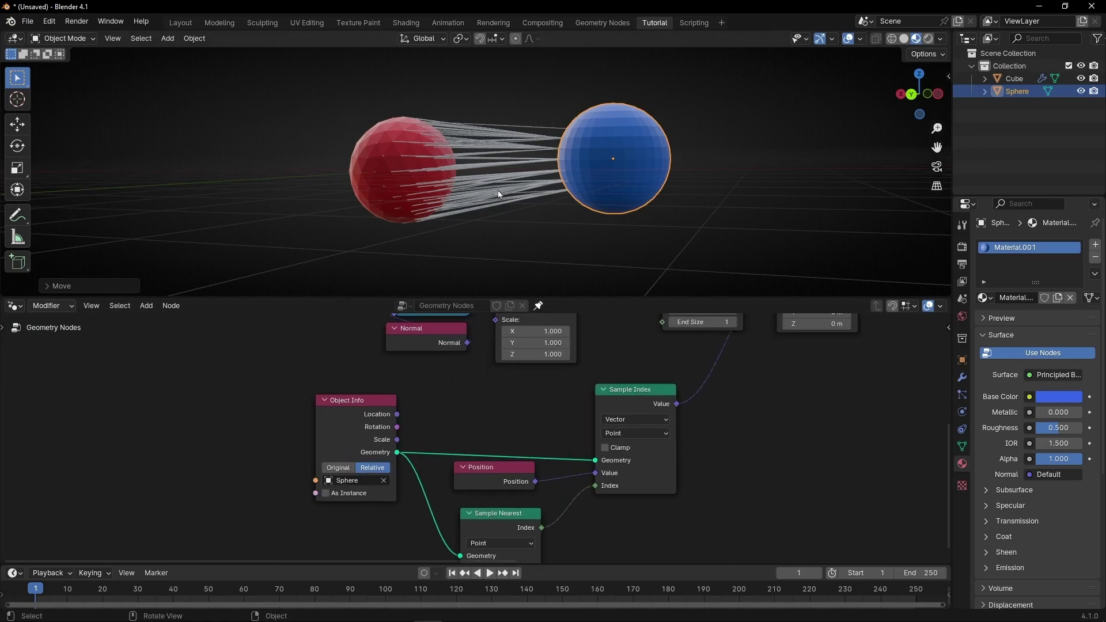
{"action": "scroll", "coordinate": [499, 194], "scroll_direction": "down", "scroll_amount": 2}
{"action": "mouse_move", "coordinate": [568, 193]}
{"action": "middle_mouse_down"}
{"action": "mouse_move", "coordinate": [570, 205]}
{"action": "mouse_move", "coordinate": [572, 174]}
{"action": "middle_mouse_up"}
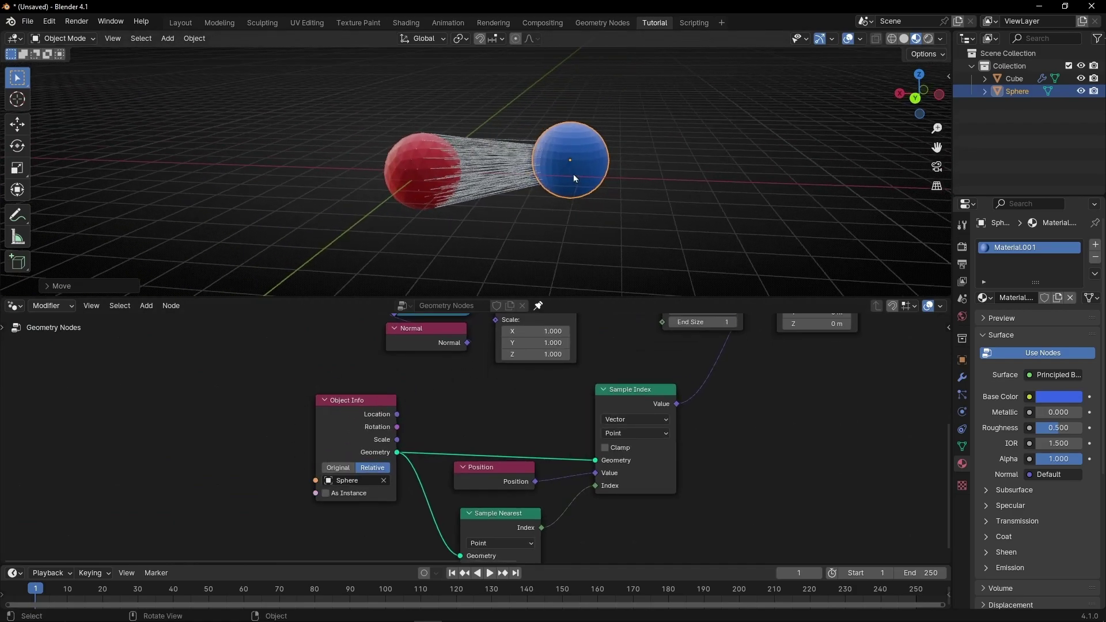
{"action": "key", "text": "shift+d"}
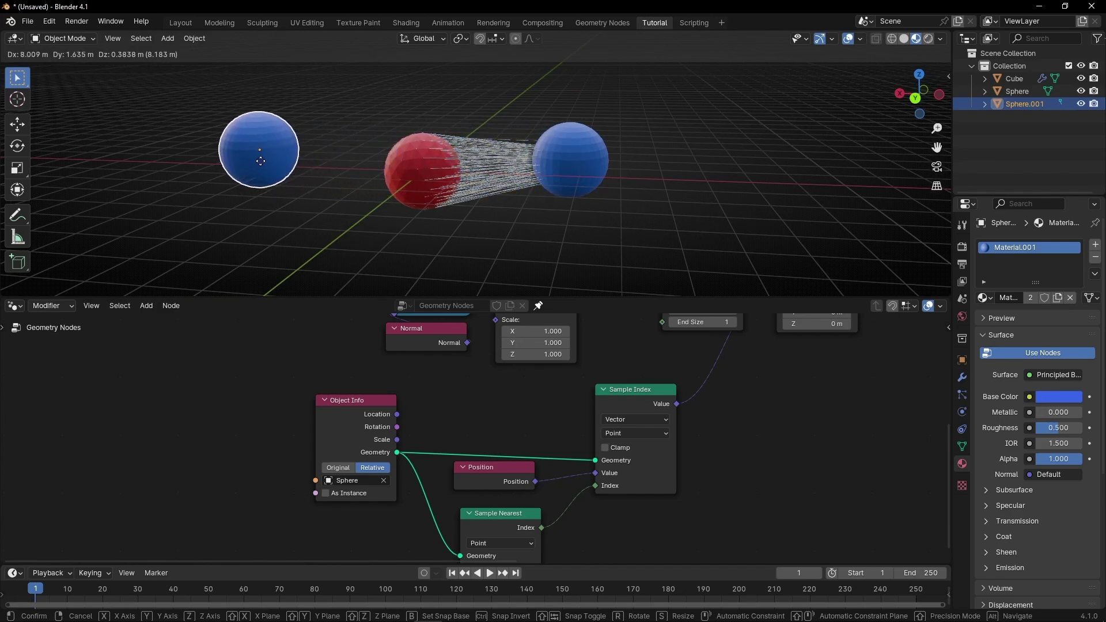
{"action": "left_click", "coordinate": [256, 160]}
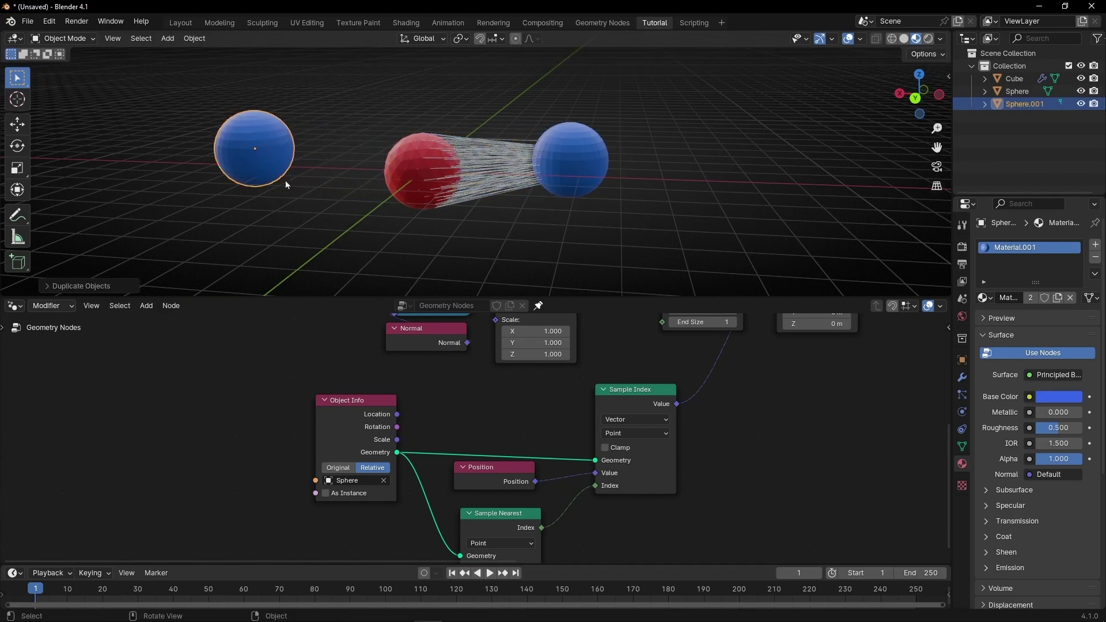
Delete the Object Info node and move both blue spheres into a new collection named Collection 2
{"action": "left_click", "coordinate": [354, 427]}
{"action": "key", "text": "x"}
{"action": "left_click", "coordinate": [259, 147]}
{"action": "left_click", "coordinate": [573, 157], "text": "shift"}
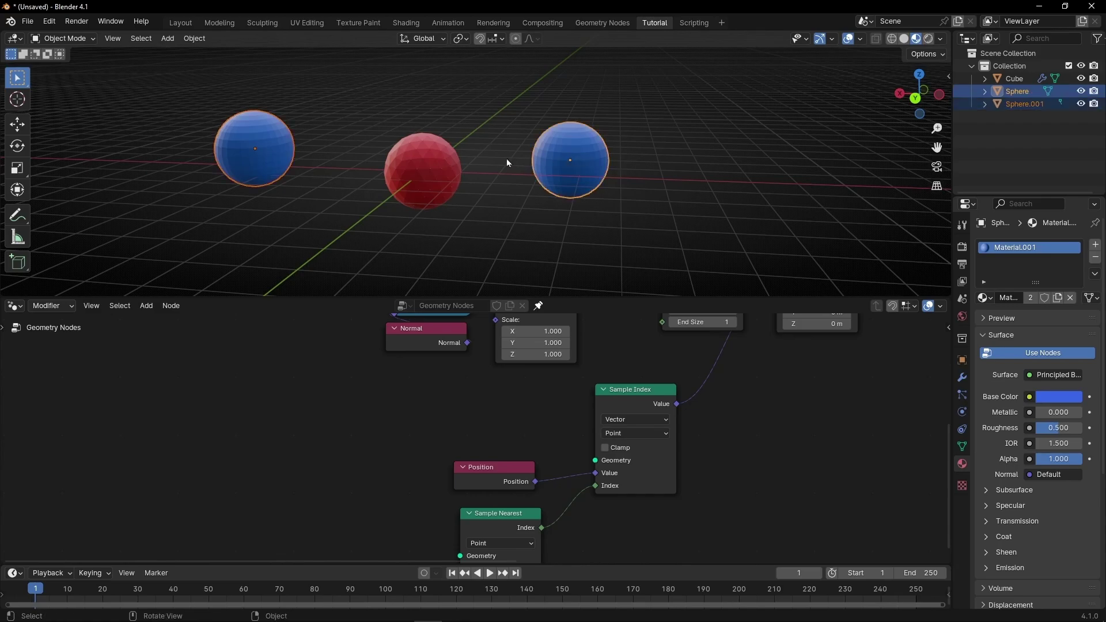
{"action": "key", "text": "m"}
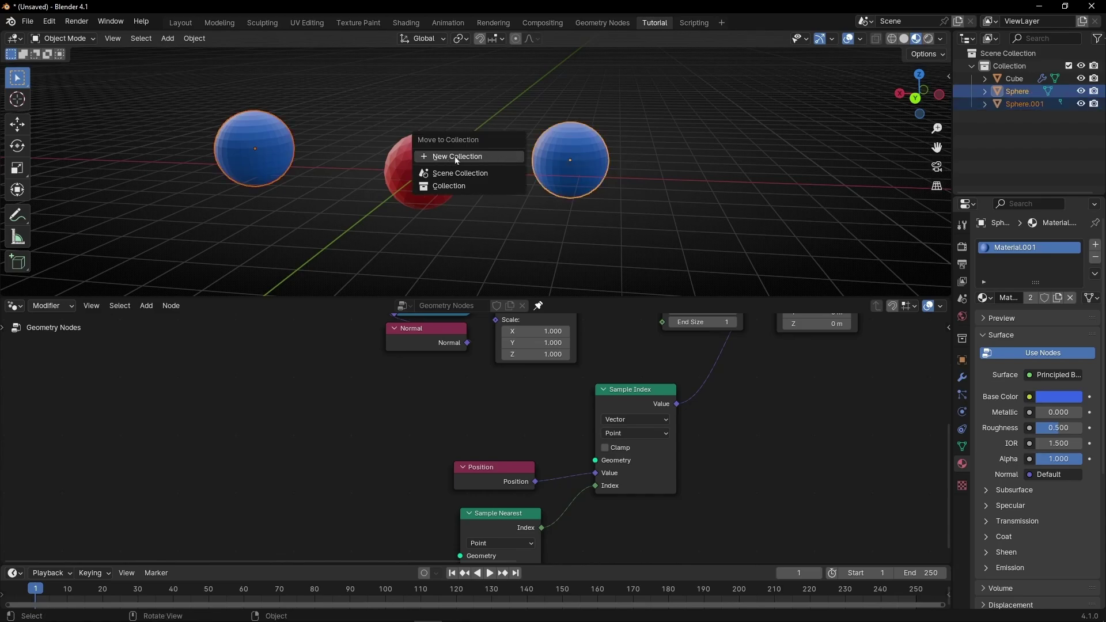
{"action": "left_click", "coordinate": [459, 155]}
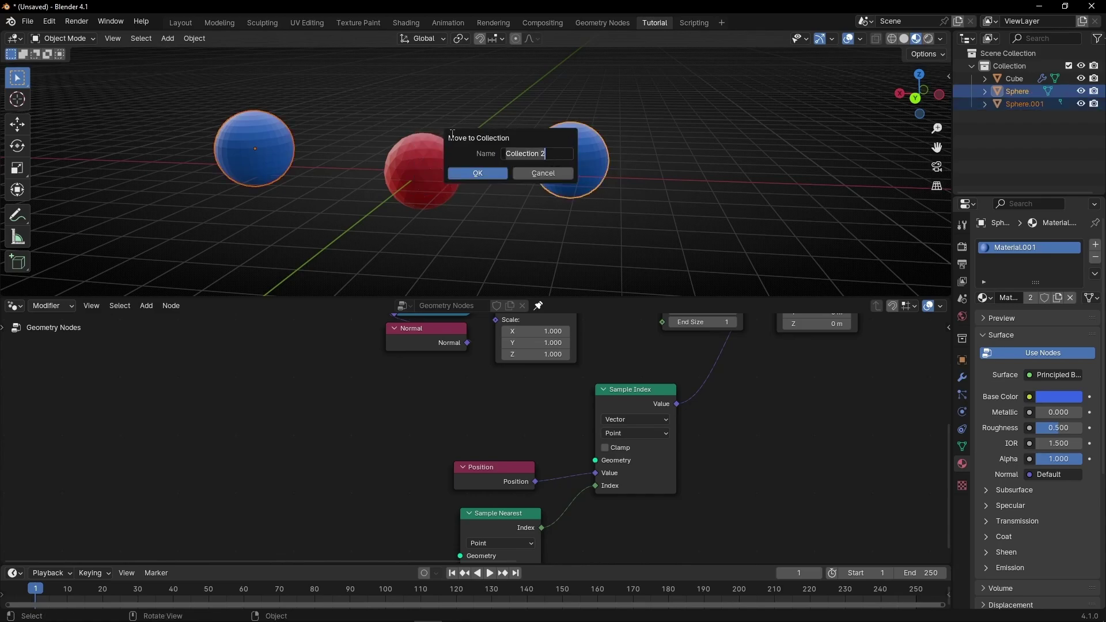
{"action": "left_click", "coordinate": [483, 173]}
Add a Collection Info node for Collection 2 and link its Instances to the Geometry inputs of Sample Nearest and Sample Index
{"action": "left_click_drag", "start_coordinate": [1018, 97], "coordinate": [292, 423]}
{"action": "left_click", "coordinate": [288, 413]}
{"action": "scroll", "coordinate": [317, 403], "scroll_direction": "down", "scroll_amount": 5}
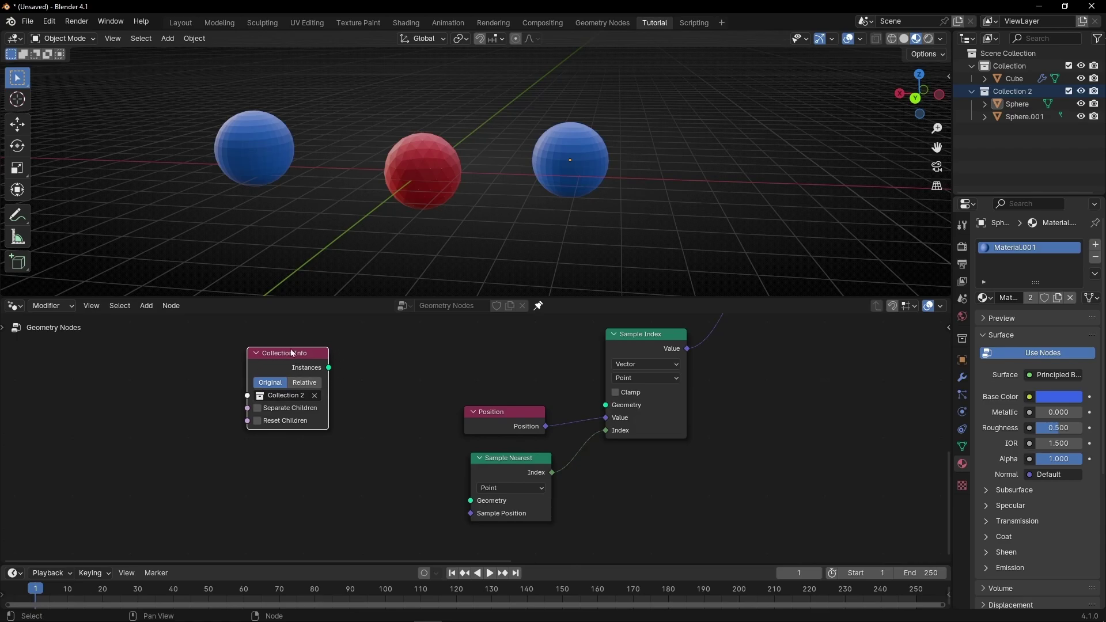
{"action": "left_click_drag", "start_coordinate": [329, 368], "coordinate": [470, 500]}
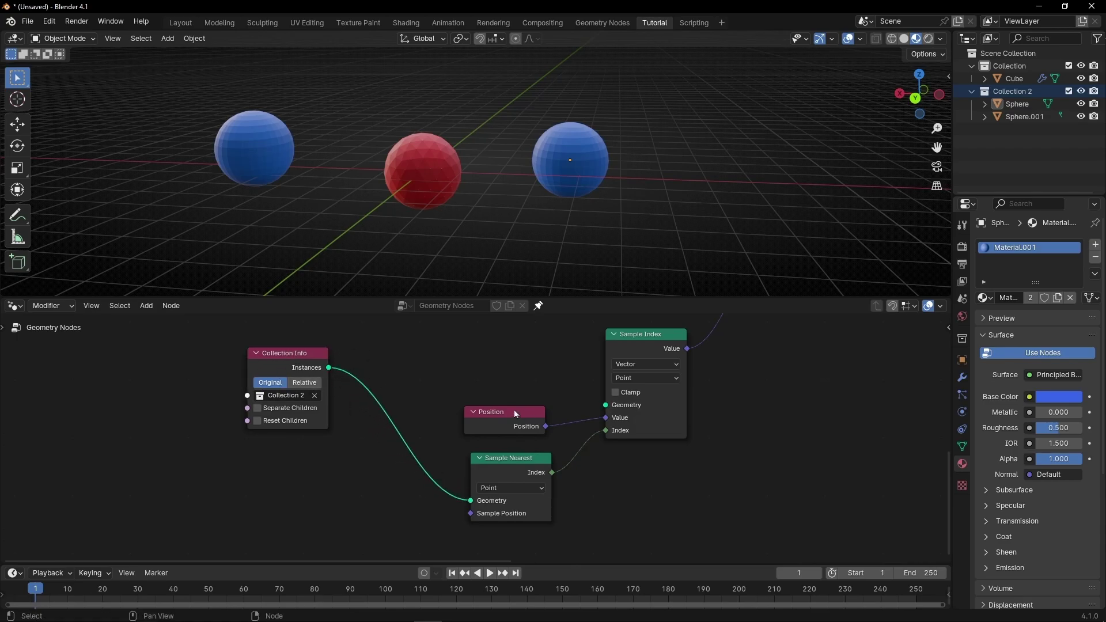
{"action": "left_click_drag", "start_coordinate": [329, 367], "coordinate": [605, 405]}
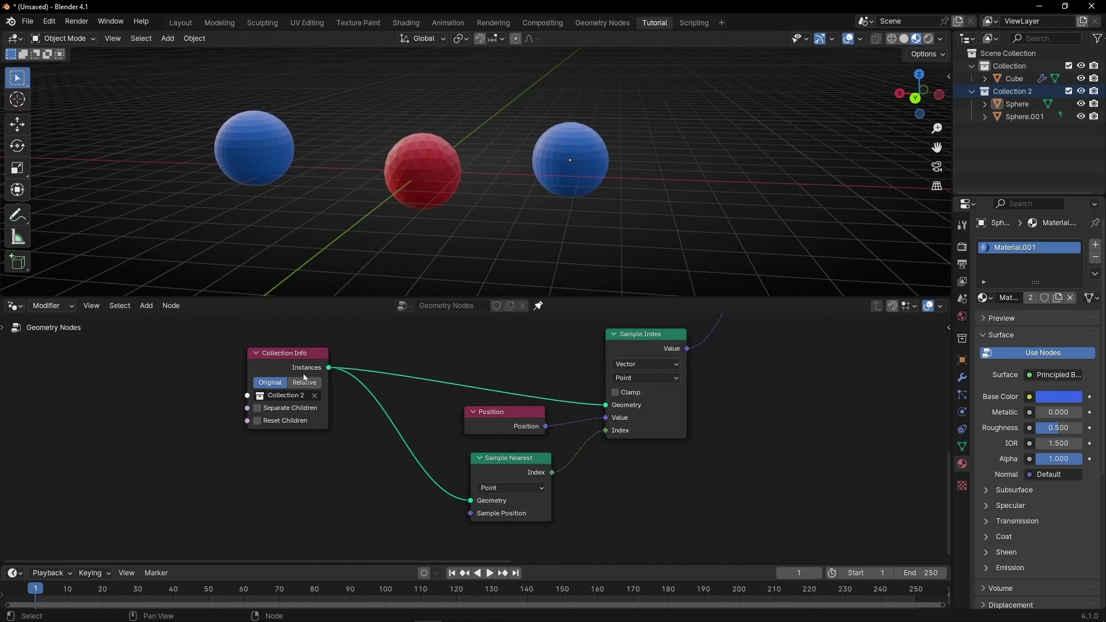
{"action": "scroll", "coordinate": [303, 373], "scroll_direction": "up", "scroll_amount": 2}
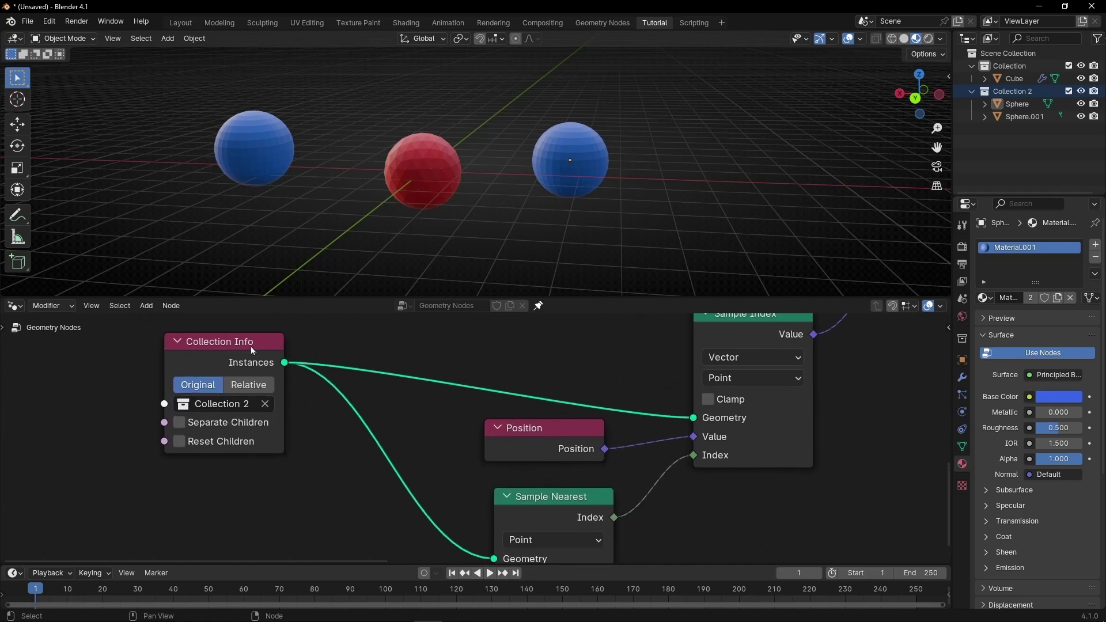
Add a Realize Instances node after Collection Info and feed its Geometry into both Sample Index and Sample Nearest
{"action": "left_click_drag", "start_coordinate": [251, 347], "coordinate": [240, 382]}
{"action": "key", "text": "shift+a"}
{"action": "type", "text": "rea"}
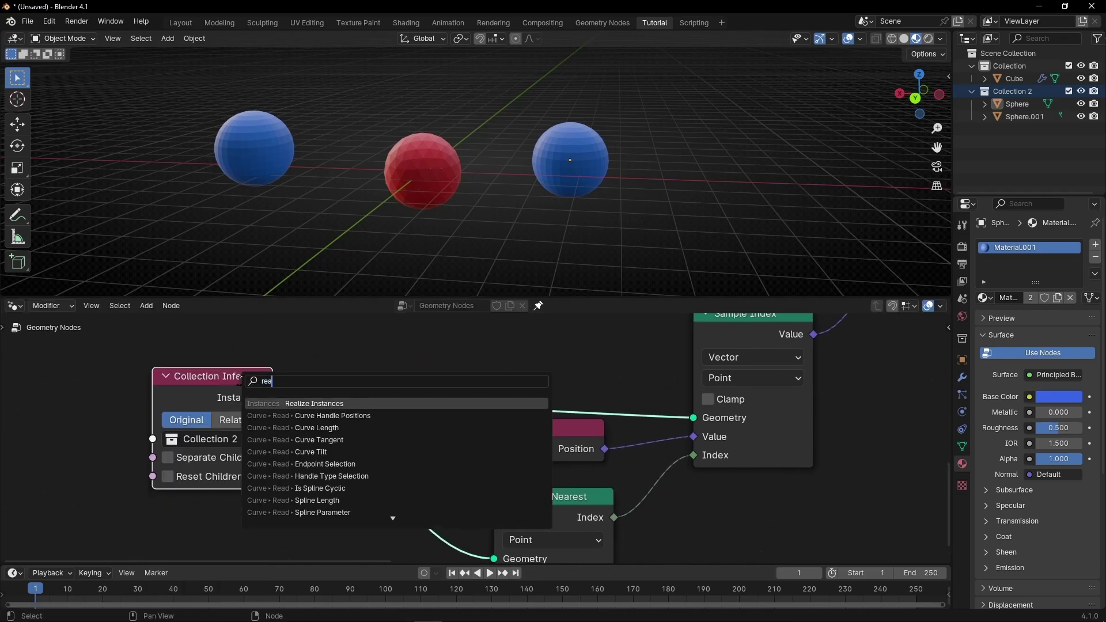
{"action": "left_click", "coordinate": [313, 403]}
{"action": "left_click", "coordinate": [366, 411]}
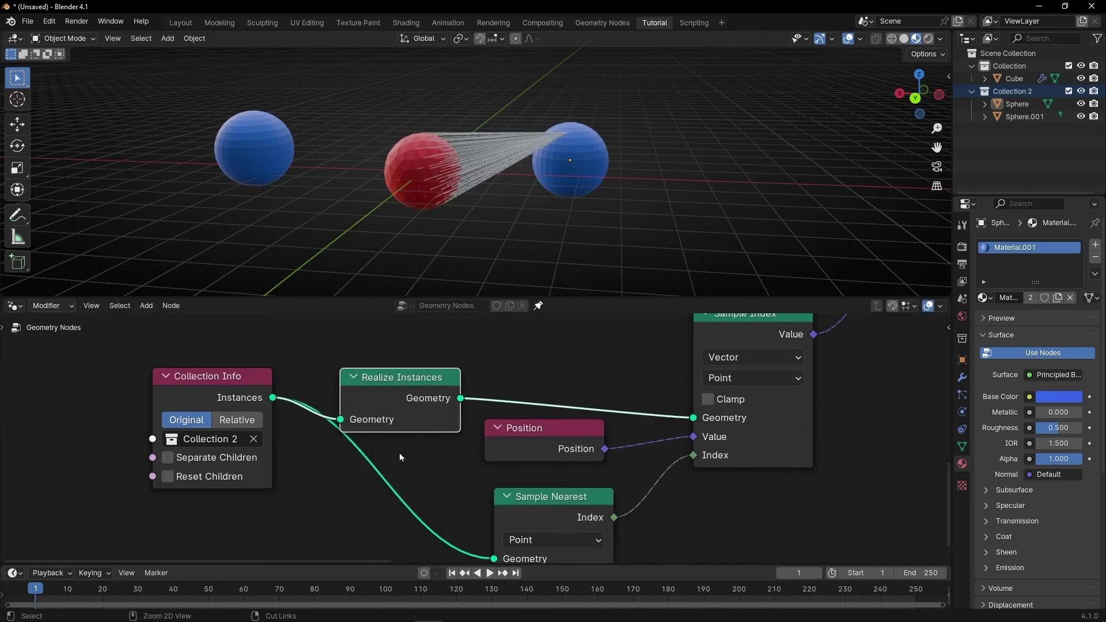
{"action": "middle_click_drag", "start_coordinate": [425, 414], "coordinate": [394, 367]}
{"action": "left_click_drag", "start_coordinate": [430, 350], "coordinate": [463, 510]}
{"action": "scroll", "coordinate": [323, 337], "scroll_direction": "down", "scroll_amount": 2}
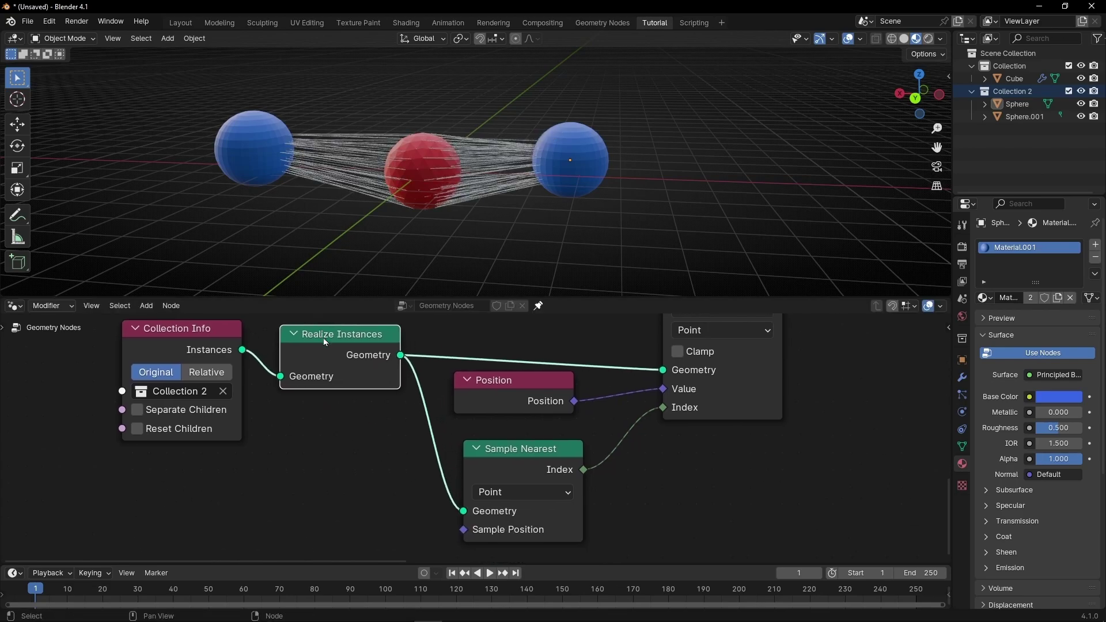
{"action": "scroll", "coordinate": [433, 358], "scroll_direction": "down", "scroll_amount": 1}
{"action": "middle_click_drag", "start_coordinate": [433, 358], "coordinate": [459, 384]}
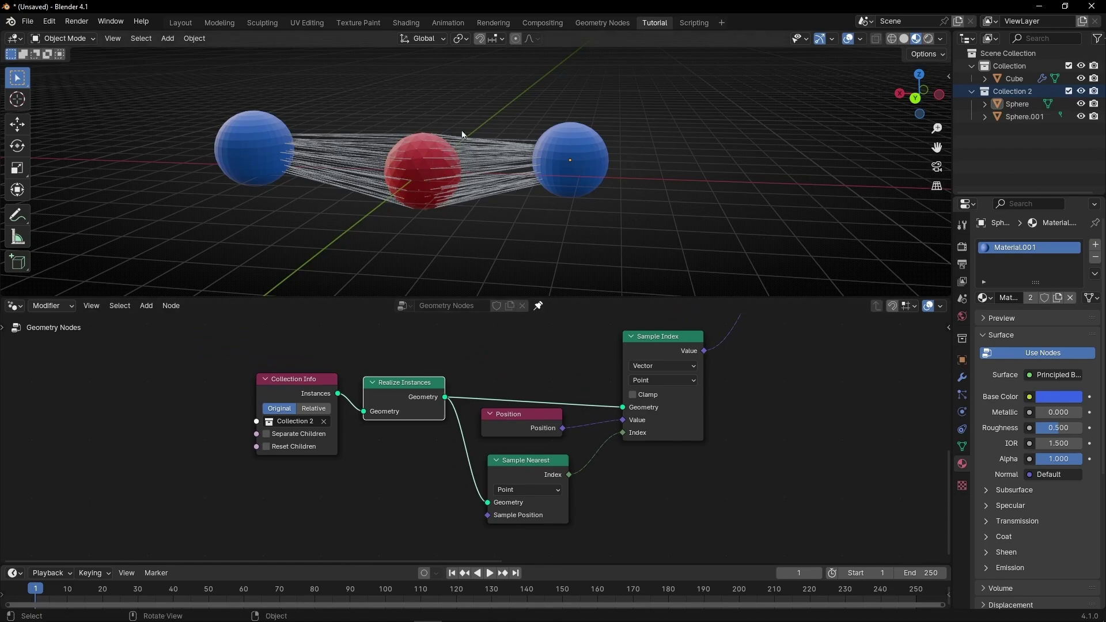
Try moving the red sphere upward between the two blue spheres to test the connecting lines
{"action": "left_click", "coordinate": [489, 143]}
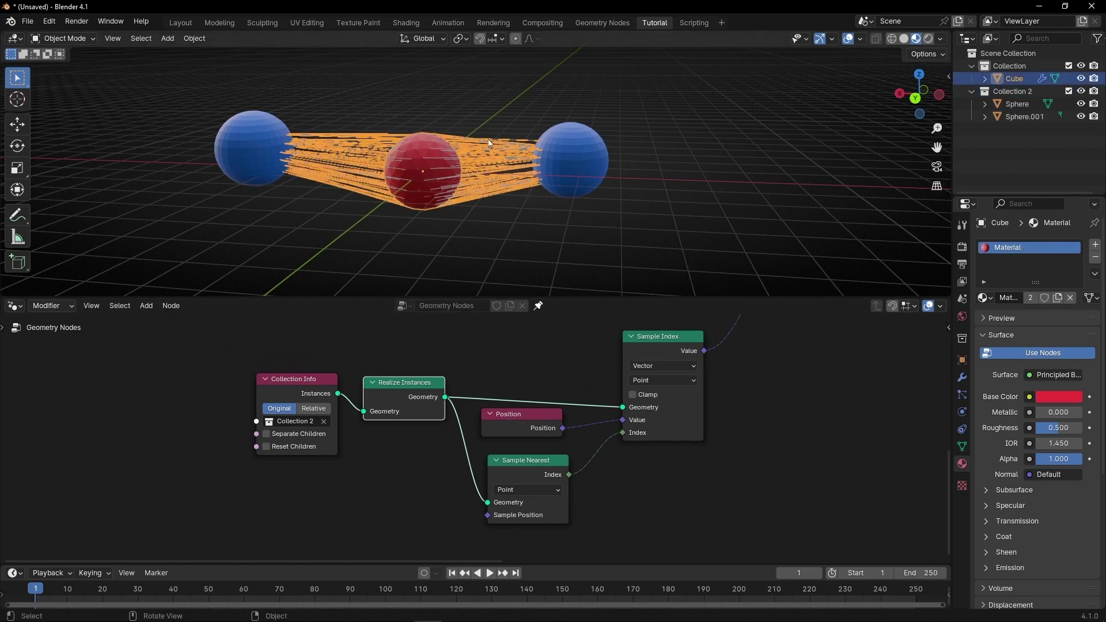
{"action": "key", "text": "g"}
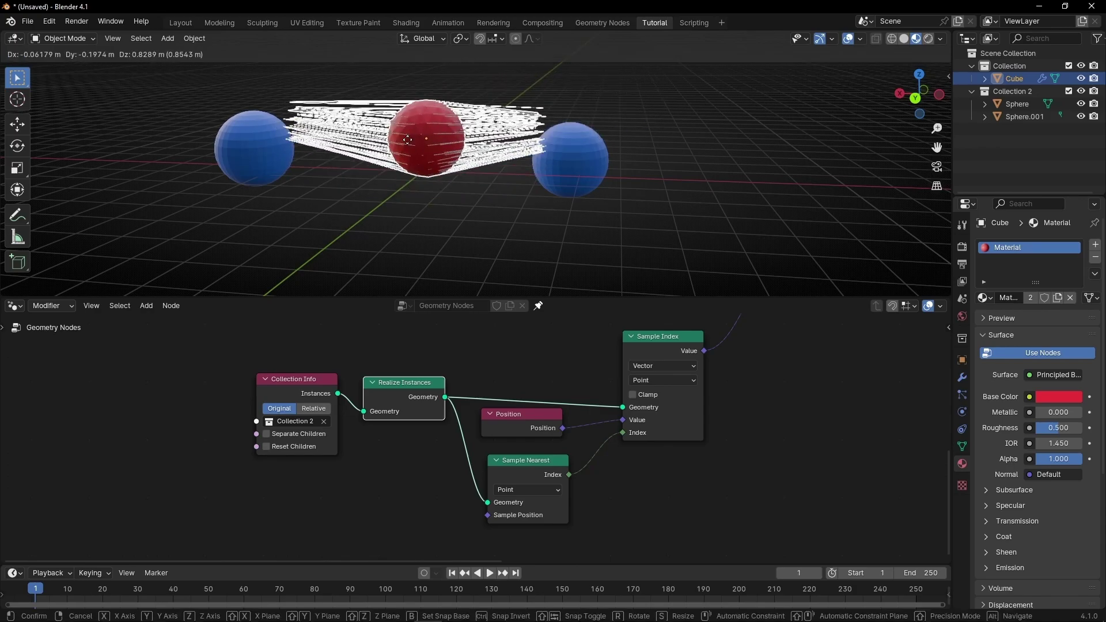
{"action": "key", "text": "Escape"}
Switch the Collection Info node to Relative and move the red sphere around the blue spheres to test the lines
{"action": "scroll", "coordinate": [275, 418], "scroll_direction": "up", "scroll_amount": 4}
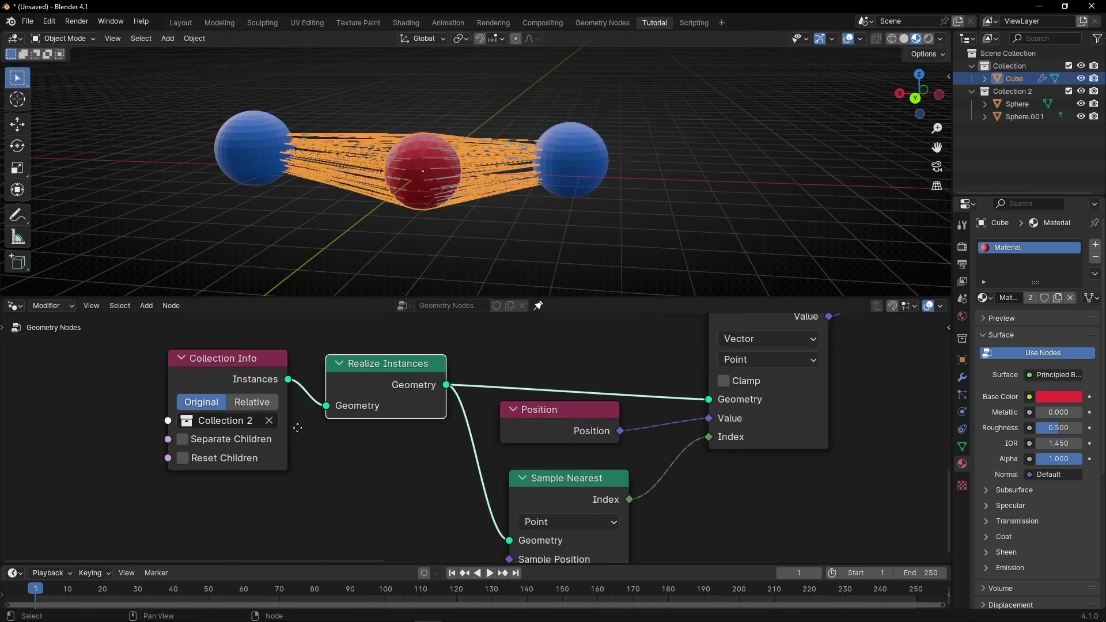
{"action": "left_click", "coordinate": [299, 423]}
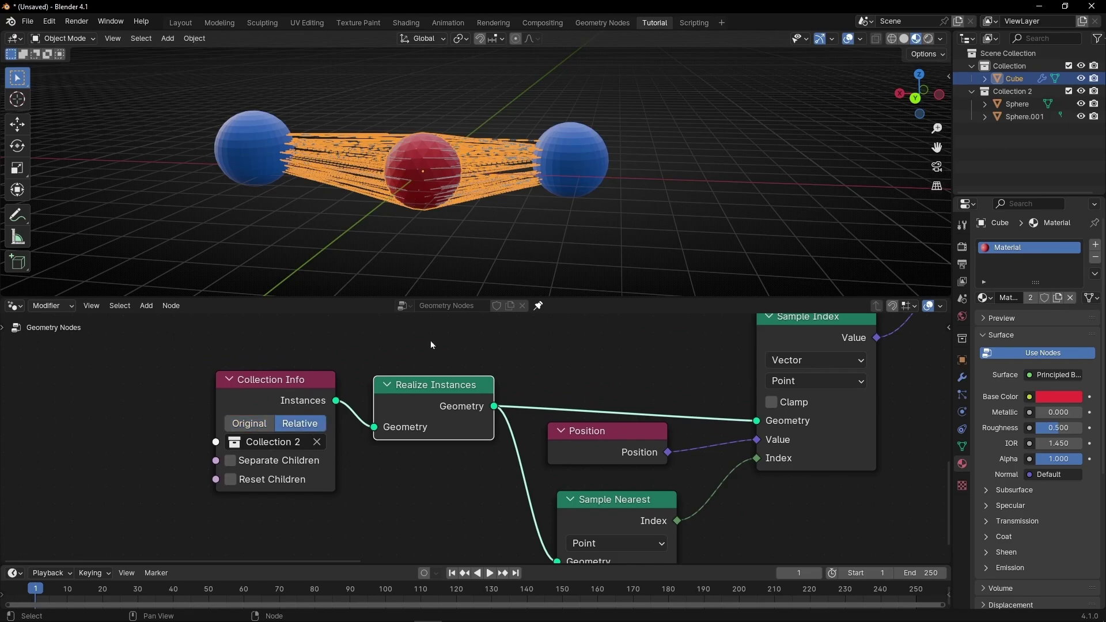
{"action": "key", "text": "g"}
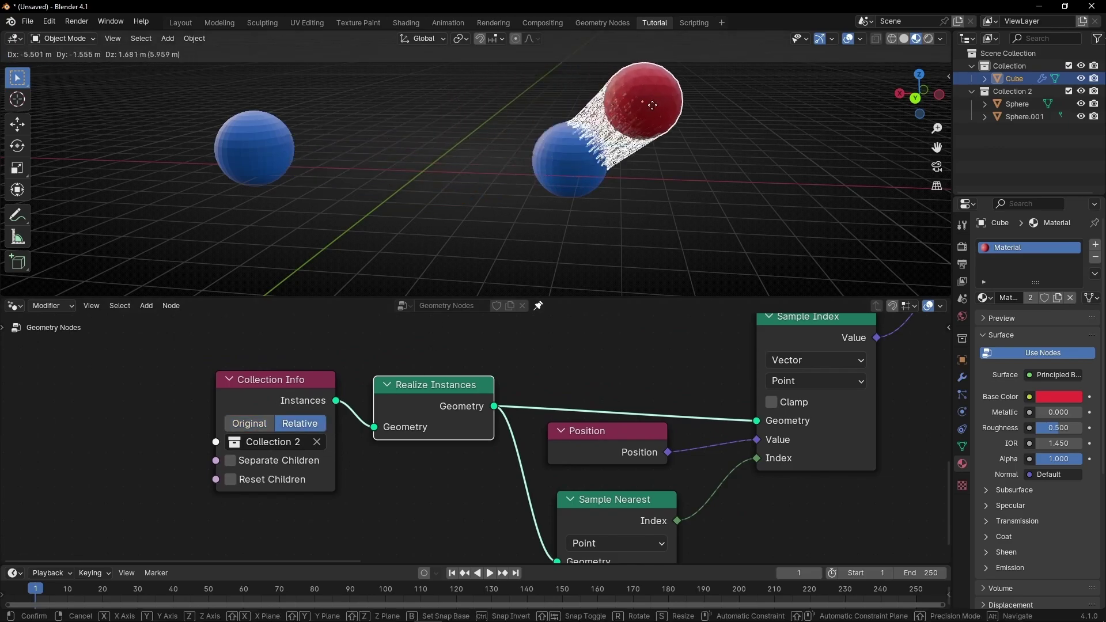
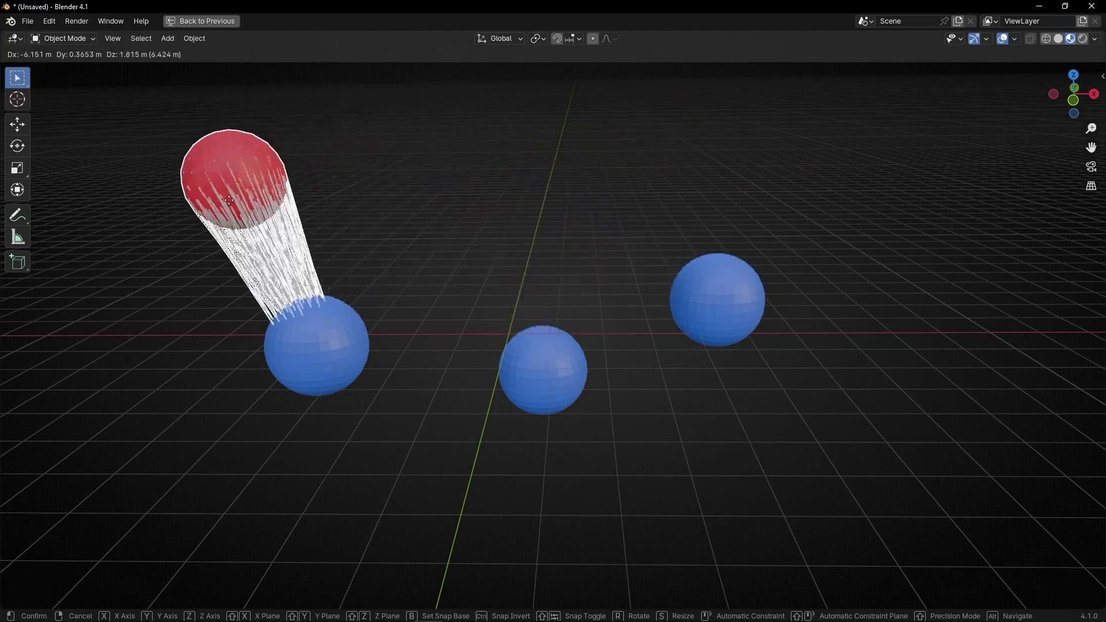
Duplicate the left blue sphere twice, placing the copies above and on either side of the red sphere
{"action": "left_click", "coordinate": [308, 373]}
{"action": "key", "text": "shift+d"}
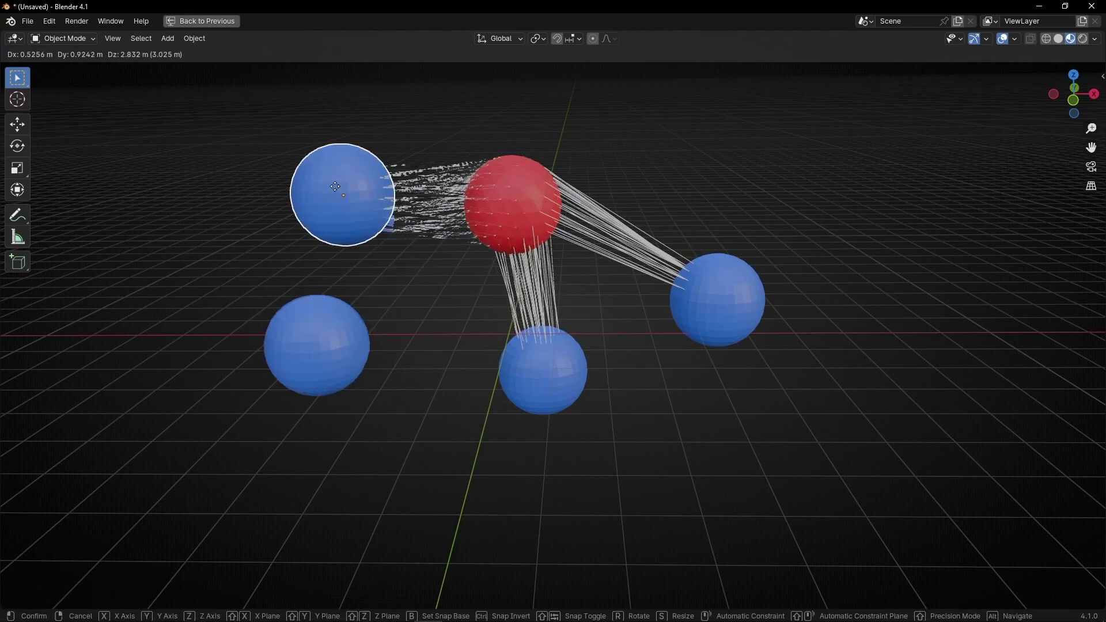
{"action": "left_click", "coordinate": [334, 123]}
{"action": "key", "text": "shift+d"}
{"action": "left_click", "coordinate": [700, 132]}
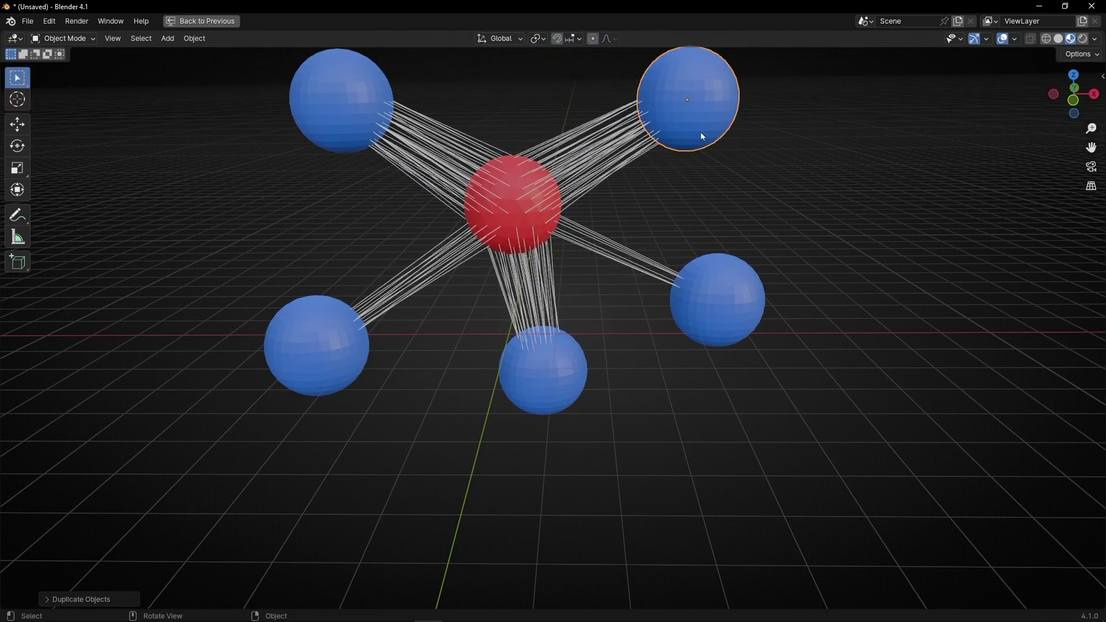
Move the red sphere among the five blue spheres, scaling it down to less than half its size
{"action": "left_click", "coordinate": [519, 215]}
{"action": "key", "text": "g"}
{"action": "left_click_drag", "start_coordinate": [519, 216], "coordinate": [838, 205]}
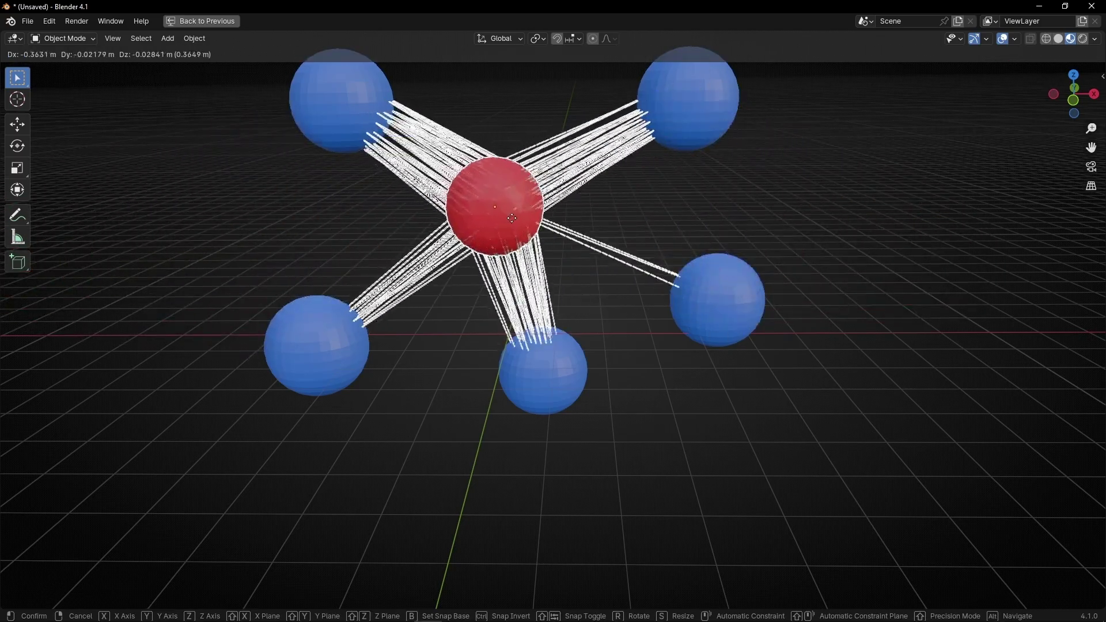
{"action": "left_click", "coordinate": [522, 222]}
{"action": "key", "text": "s"}
{"action": "left_click", "coordinate": [570, 257]}
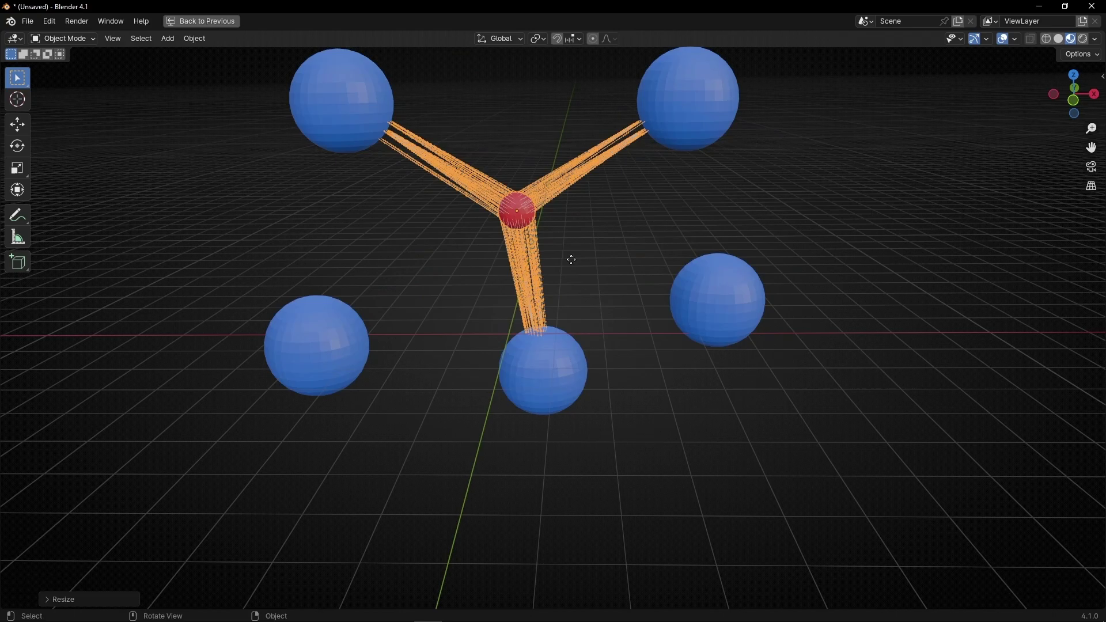
{"action": "key", "text": "g"}
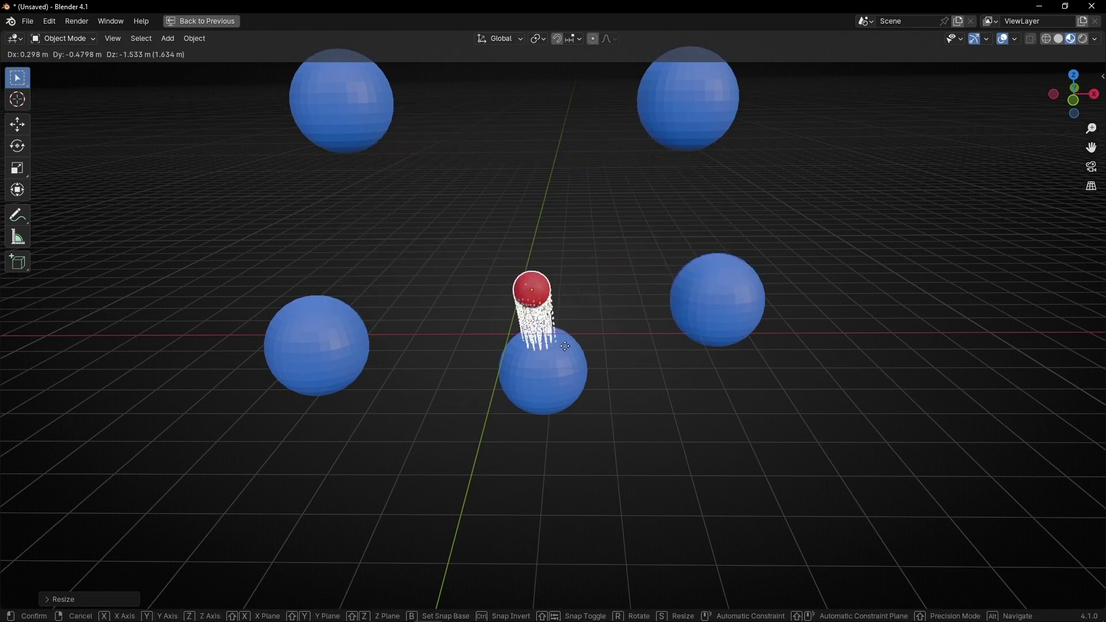
{"action": "left_click", "coordinate": [563, 274]}
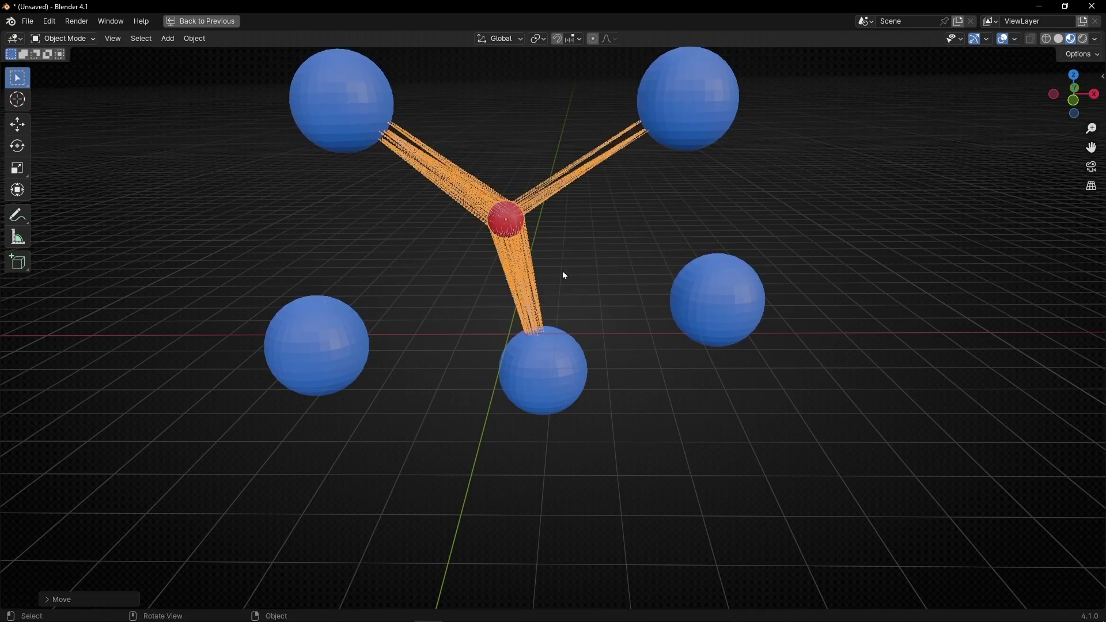
Try 4 subdivisions on the Ico Sphere node for denser lines, then undo the change
{"action": "scroll", "coordinate": [496, 274], "scroll_direction": "up", "scroll_amount": 5}
{"action": "key", "text": "ctrl+space"}
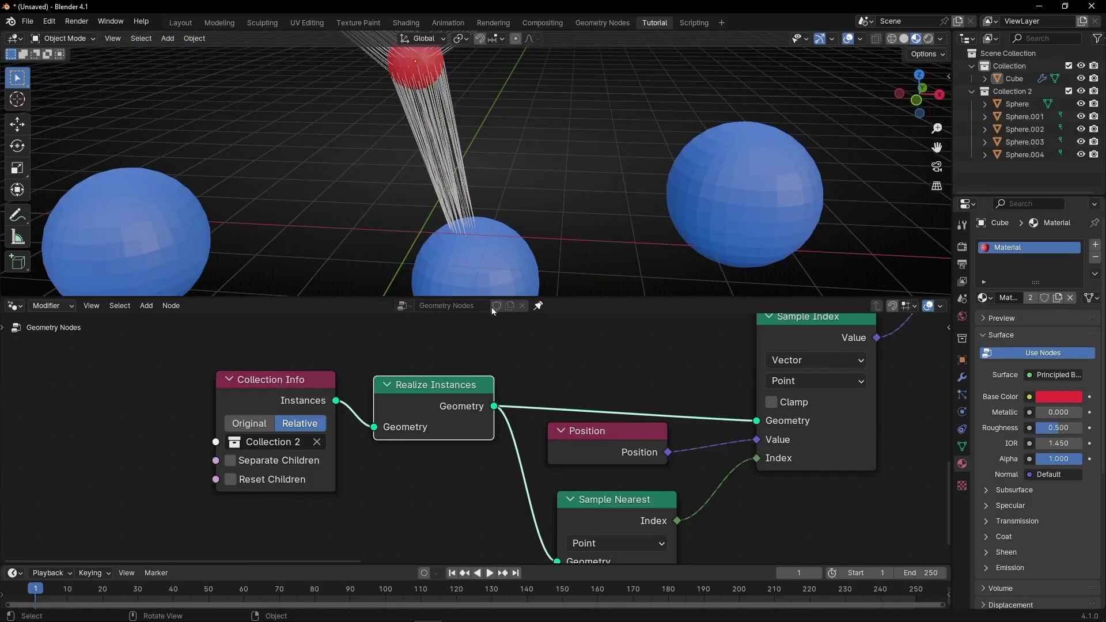
{"action": "scroll", "coordinate": [463, 351], "scroll_direction": "down", "scroll_amount": 4}
{"action": "middle_click_drag", "start_coordinate": [444, 352], "coordinate": [538, 484]}
{"action": "scroll", "coordinate": [483, 399], "scroll_direction": "up", "scroll_amount": 2}
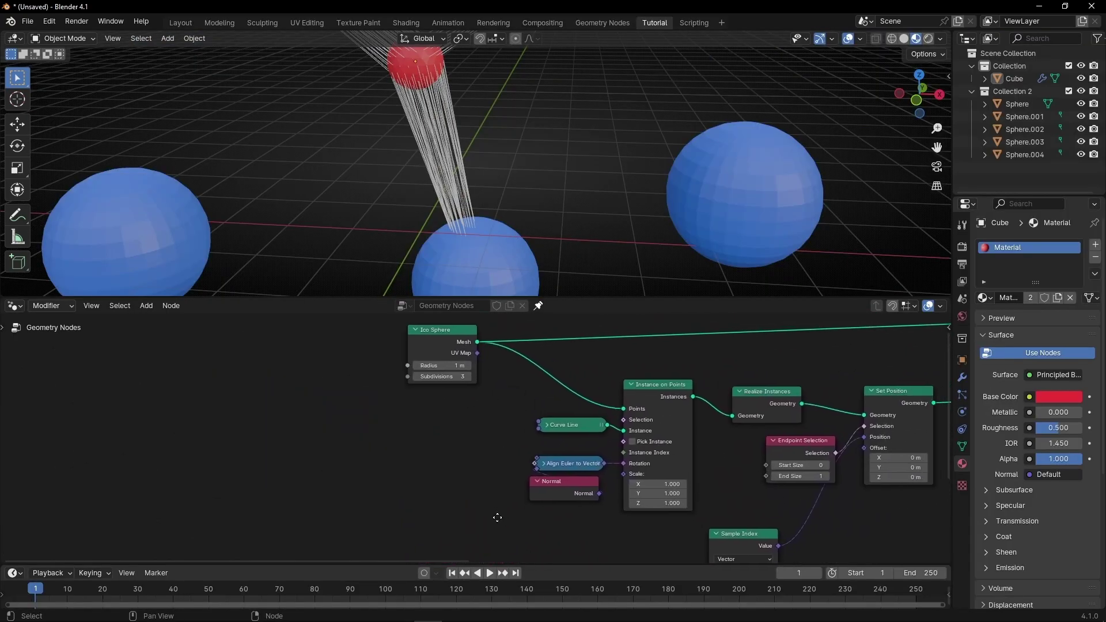
{"action": "scroll", "coordinate": [420, 123], "scroll_direction": "up", "scroll_amount": 2}
{"action": "key", "text": "KP_Decimal"}
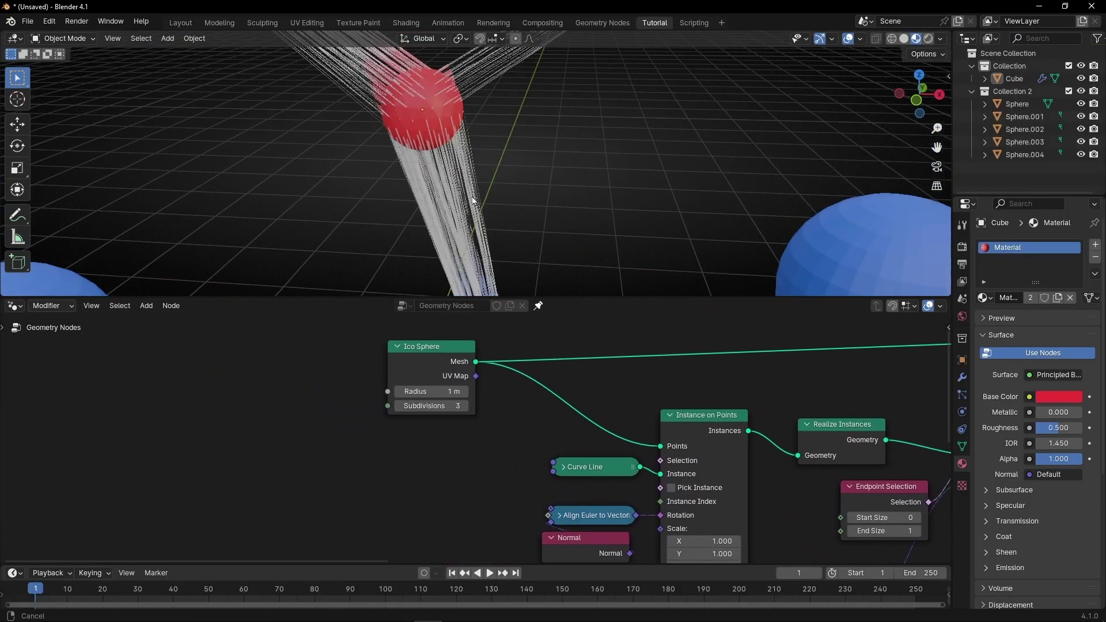
{"action": "left_click", "coordinate": [467, 406]}
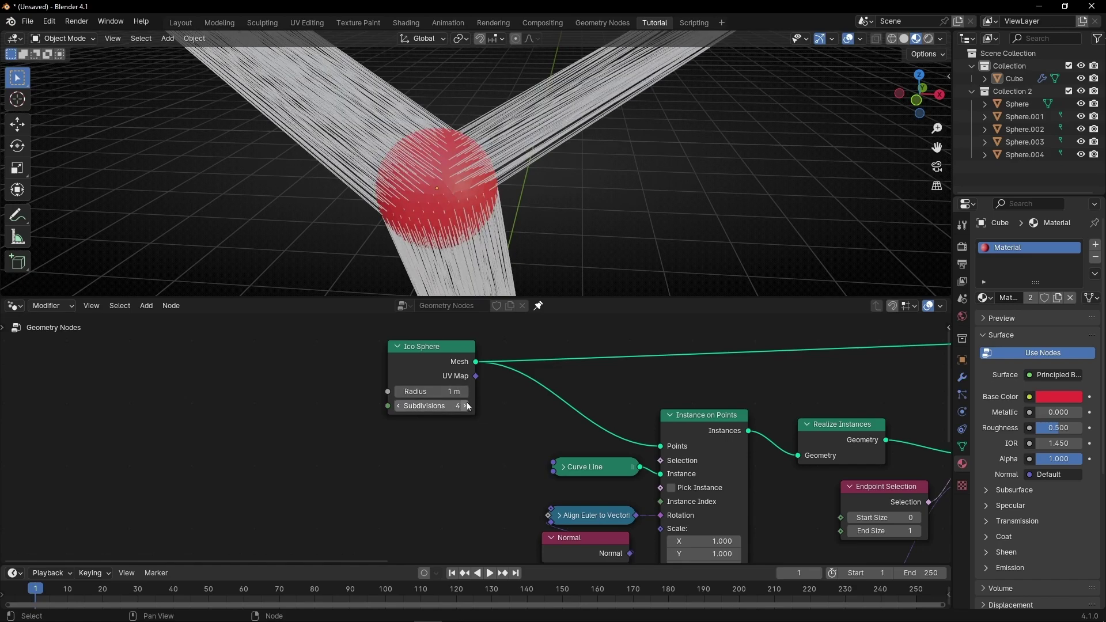
{"action": "key", "text": "ctrl+z"}
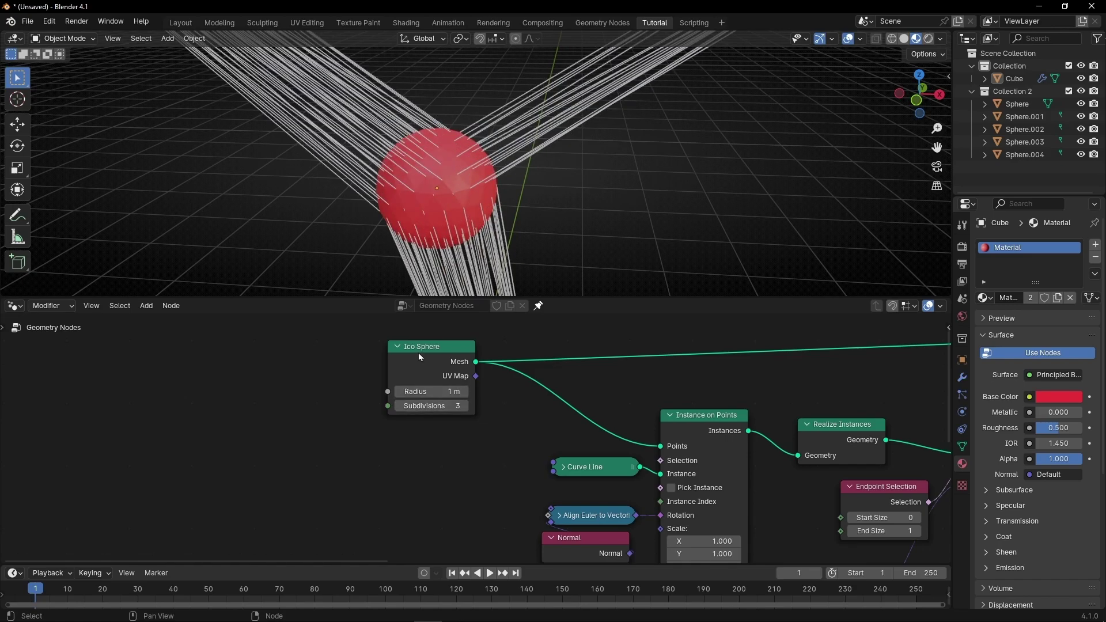
Insert a Distribute Points on Faces node between Ico Sphere and Instance on Points, with a density of 38.1
{"action": "left_click_drag", "start_coordinate": [420, 357], "coordinate": [295, 346]}
{"action": "key", "text": "shift+a"}
{"action": "type", "text": "d"}
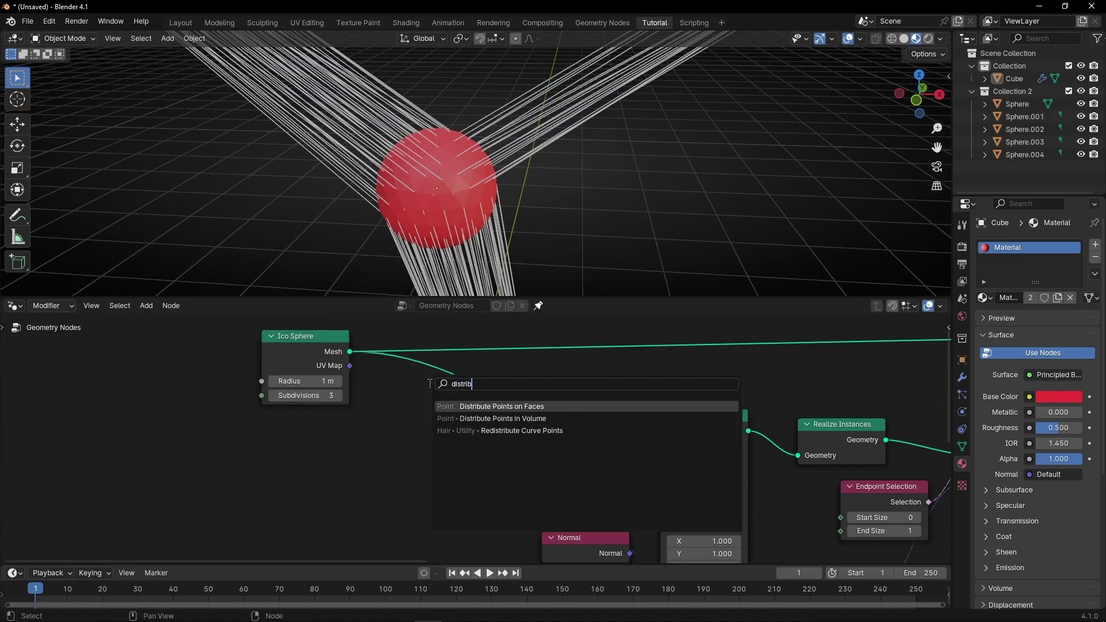
{"action": "type", "text": "istrib"}
{"action": "key", "text": "Return"}
{"action": "left_click", "coordinate": [419, 374]}
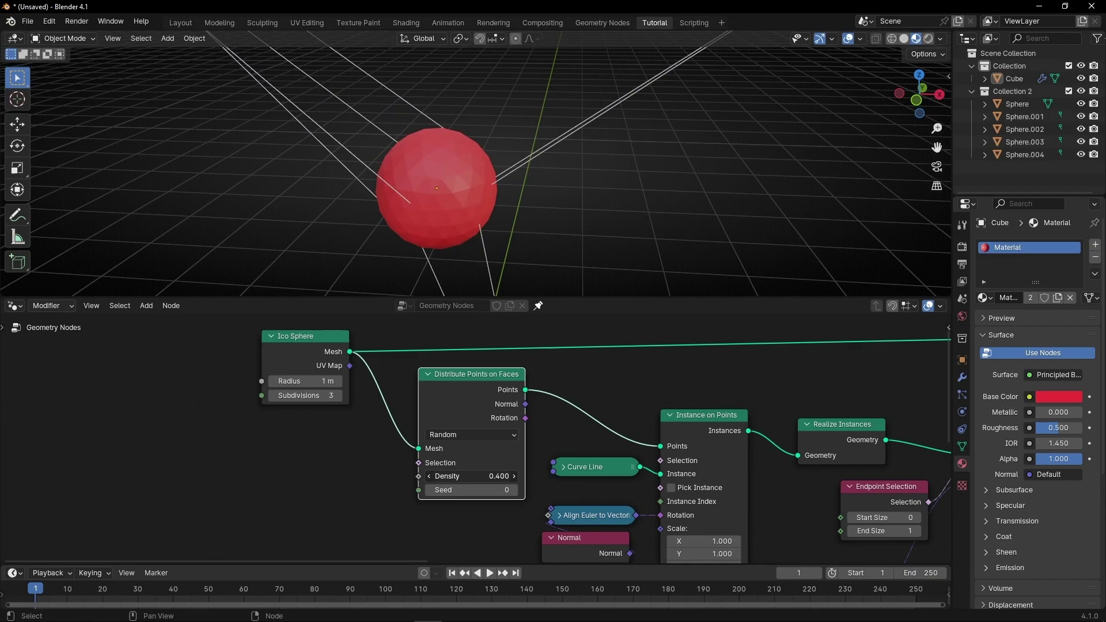
{"action": "left_click_drag", "start_coordinate": [471, 476], "coordinate": [532, 475]}
Move the small red sphere past the surrounding blue spheres in an enlarged viewport to test the denser lines
{"action": "scroll", "coordinate": [499, 257], "scroll_direction": "down", "scroll_amount": 3}
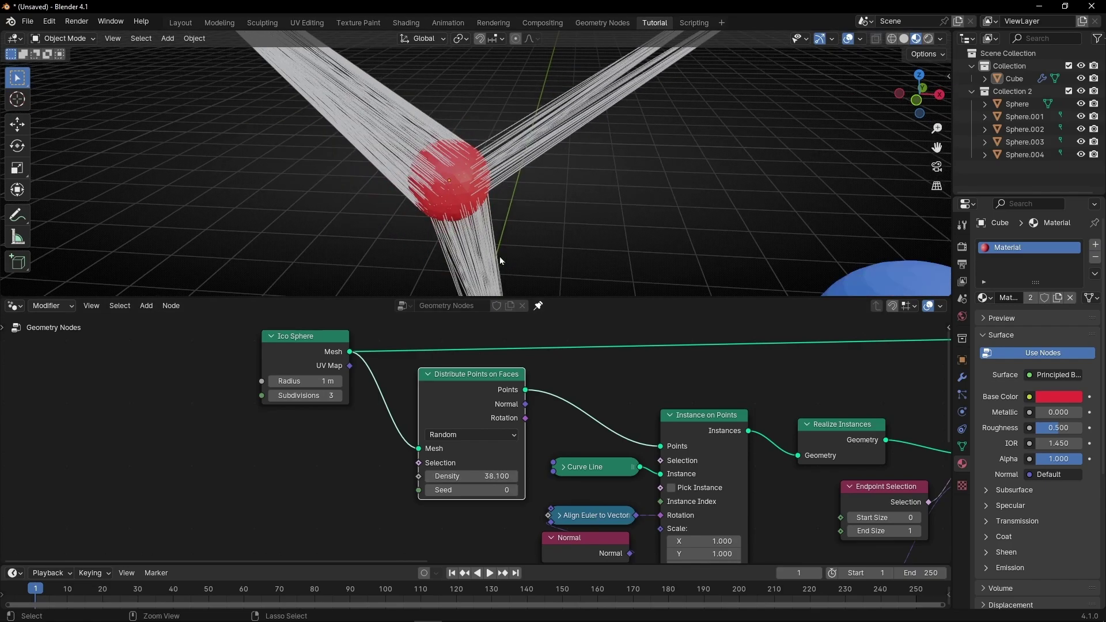
{"action": "key", "text": "ctrl+space"}
{"action": "left_click_drag", "start_coordinate": [535, 342], "coordinate": [309, 384]}
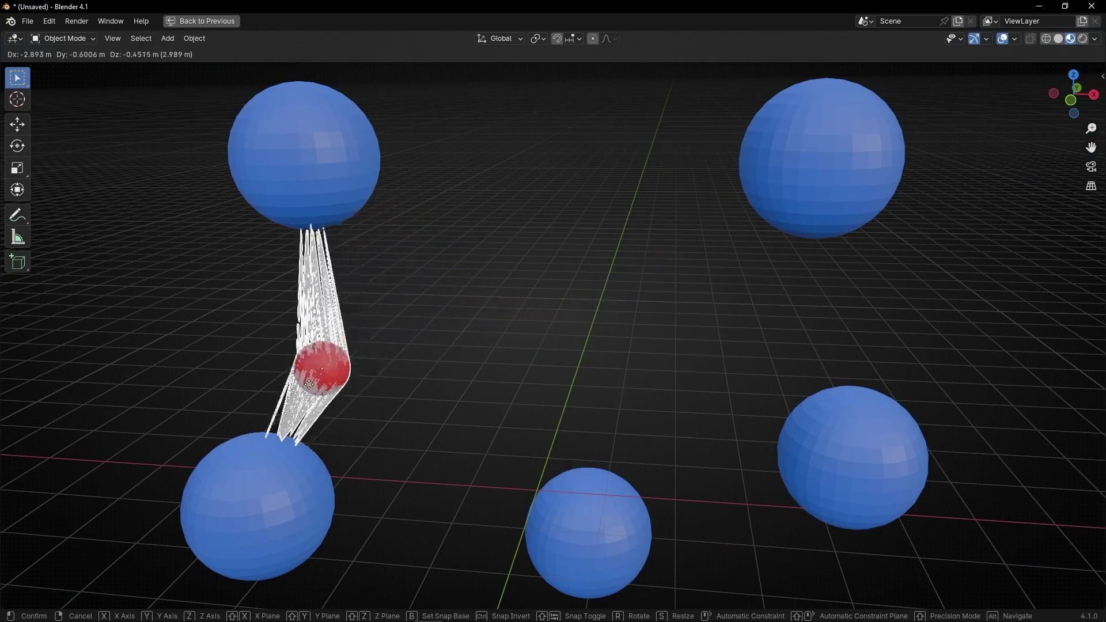
{"action": "left_click_drag", "start_coordinate": [193, 354], "coordinate": [647, 181]}
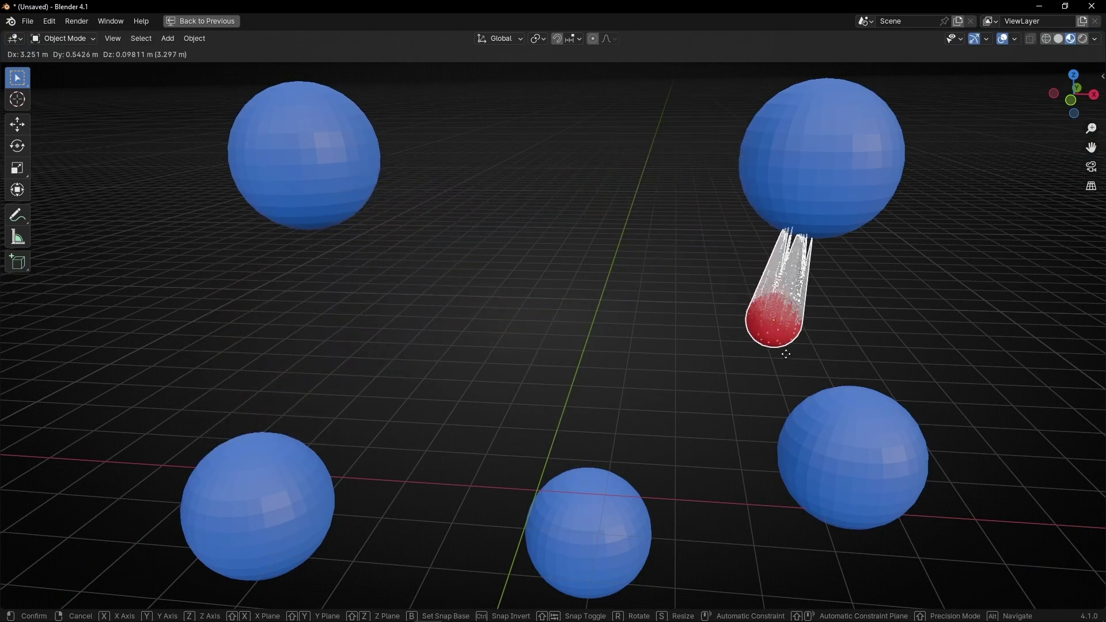
{"action": "left_click_drag", "start_coordinate": [584, 410], "coordinate": [572, 297]}
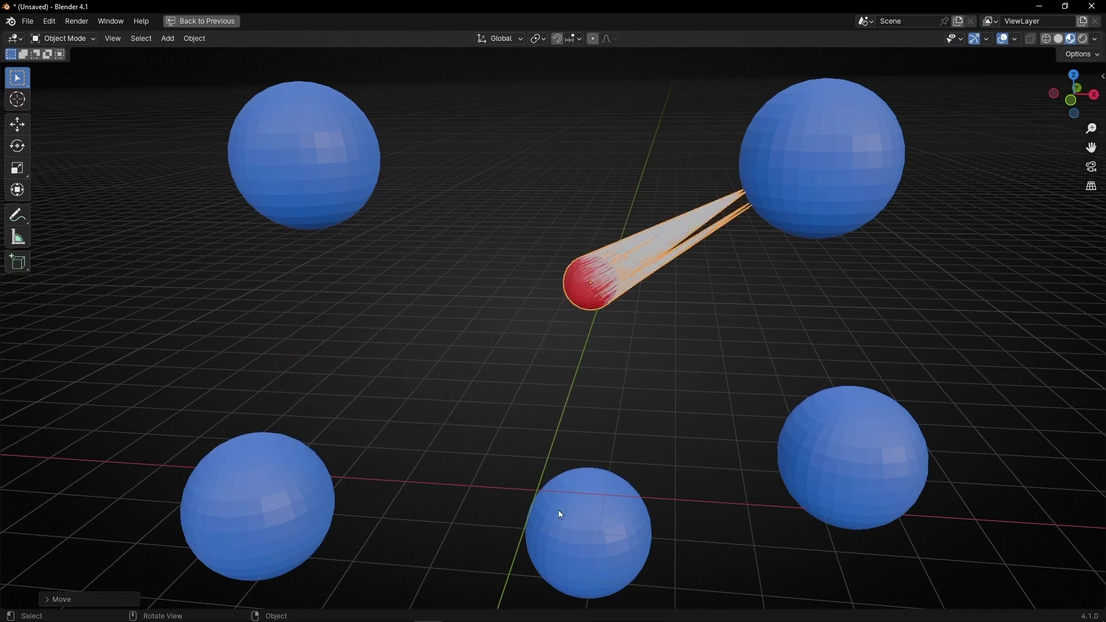
Reposition the lower middle blue sphere, nudge the upper right one, and move the red sphere between the two upper ones
{"action": "left_click_drag", "start_coordinate": [558, 509], "coordinate": [491, 507]}
{"action": "mouse_move", "coordinate": [743, 217]}
{"action": "left_mouse_down"}
{"action": "mouse_move", "coordinate": [225, 315]}
{"action": "mouse_move", "coordinate": [559, 362]}
{"action": "mouse_move", "coordinate": [744, 217]}
{"action": "left_mouse_up"}
{"action": "left_click", "coordinate": [600, 296]}
{"action": "left_click_drag", "start_coordinate": [600, 296], "coordinate": [387, 304]}
{"action": "left_click_drag", "start_coordinate": [519, 285], "coordinate": [583, 258]}
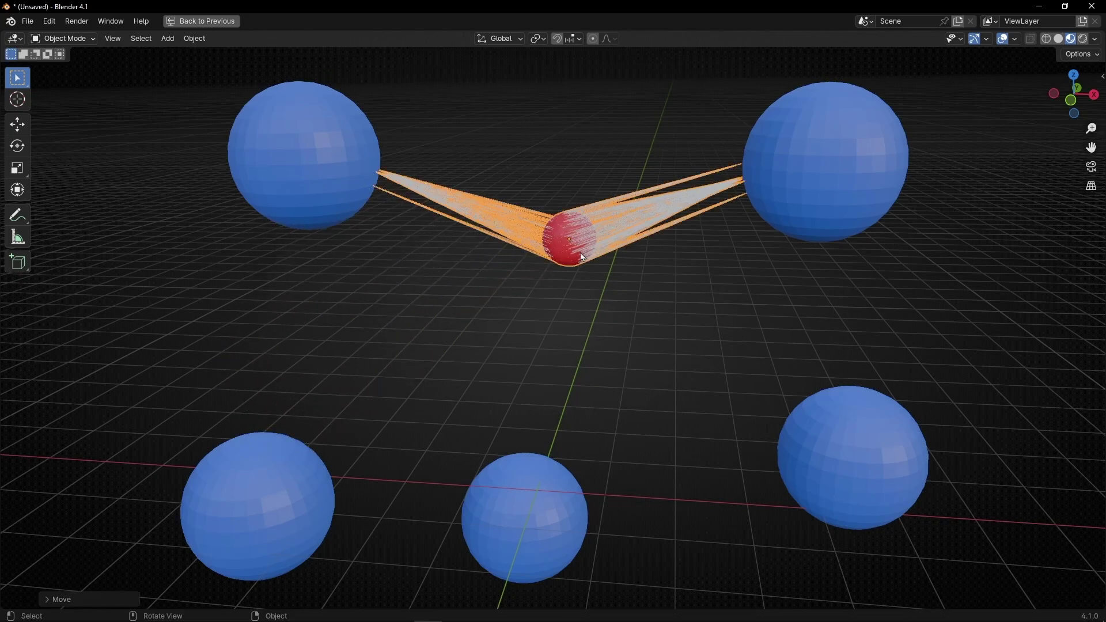
{"action": "left_click_drag", "start_coordinate": [520, 513], "coordinate": [540, 493]}
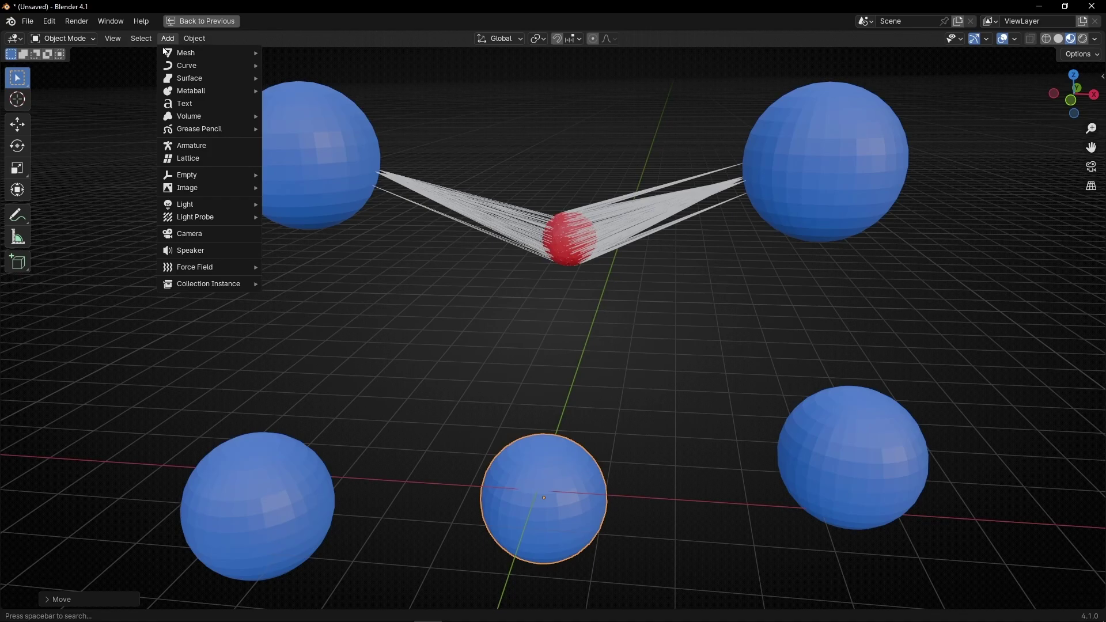
Add a monkey mesh to the scene and move it into Collection 2
{"action": "mouse_move", "coordinate": [205, 58]}
{"action": "left_click", "coordinate": [324, 173]}
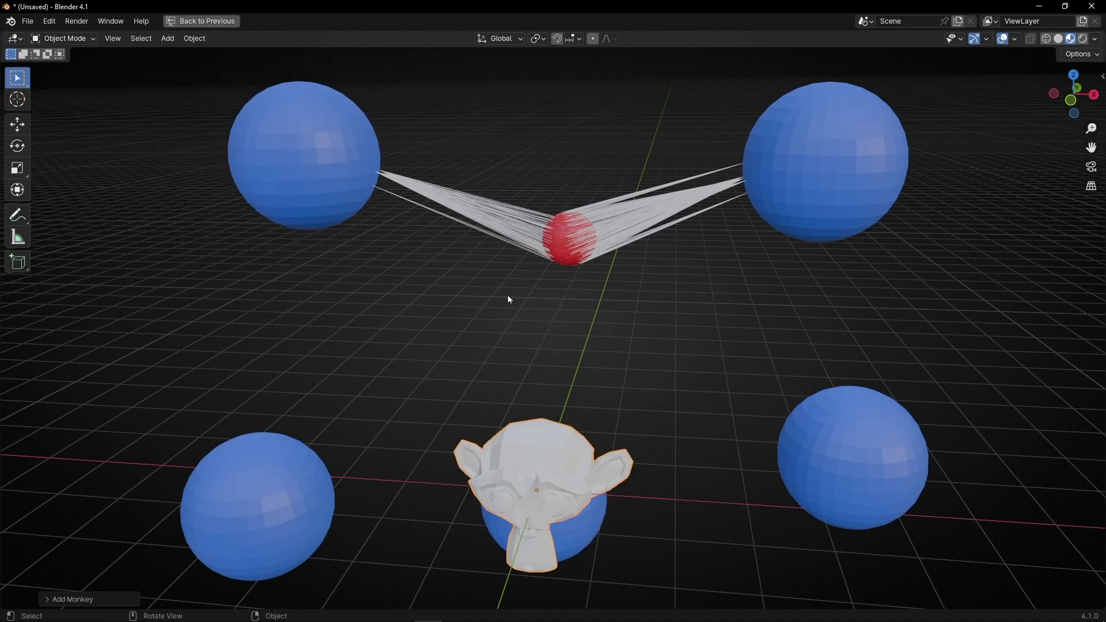
{"action": "key", "text": "ctrl+space"}
{"action": "scroll", "coordinate": [597, 257], "scroll_direction": "down", "scroll_amount": 5}
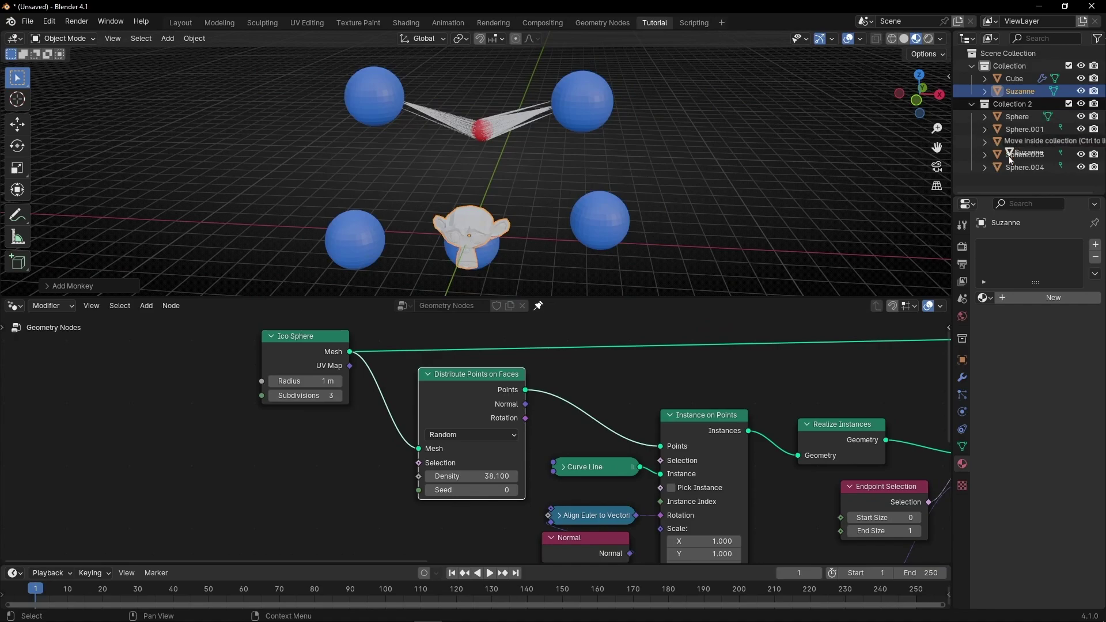
Move the monkey head beside the red sphere and rotate it freely to watch the lines attach to it
{"action": "key", "text": "g"}
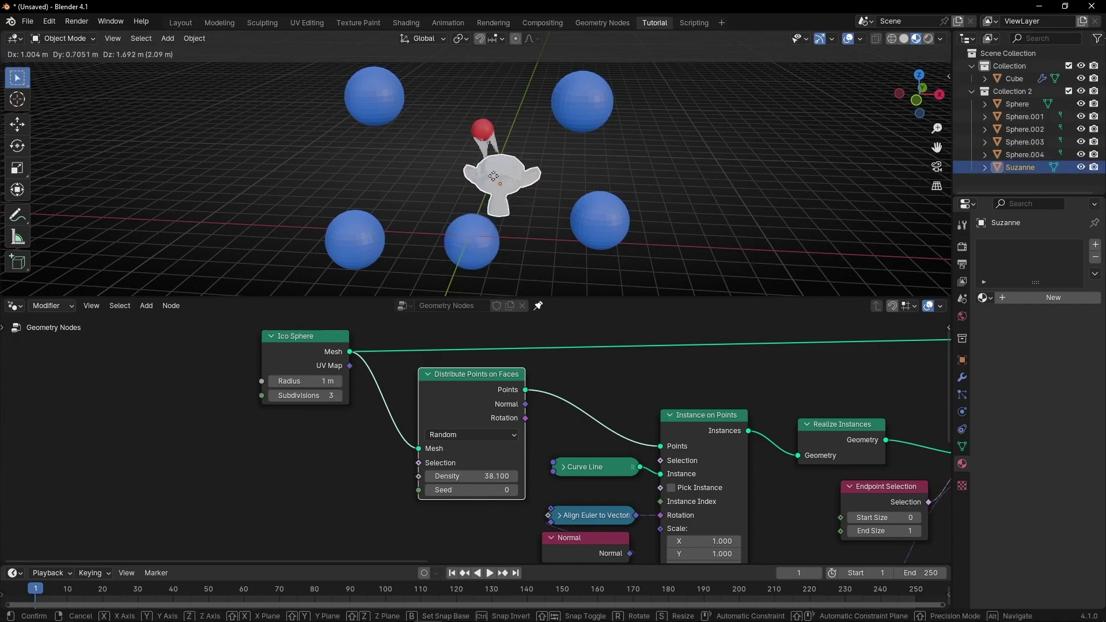
{"action": "left_click", "coordinate": [526, 151]}
{"action": "key", "text": "ctrl+space"}
{"action": "scroll", "coordinate": [648, 315], "scroll_direction": "up", "scroll_amount": 6}
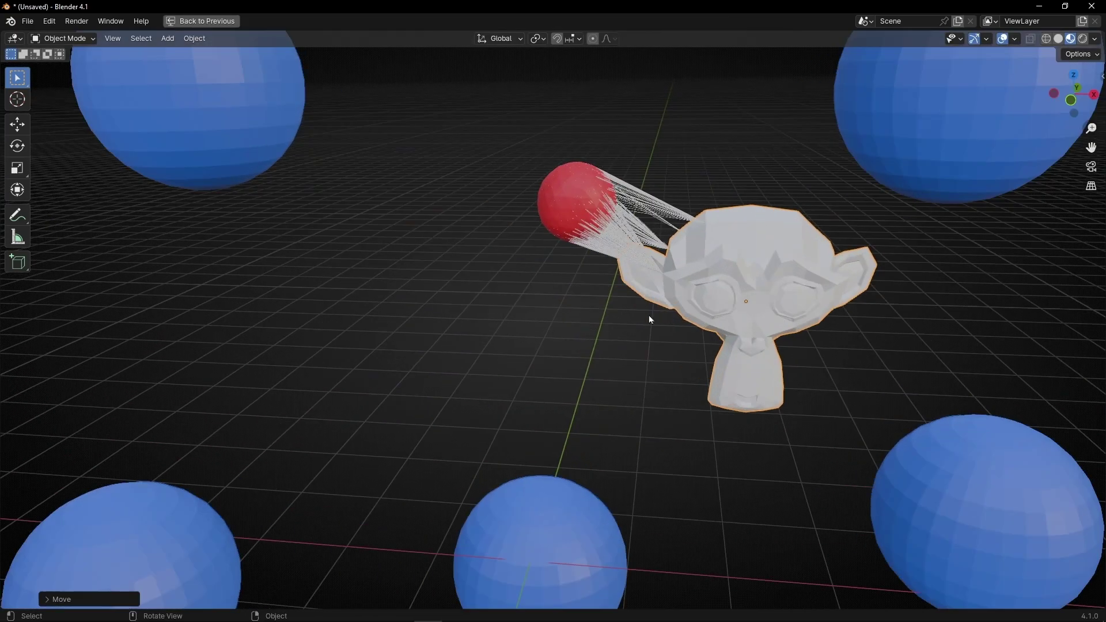
{"action": "key", "text": "r"}
{"action": "key", "text": "r"}
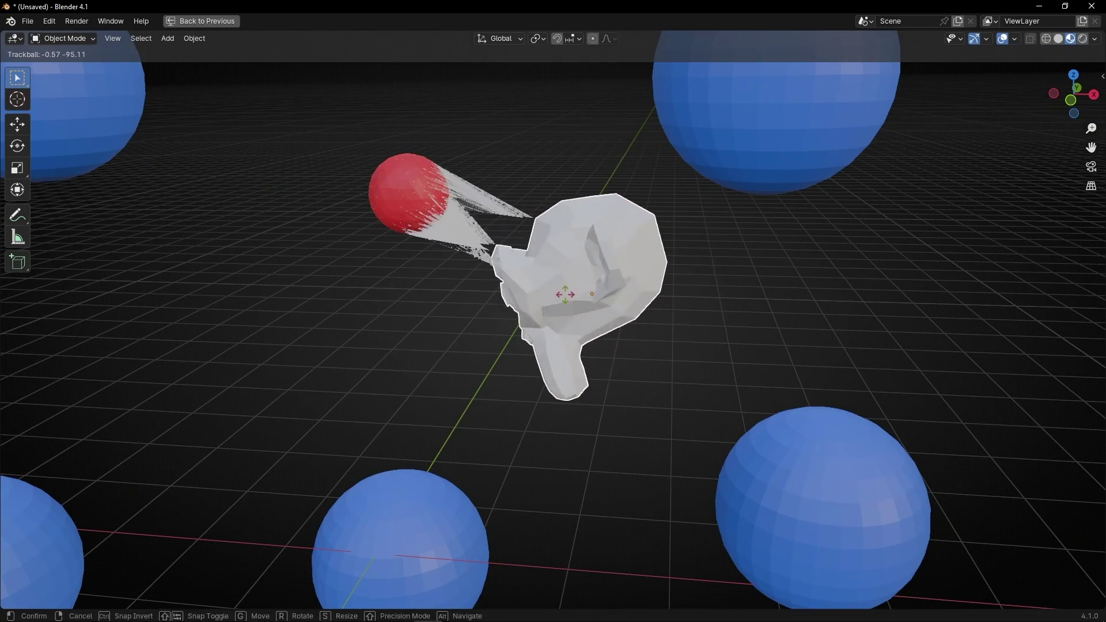
{"action": "left_click", "coordinate": [353, 198]}
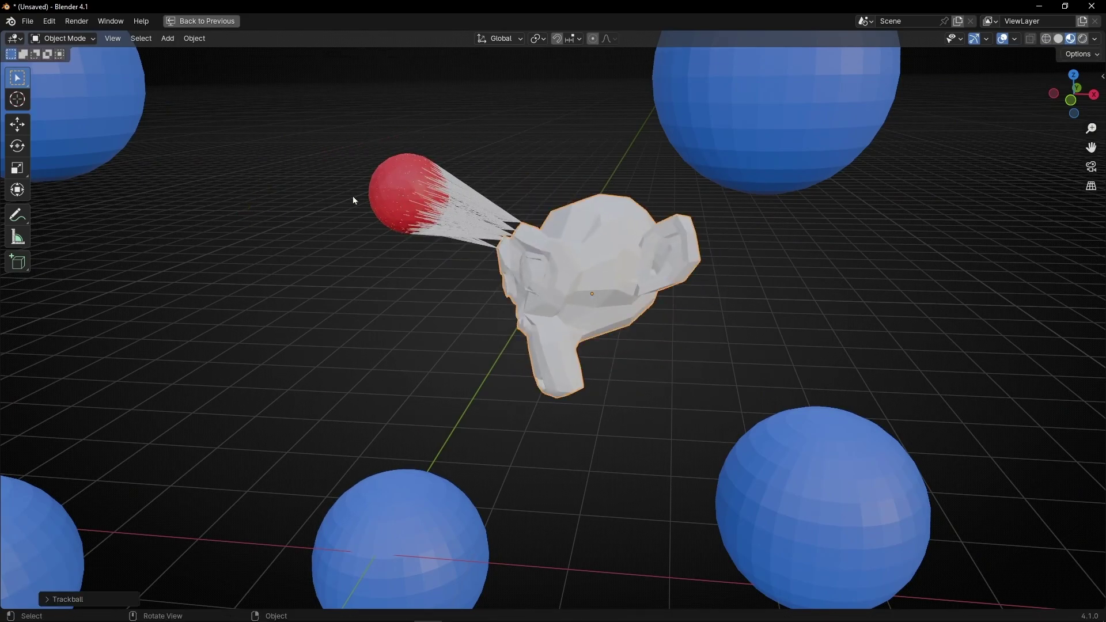
Move the red sphere past the monkey head towards the upper right blue sphere
{"action": "key", "text": "g"}
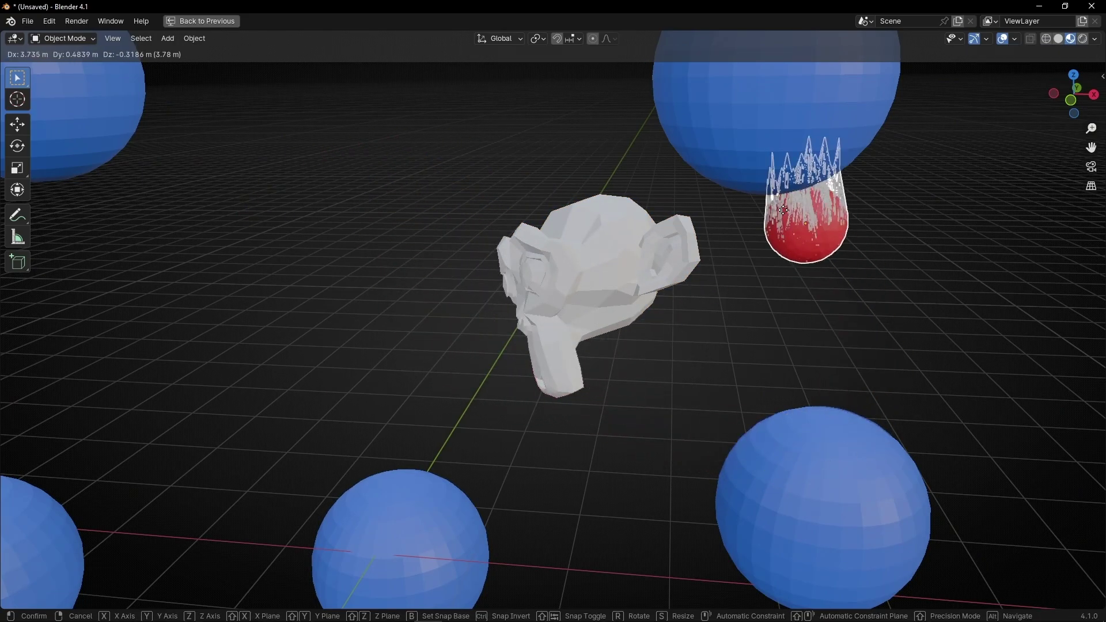